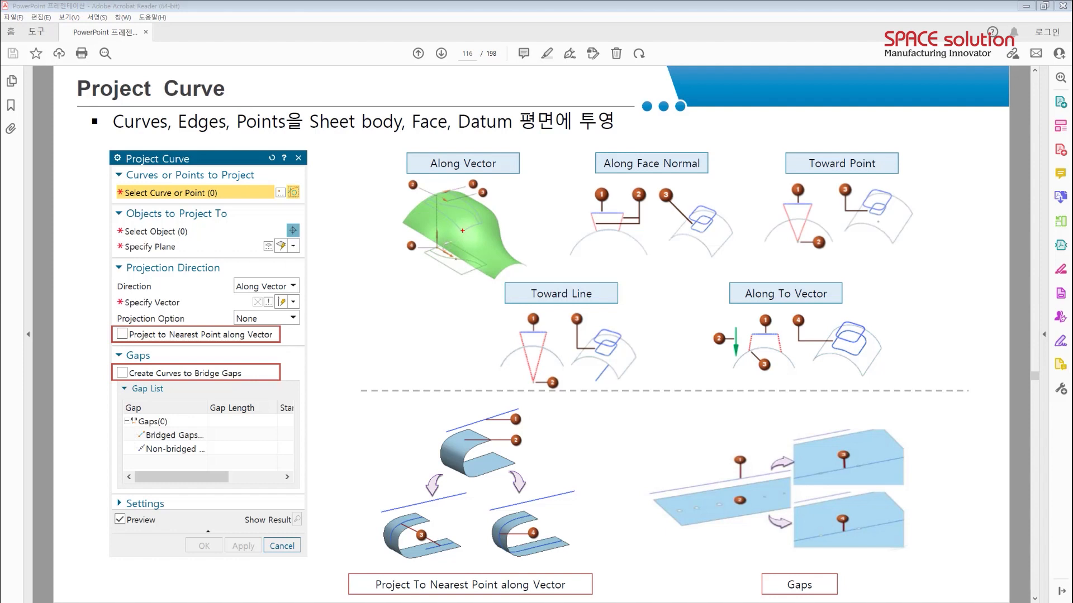
mouse_move(448, 277)
mouse_down()
mouse_move(428, 248)
mouse_move(469, 258)
mouse_move(456, 275)
mouse_move(471, 238)
mouse_up()
drag(108, 196, 204, 195)
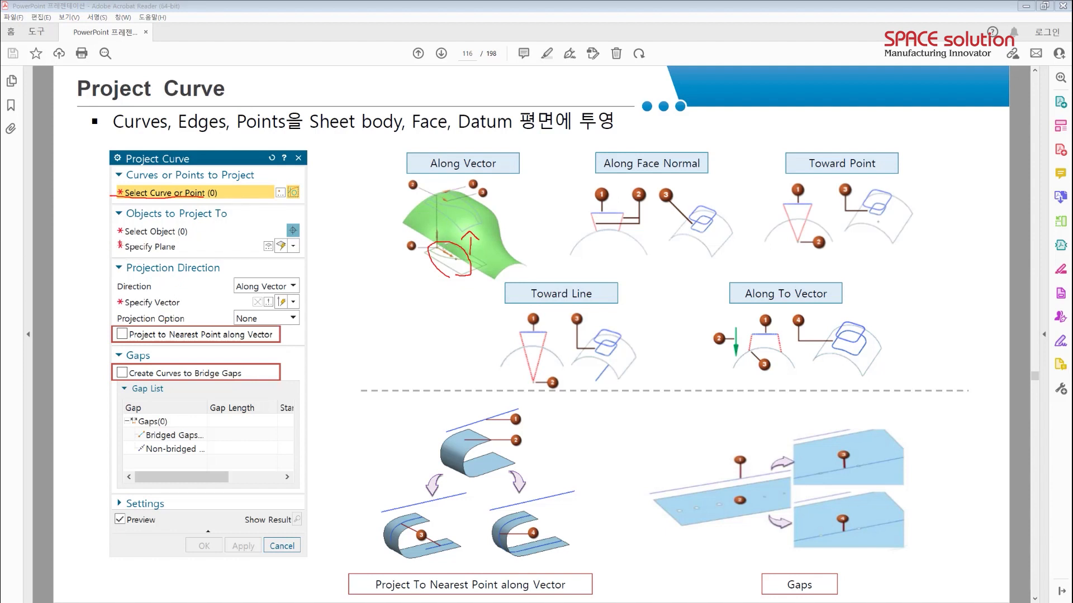
mouse_move(106, 239)
mouse_down()
mouse_move(158, 240)
mouse_move(166, 258)
mouse_up()
mouse_move(107, 272)
mouse_down()
mouse_move(93, 310)
mouse_move(106, 342)
mouse_up()
drag(230, 293, 300, 301)
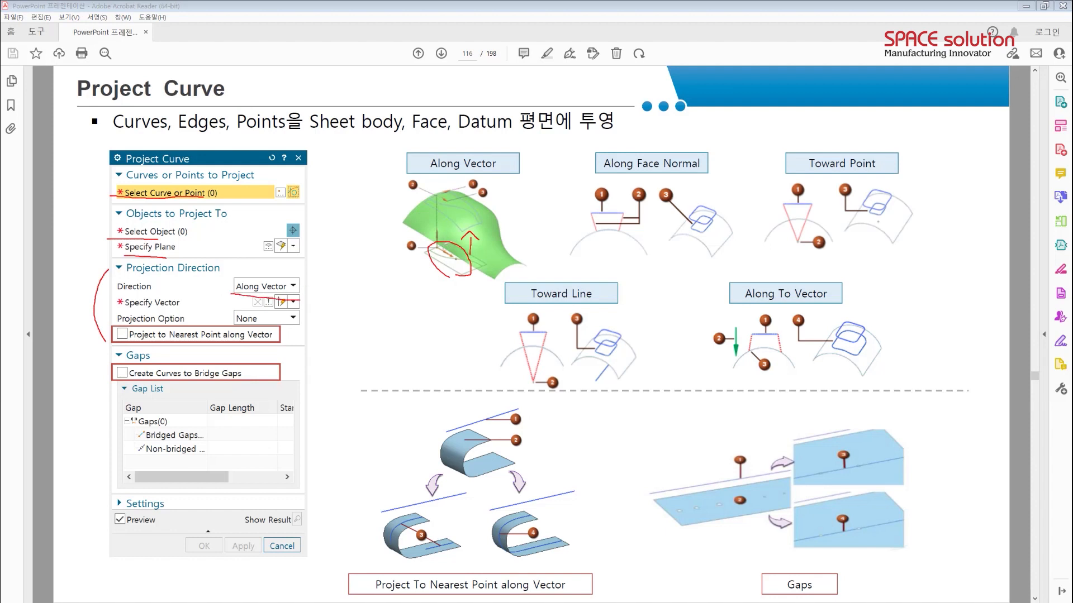
key(Escape)
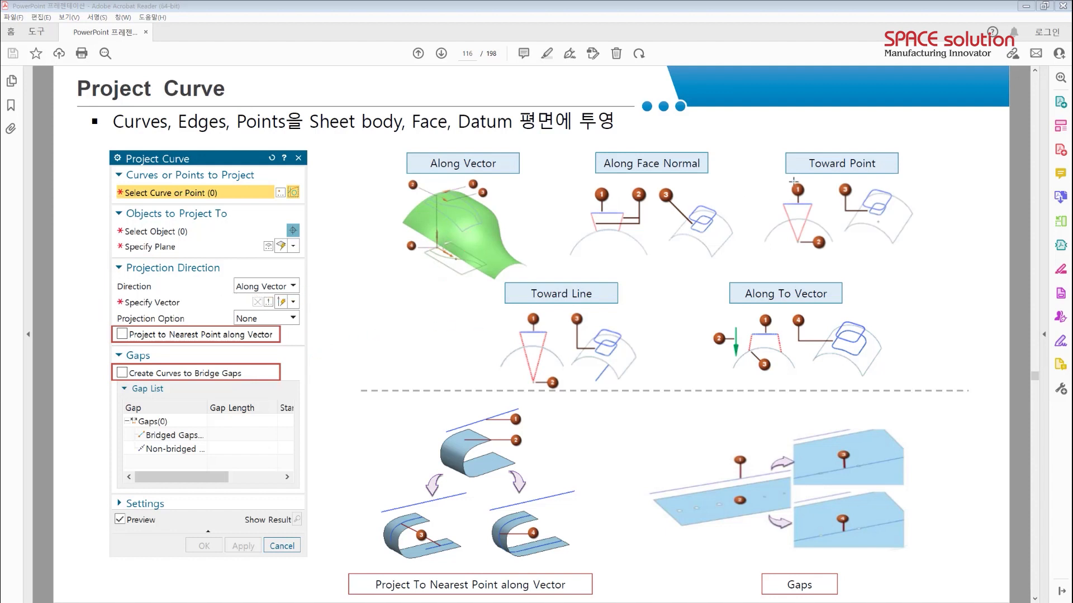
key(ctrl+2)
mouse_move(436, 250)
mouse_down()
mouse_move(433, 218)
mouse_move(442, 230)
mouse_up()
mouse_move(567, 260)
mouse_down()
mouse_move(580, 241)
mouse_move(610, 233)
mouse_move(657, 266)
mouse_up()
drag(586, 210, 600, 249)
drag(622, 204, 613, 245)
key(Escape)
mouse_move(775, 205)
mouse_down()
mouse_move(824, 205)
mouse_move(805, 250)
mouse_up()
drag(816, 193, 803, 231)
drag(515, 320, 537, 374)
drag(549, 324, 536, 384)
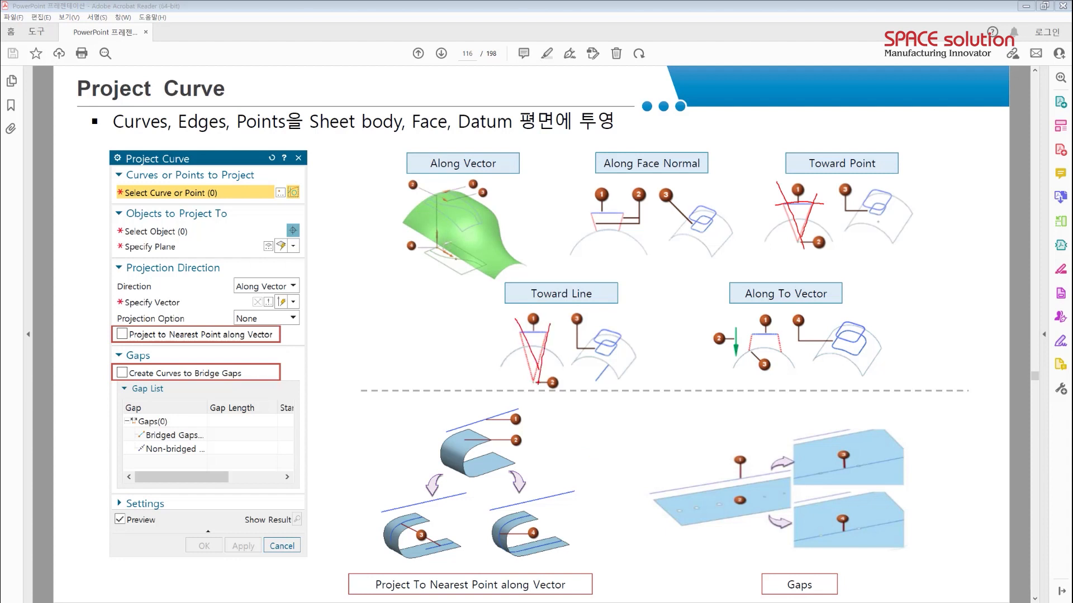
key(Escape)
key(ctrl+2)
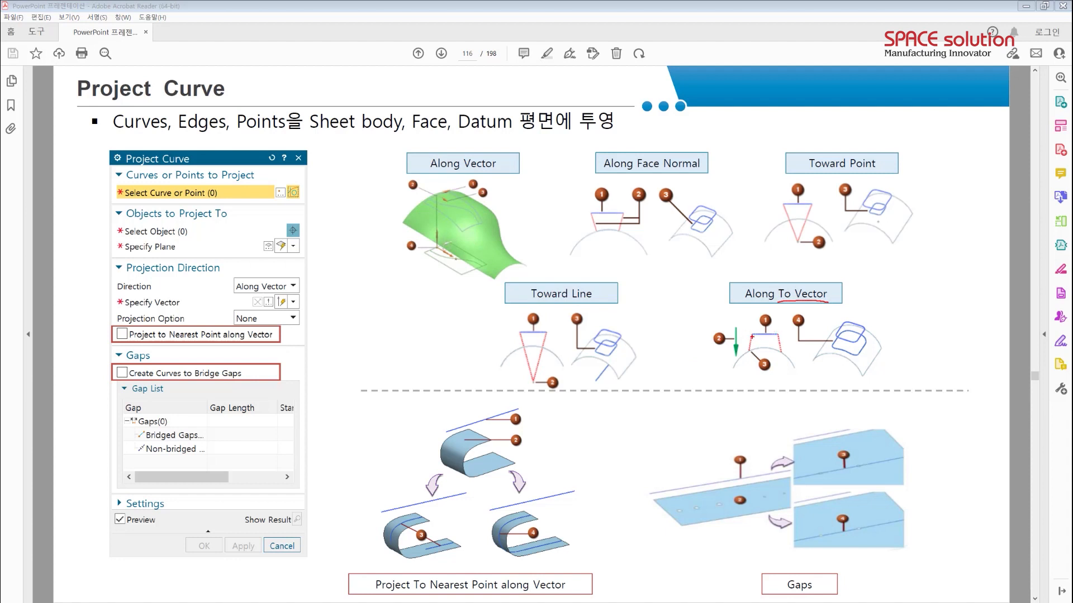
mouse_move(749, 333)
mouse_down()
mouse_move(766, 336)
mouse_move(755, 351)
mouse_move(799, 372)
mouse_up()
drag(753, 330, 737, 366)
drag(772, 326, 783, 355)
key(Escape)
mouse_move(288, 337)
mouse_down()
mouse_move(307, 342)
mouse_move(288, 380)
mouse_up()
key(Escape)
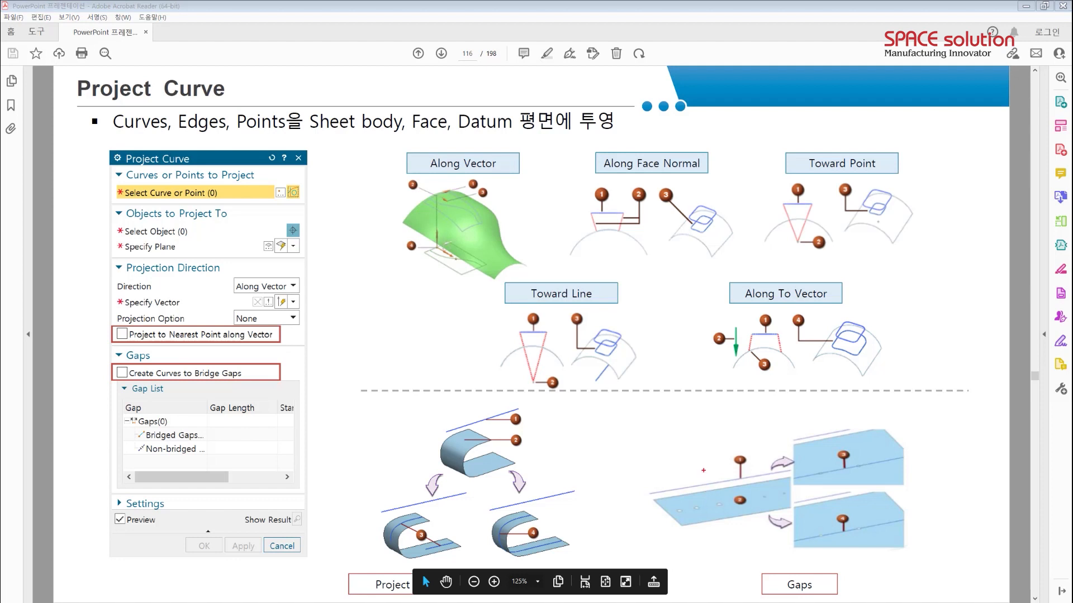
mouse_move(895, 408)
mouse_down()
mouse_move(912, 409)
mouse_move(900, 433)
mouse_up()
mouse_move(955, 403)
mouse_down()
mouse_move(940, 404)
mouse_move(951, 455)
mouse_up()
mouse_move(916, 396)
mouse_down()
mouse_move(923, 406)
mouse_move(930, 392)
mouse_up()
key(Escape)
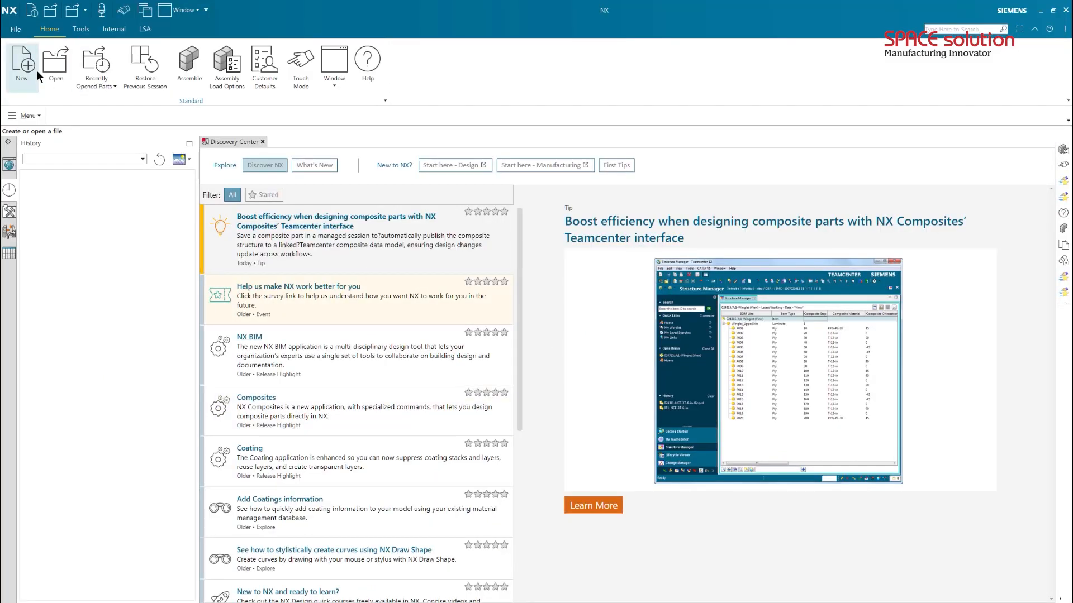
Open the part Project Curve-1.prt from the 10_Curve folder in NX.
click(54, 78)
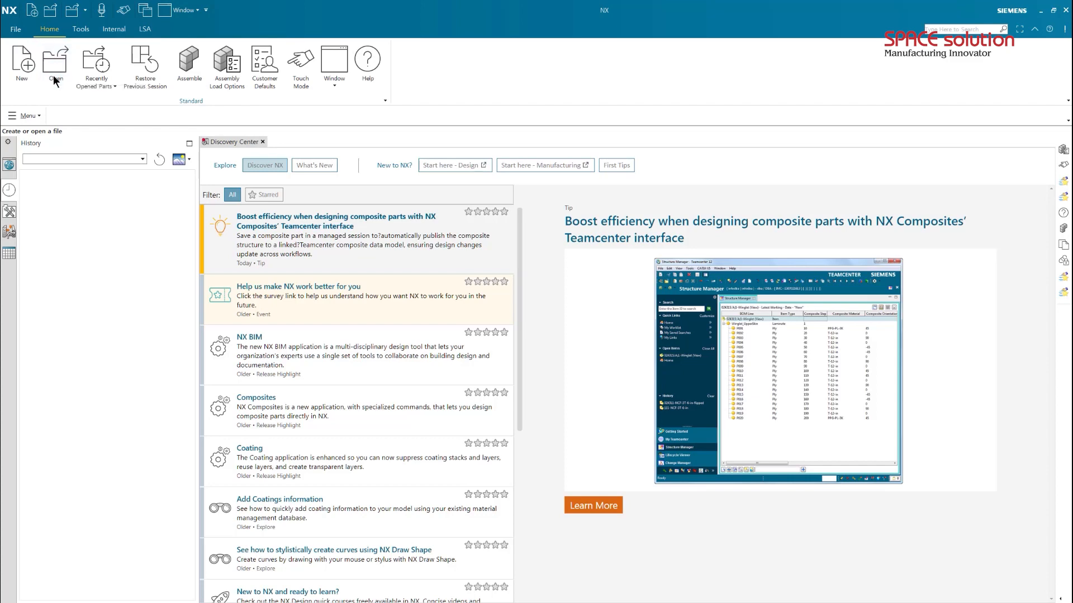
click(158, 27)
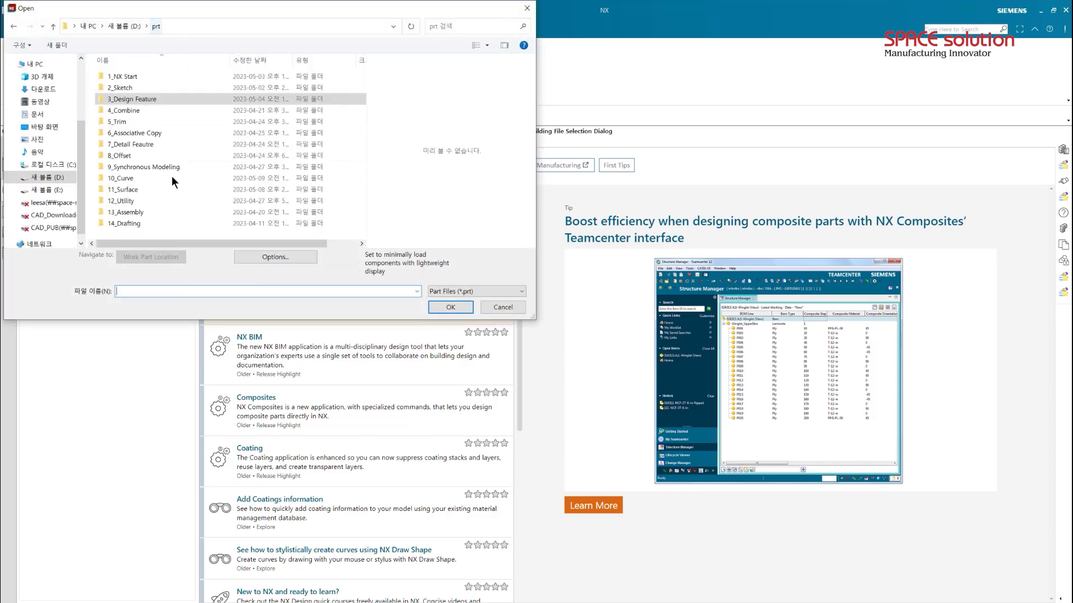
double_click(145, 183)
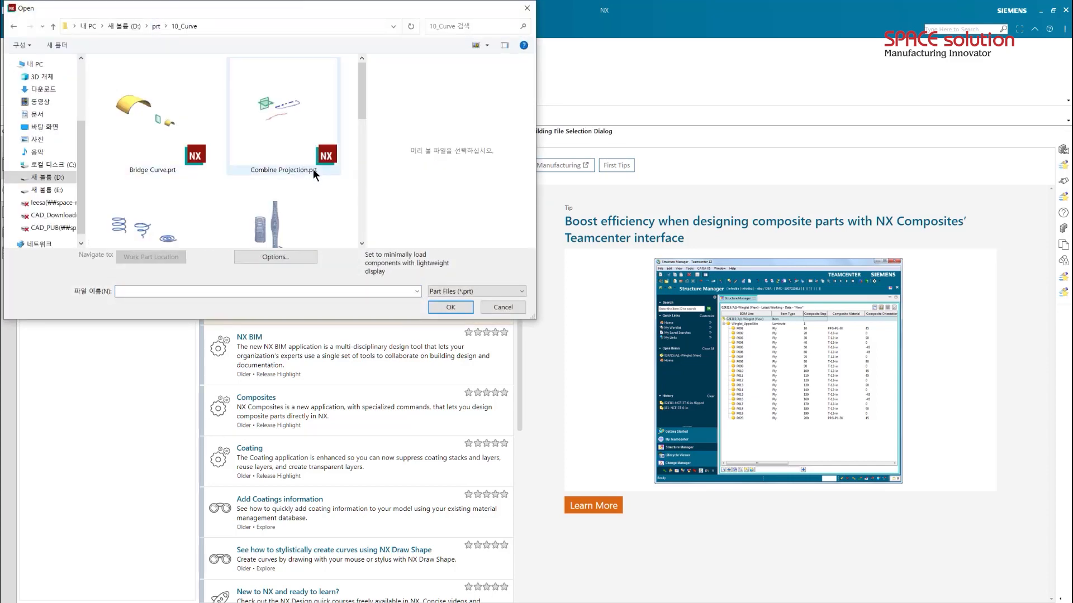
scroll(313, 176, down, 5)
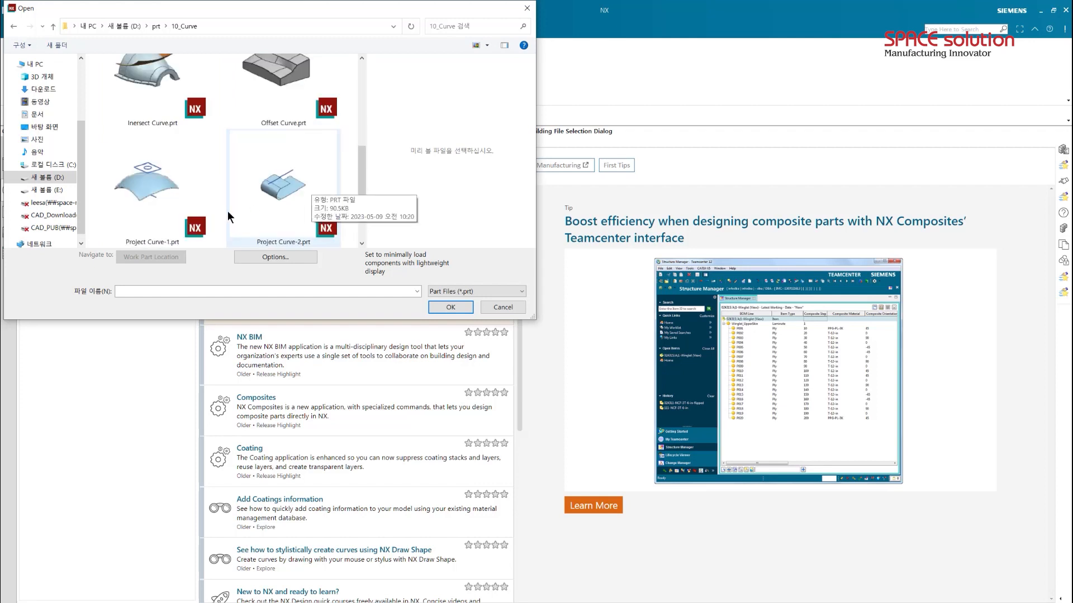
double_click(165, 202)
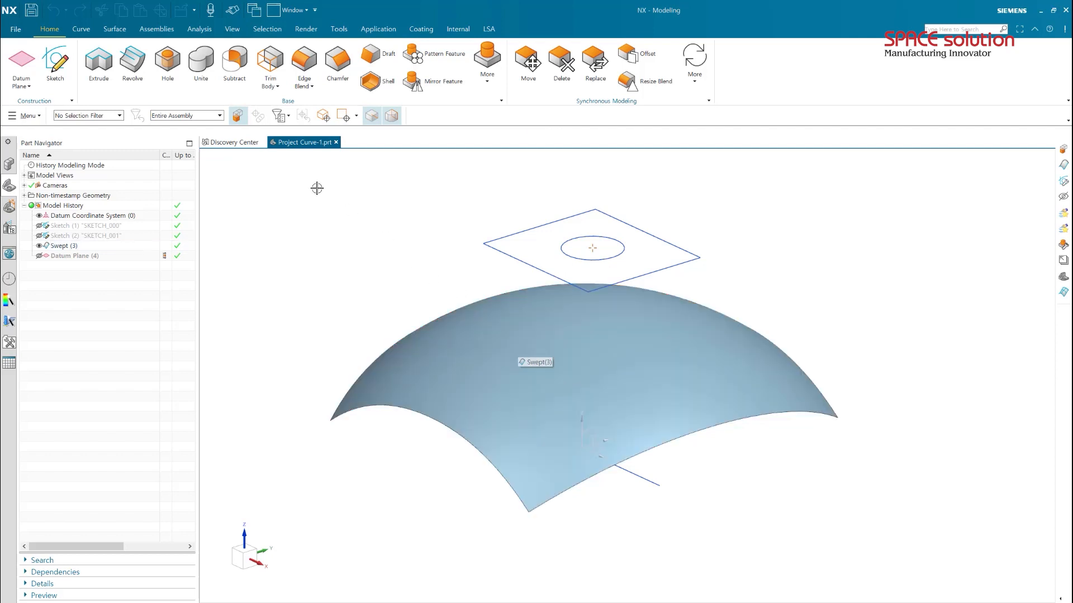
Start a Project Curve operation with the four lines of the rectangle above the swept surface as the curves to project.
click(76, 33)
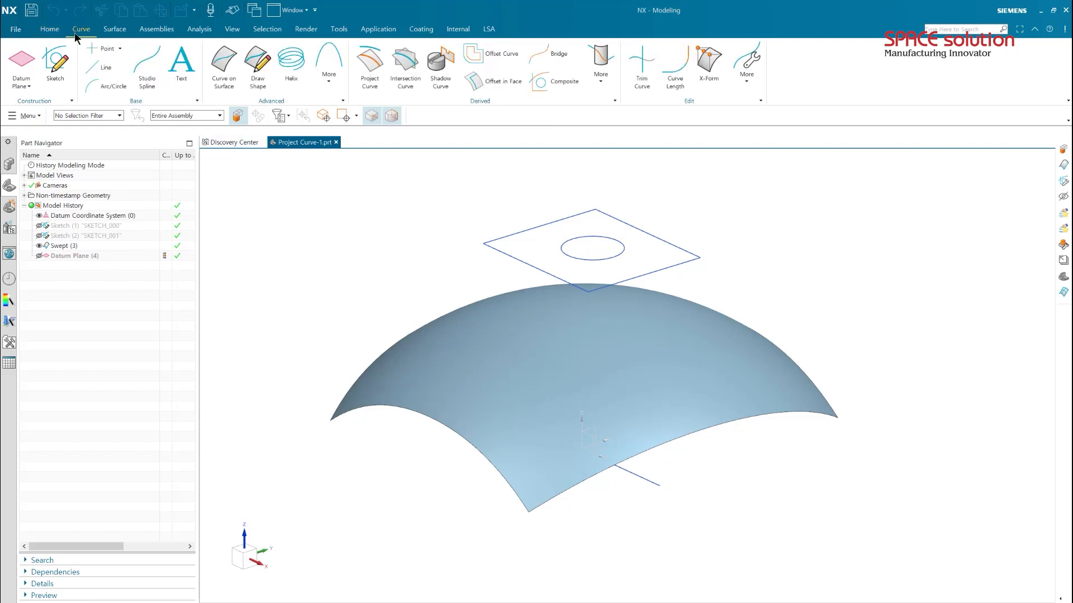
click(362, 78)
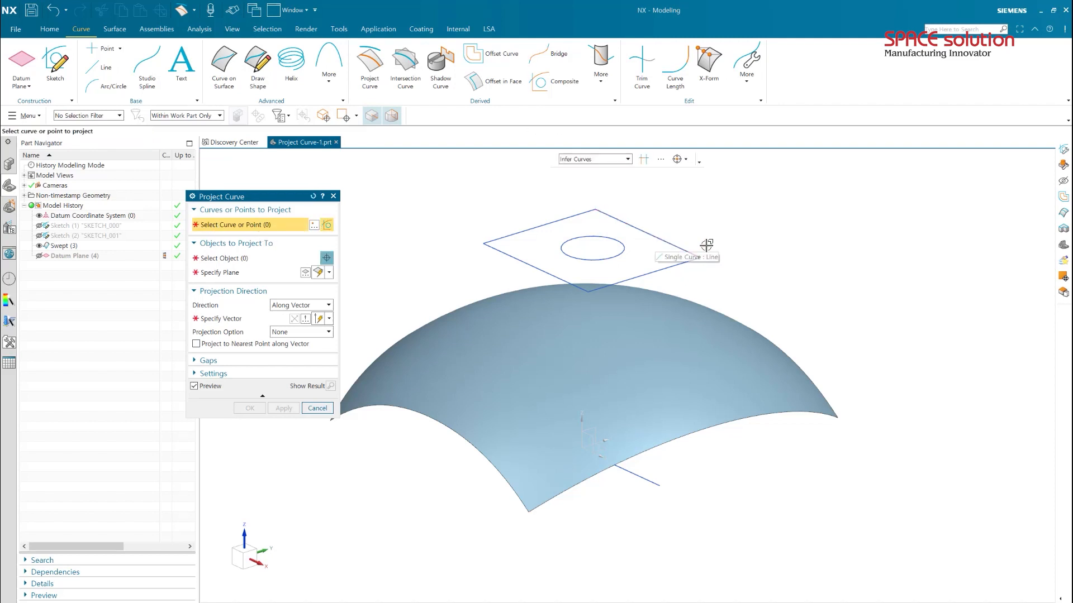
click(661, 270)
click(636, 228)
click(571, 217)
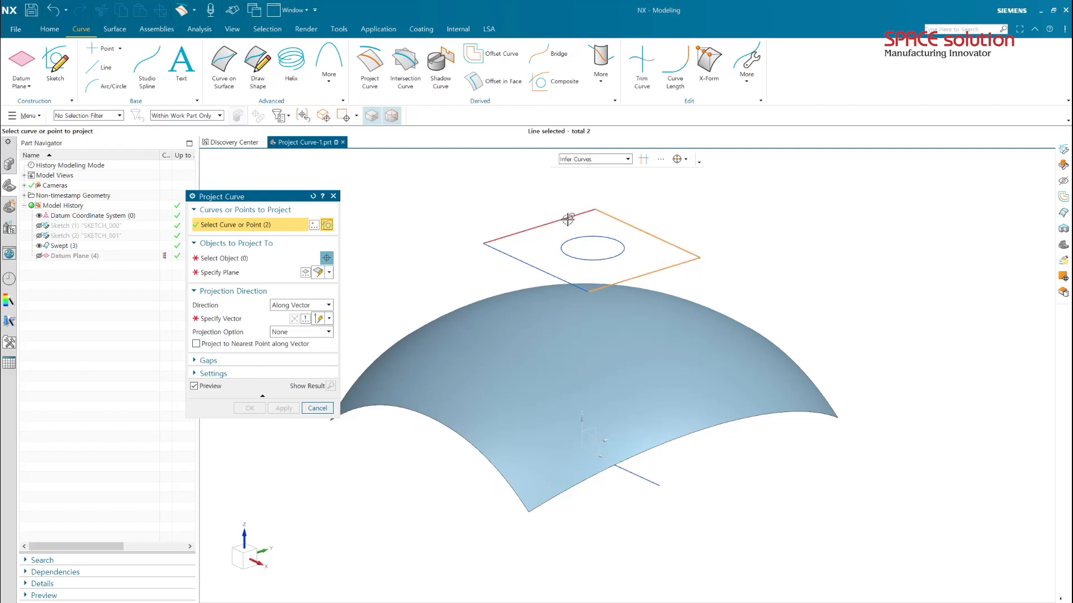
click(517, 255)
middle_click(407, 227)
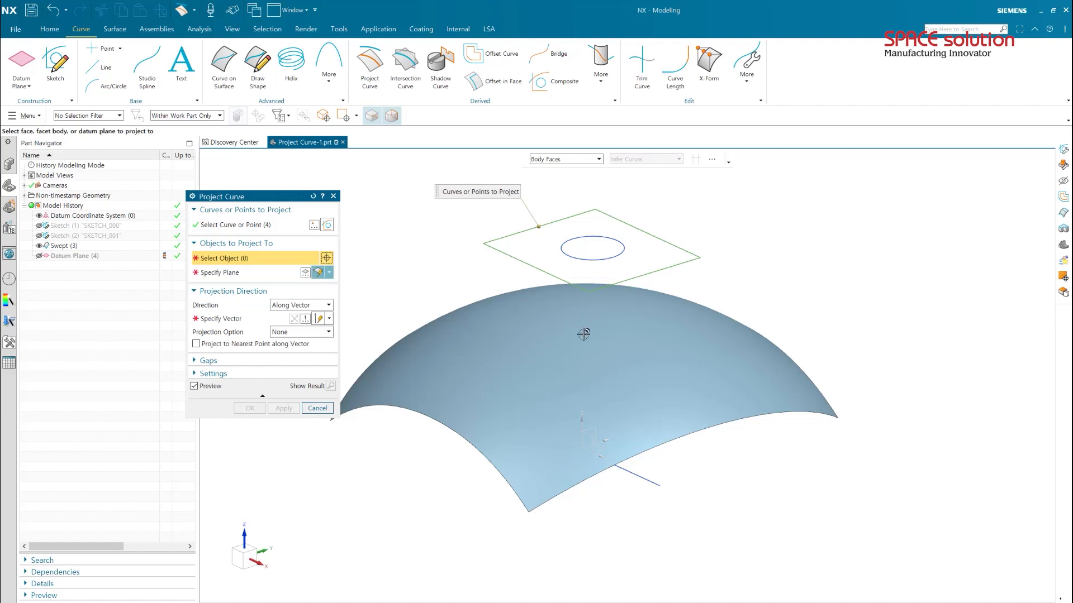
Project the rectangle onto the swept surface with direction Along Vector, pointing down the Z-axis, and create the curve.
click(536, 340)
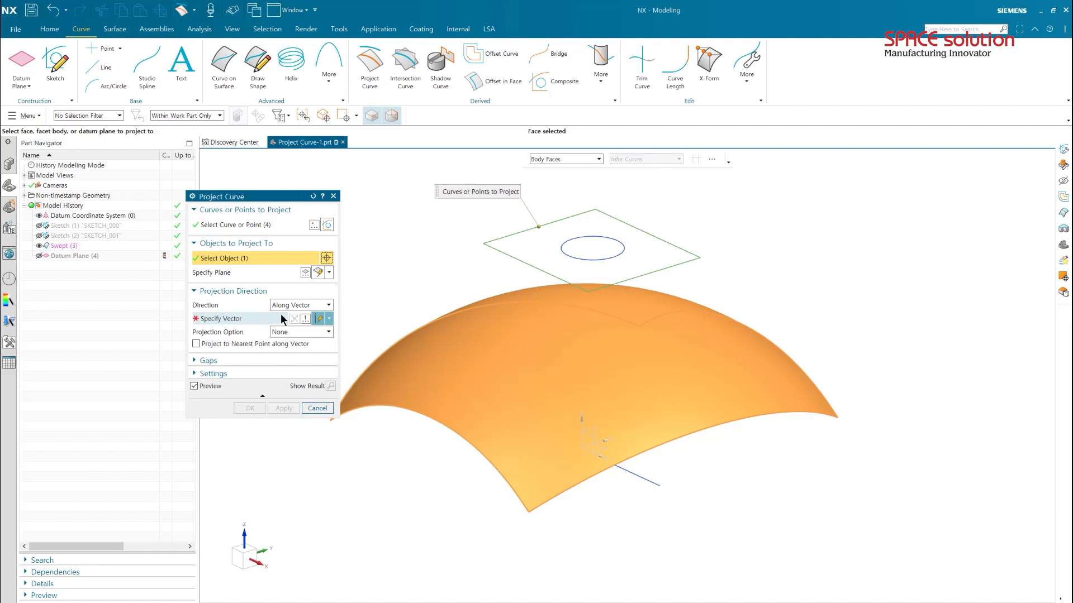
click(300, 306)
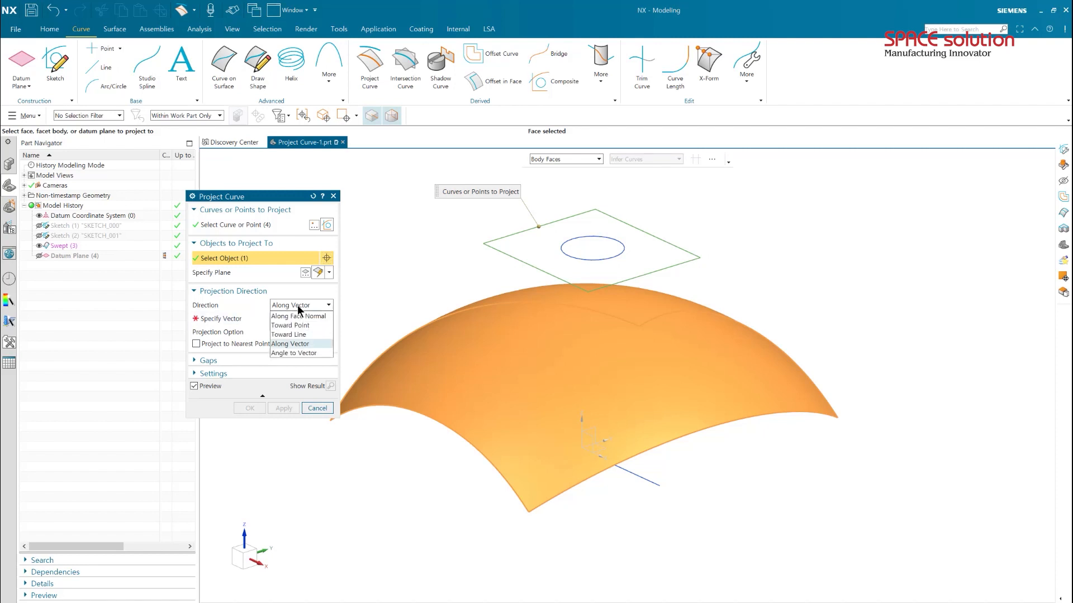
click(305, 344)
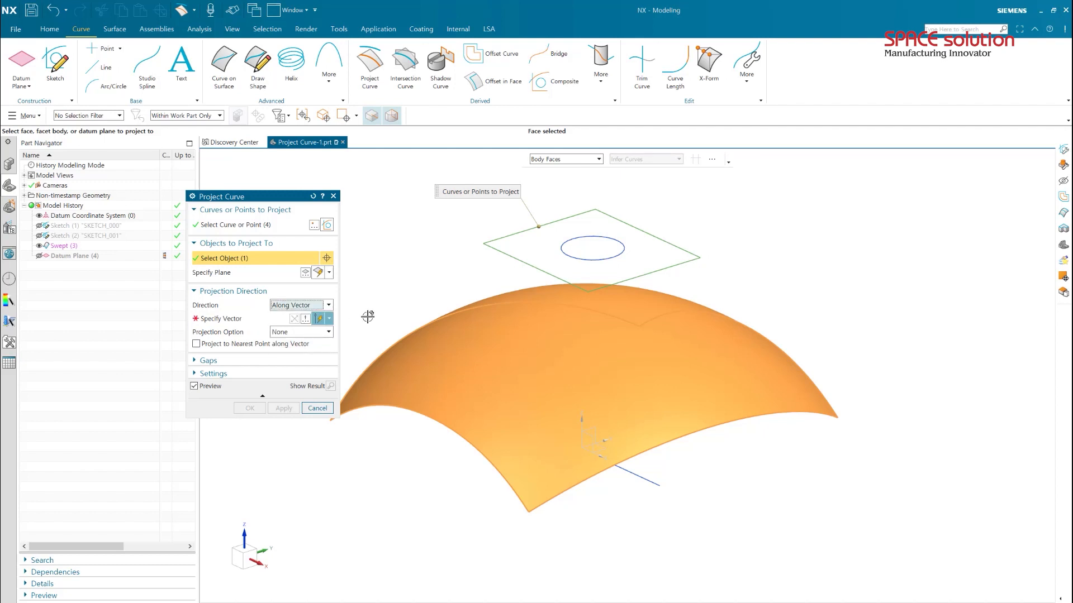
middle_click(405, 289)
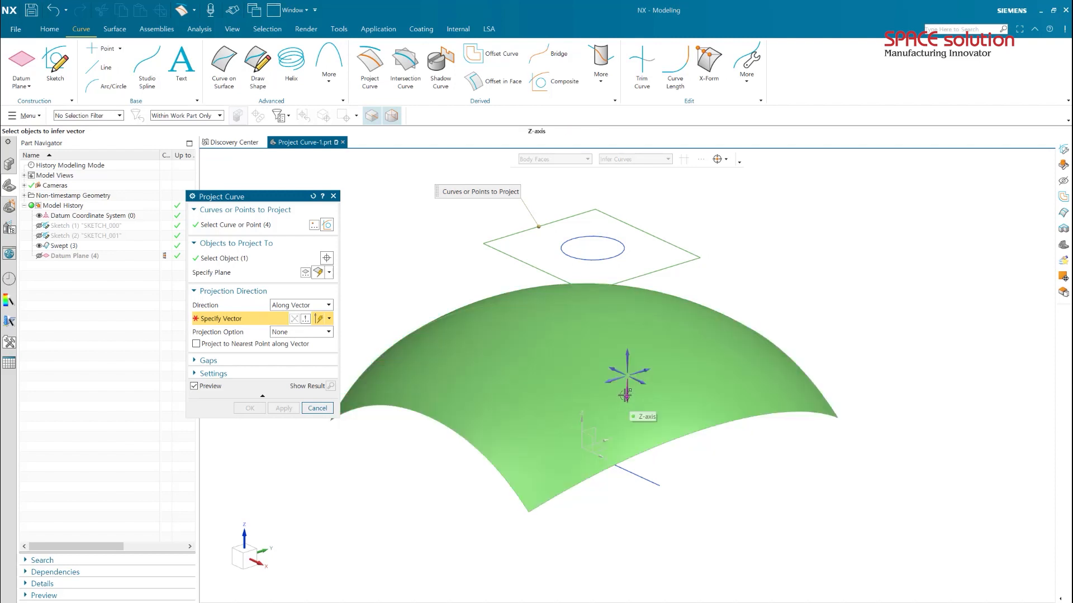
click(628, 398)
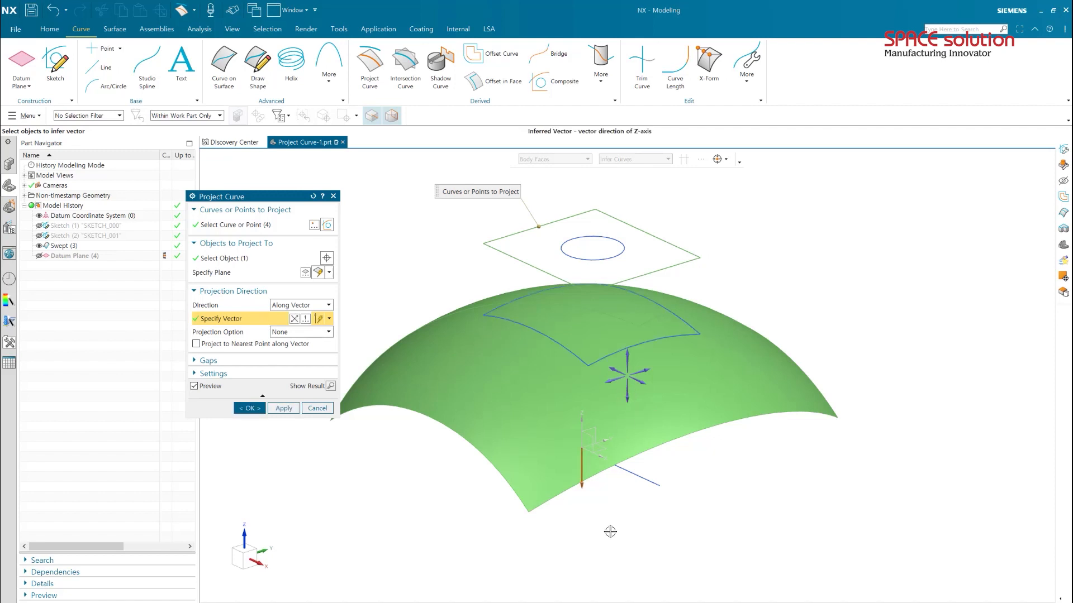
click(246, 407)
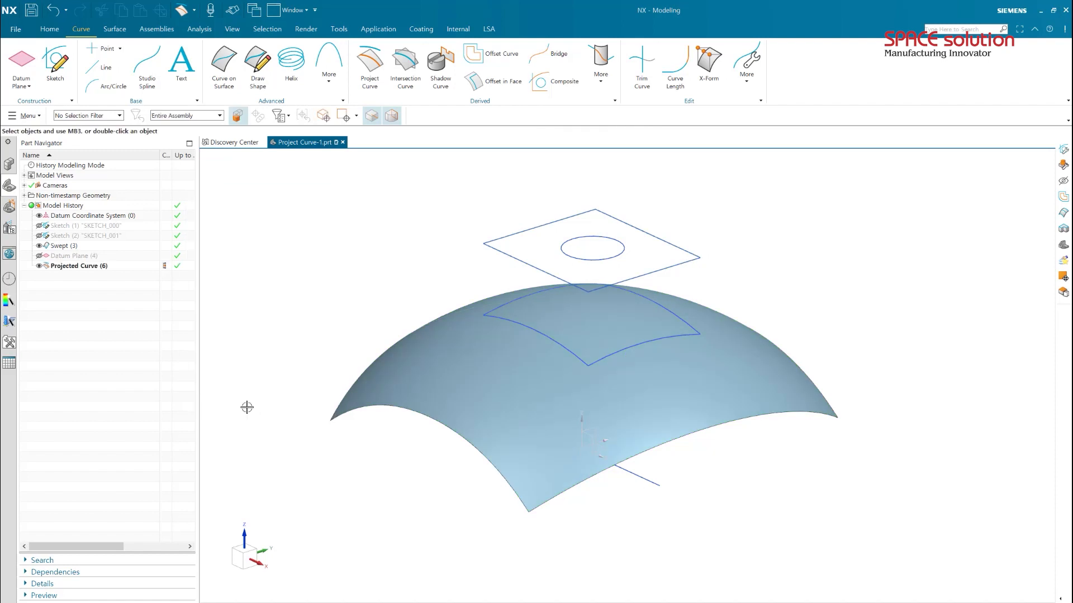
Compare the projected rectangle with its original from directly above and delete the projected curve feature.
middle_drag(838, 223, 833, 272)
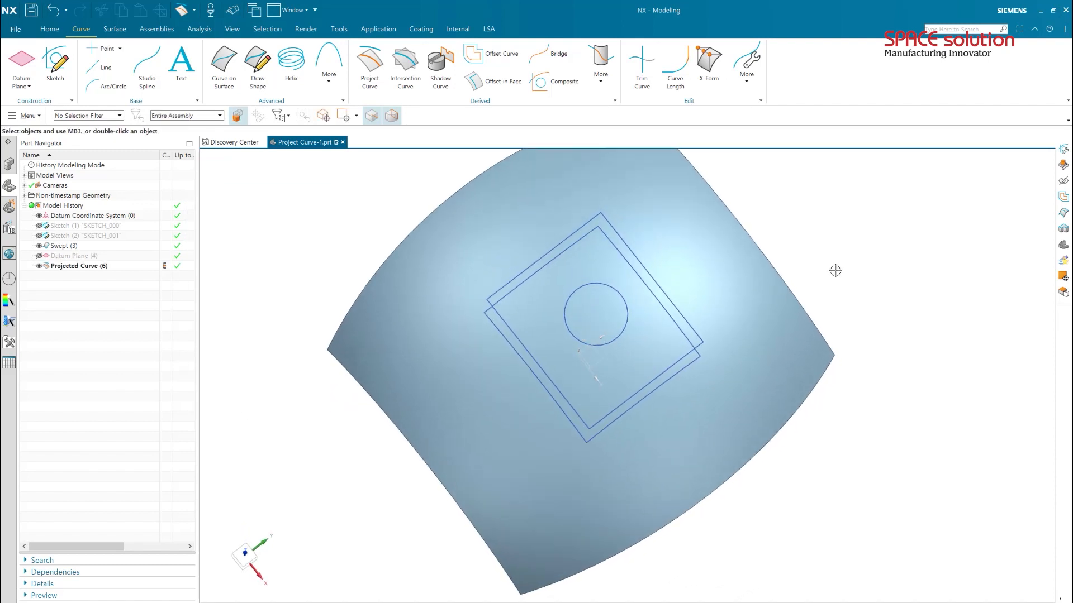
click(835, 270)
key(F8)
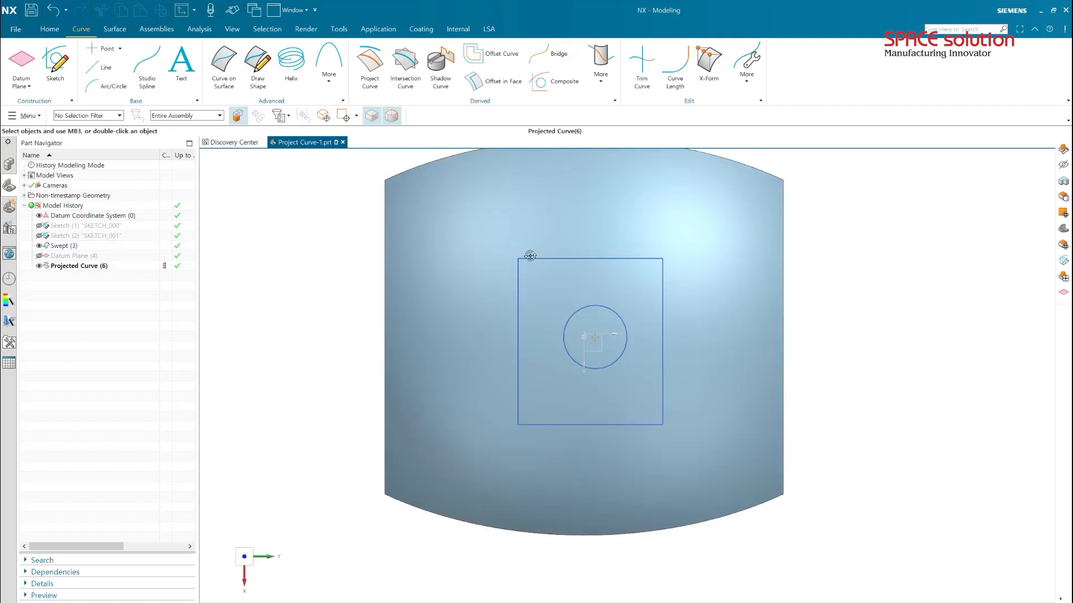
middle_drag(529, 256, 537, 224)
key(F8)
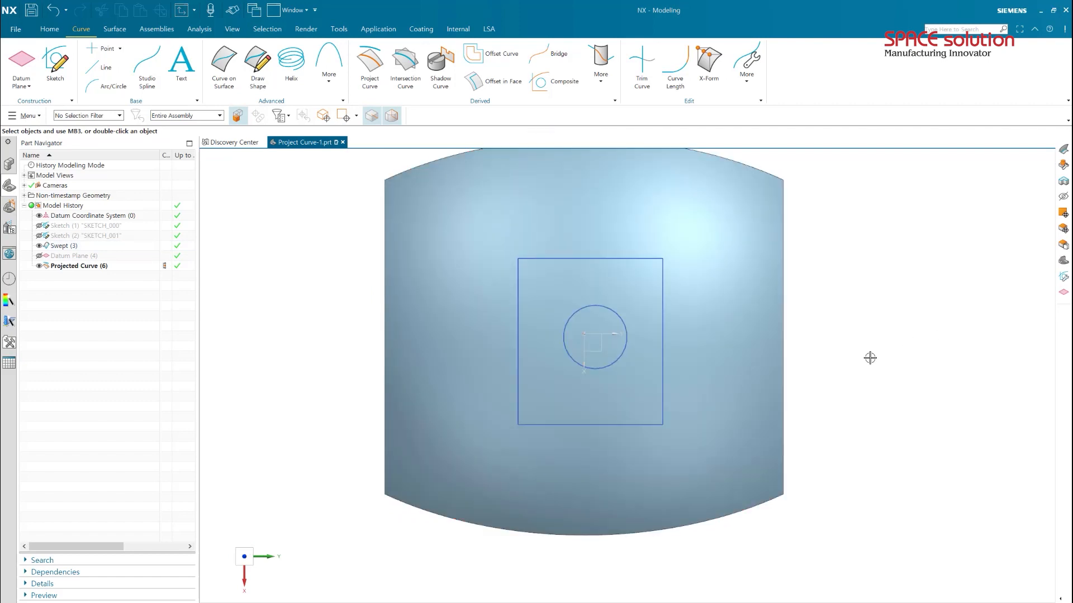
middle_drag(870, 357, 888, 296)
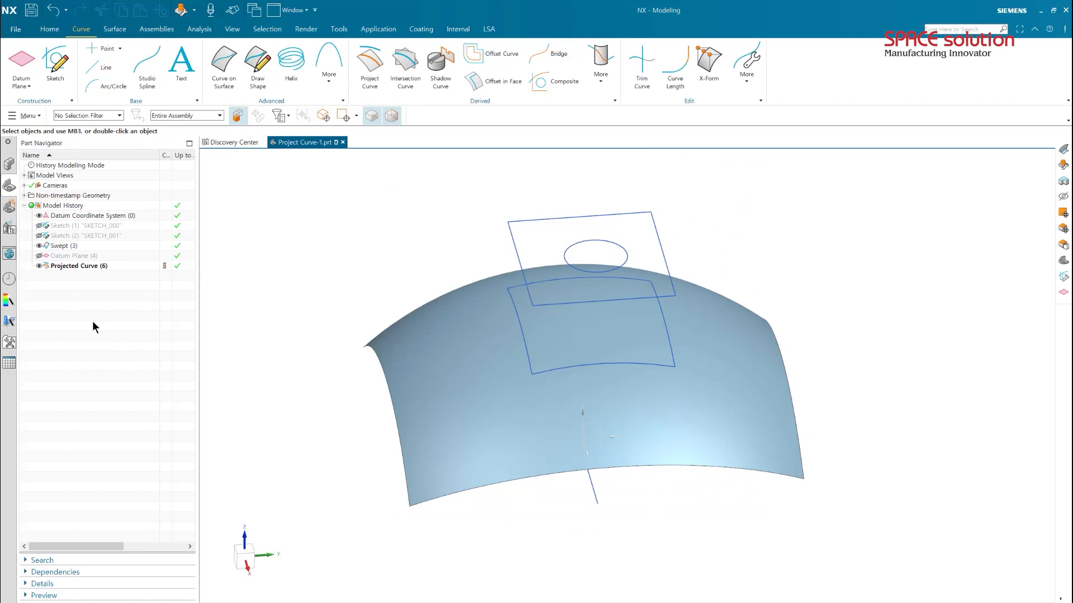
click(72, 265)
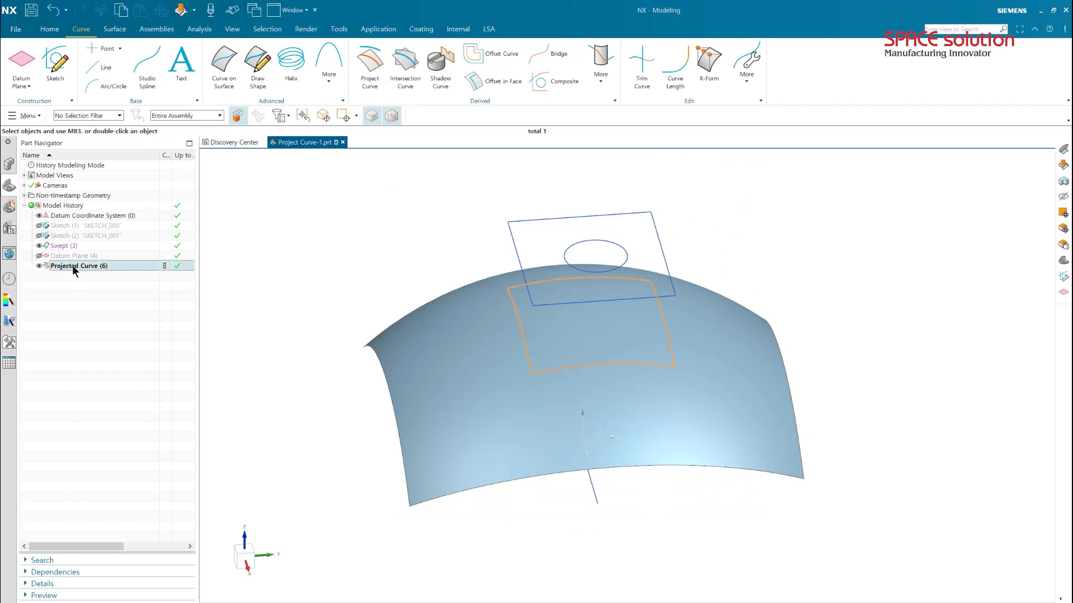
key(Delete)
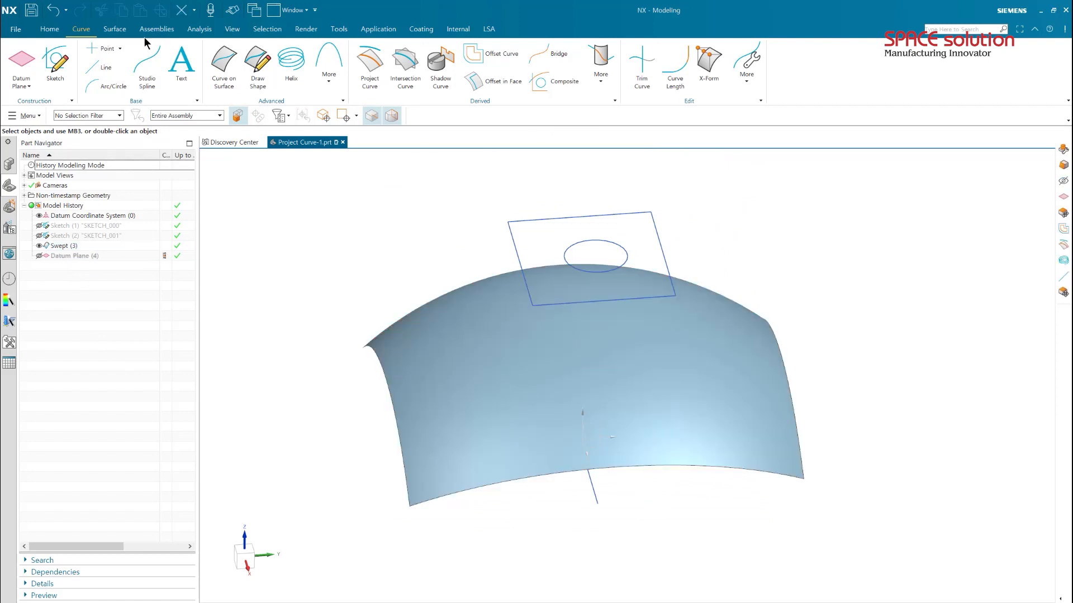
Project the sketched circle onto the swept surface with the direction Along Face Normal and create the curve.
click(372, 84)
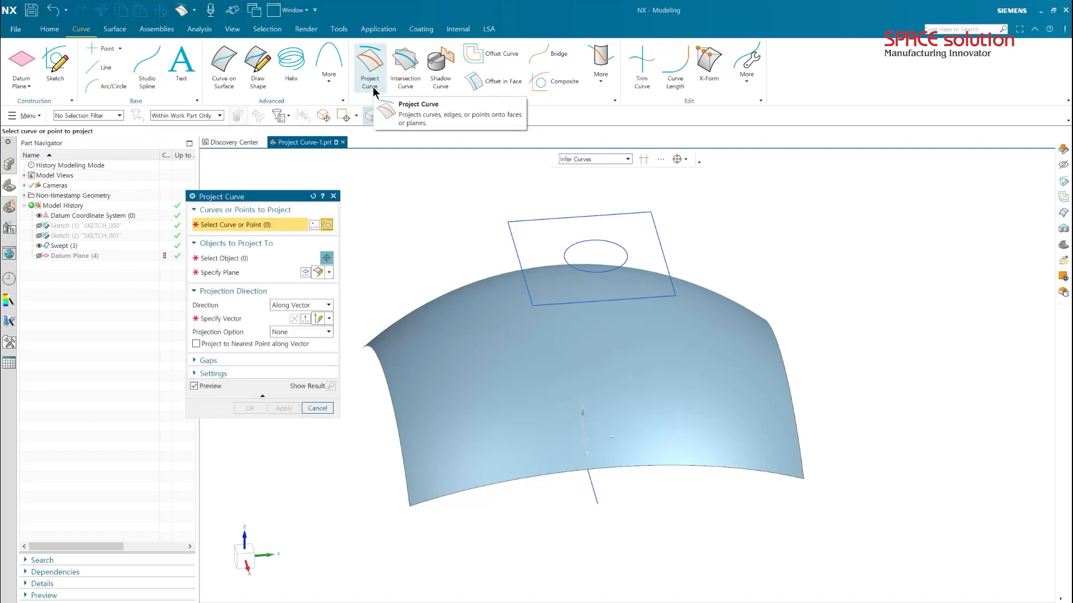
click(622, 267)
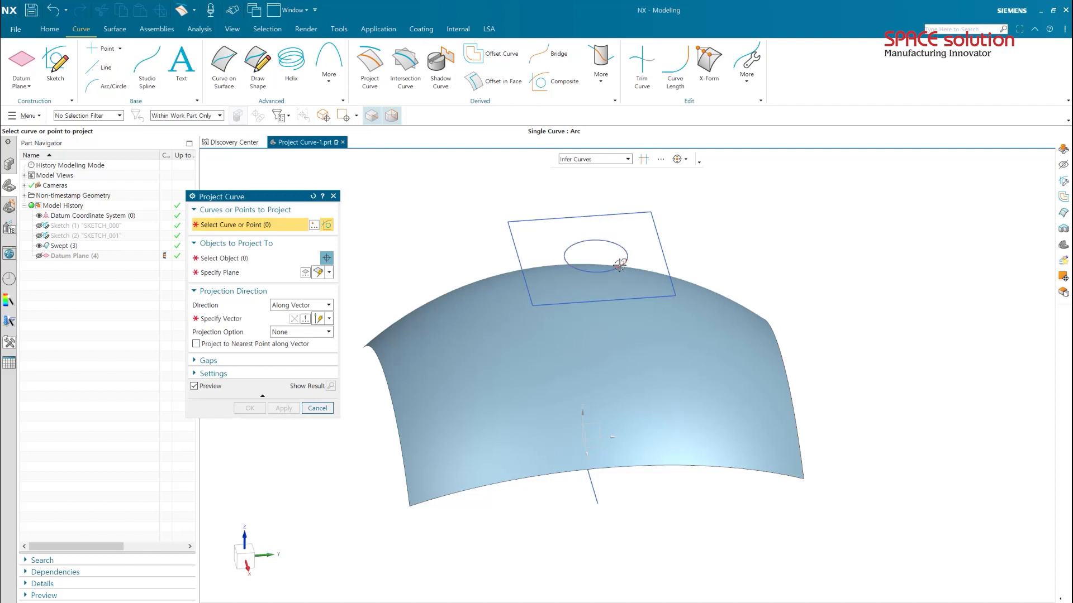
middle_click(390, 235)
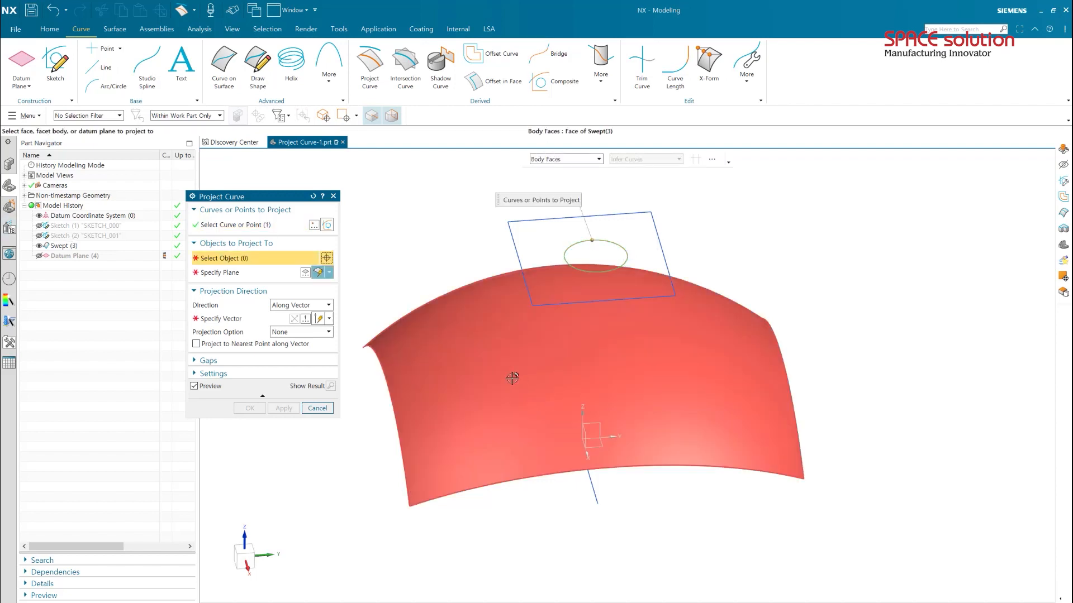
click(512, 378)
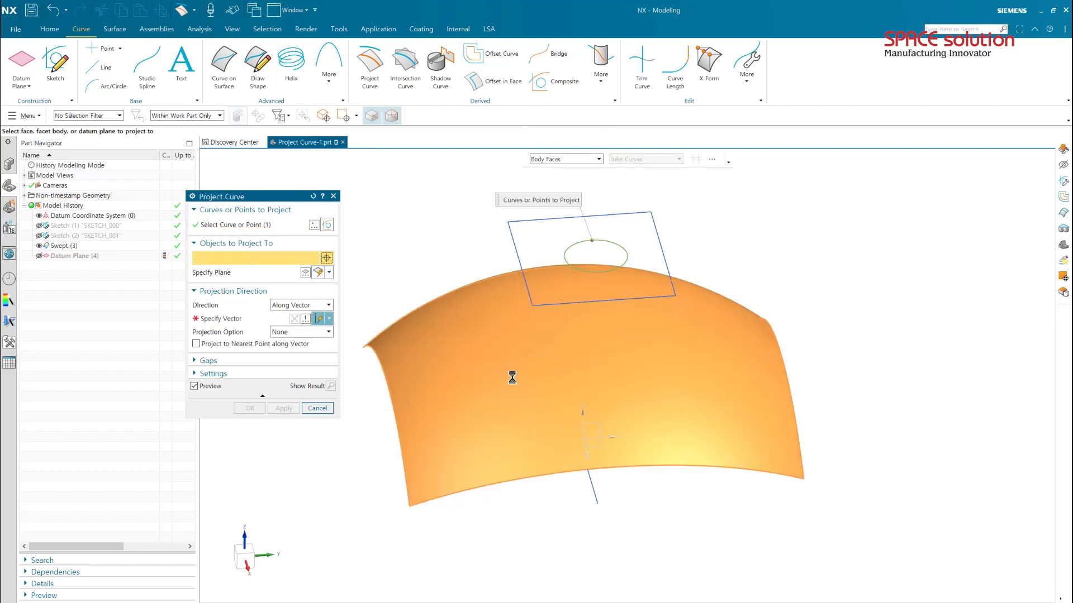
click(280, 302)
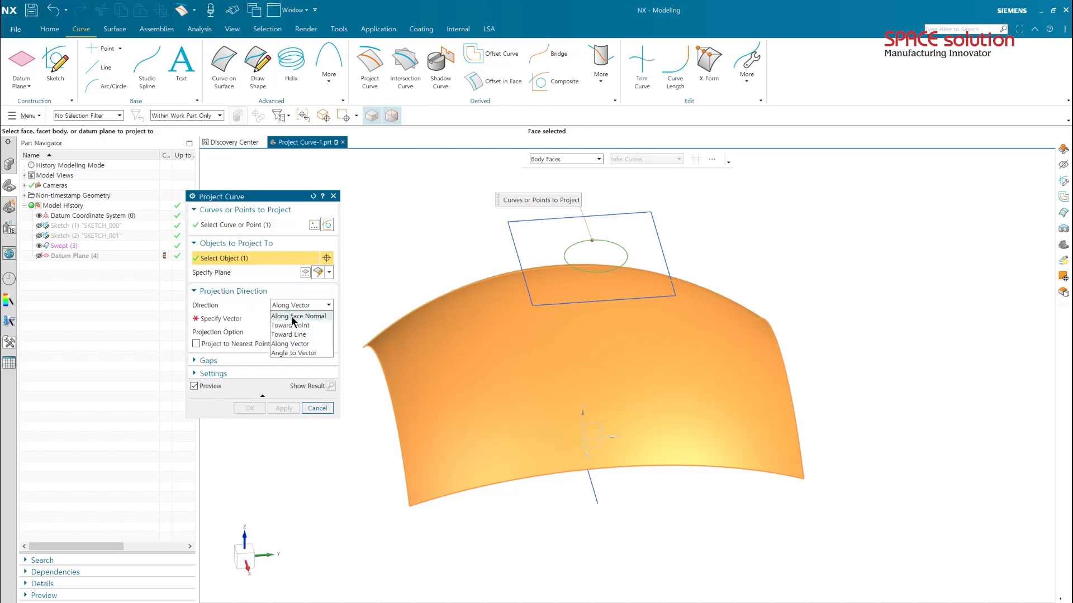
click(291, 316)
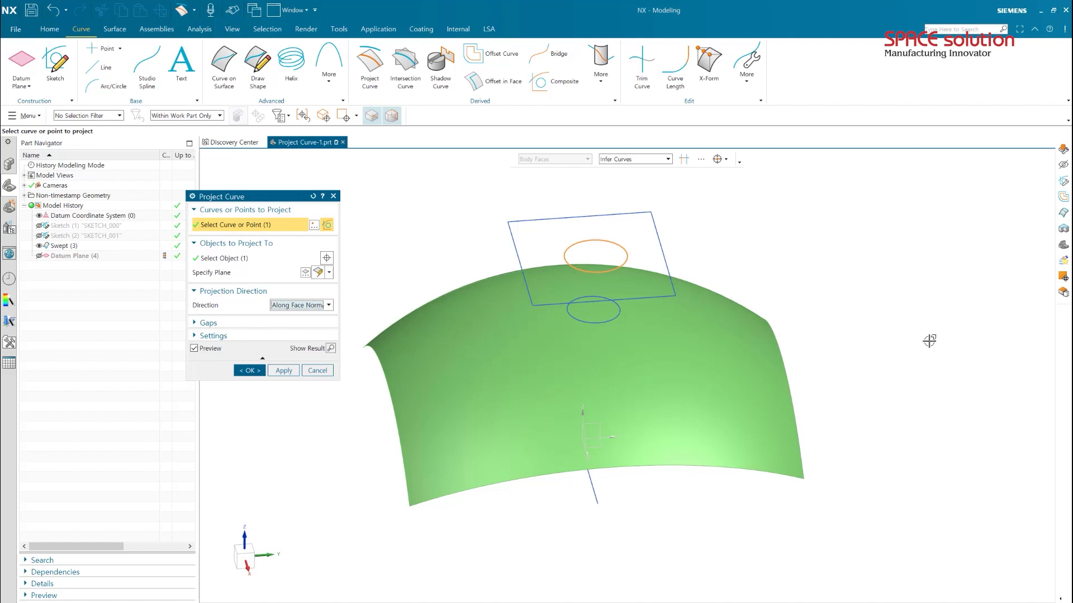
mouse_move(931, 337)
middle_down()
mouse_move(926, 320)
mouse_move(927, 338)
middle_up()
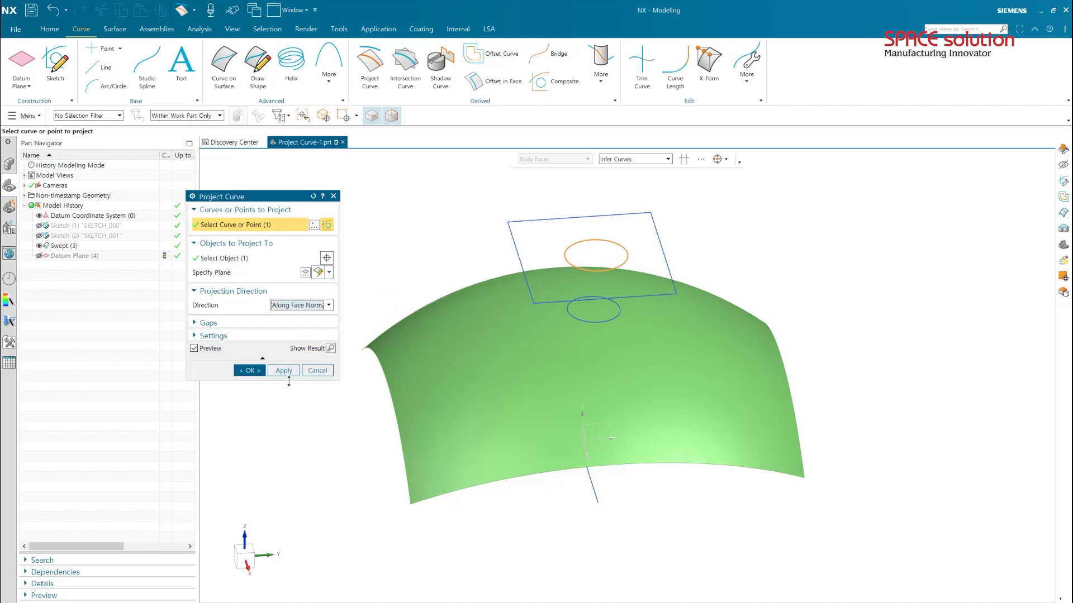
click(251, 371)
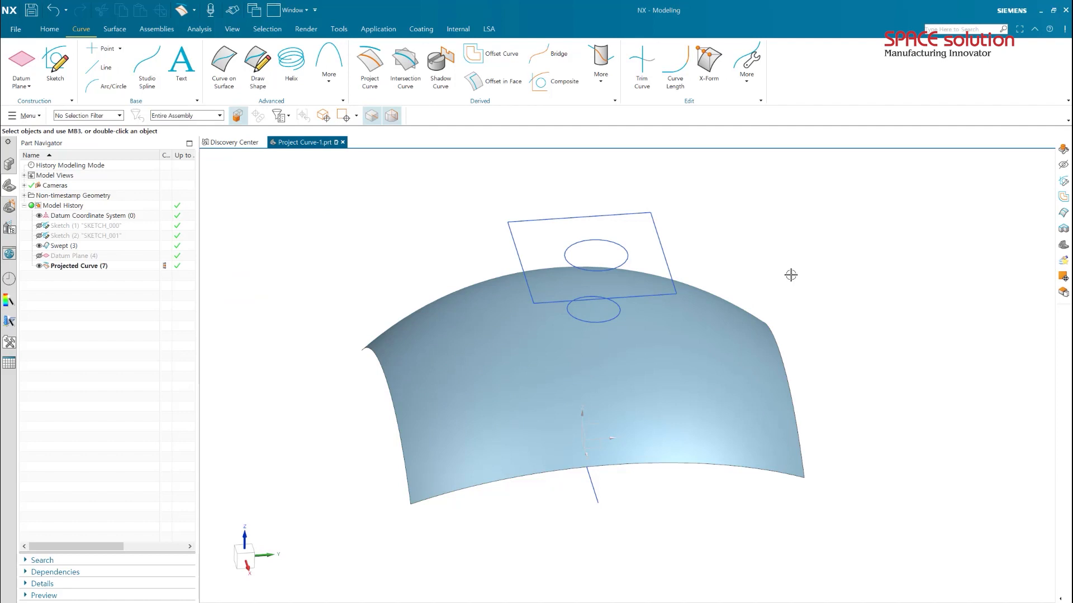
Hide the four lines of the rectangle above the swept surface.
middle_drag(783, 287, 781, 320)
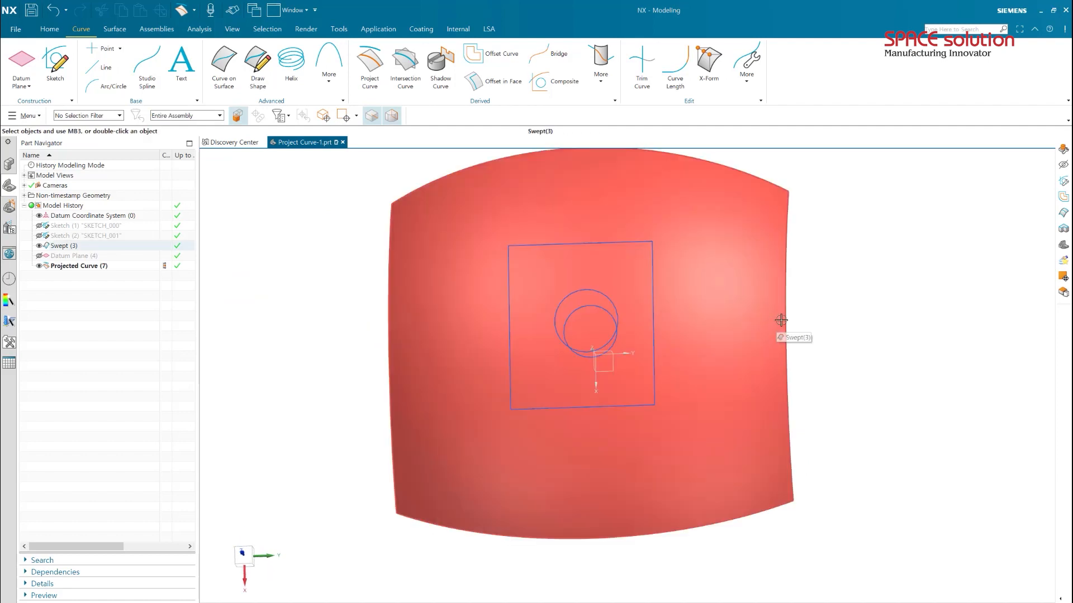
key(F8)
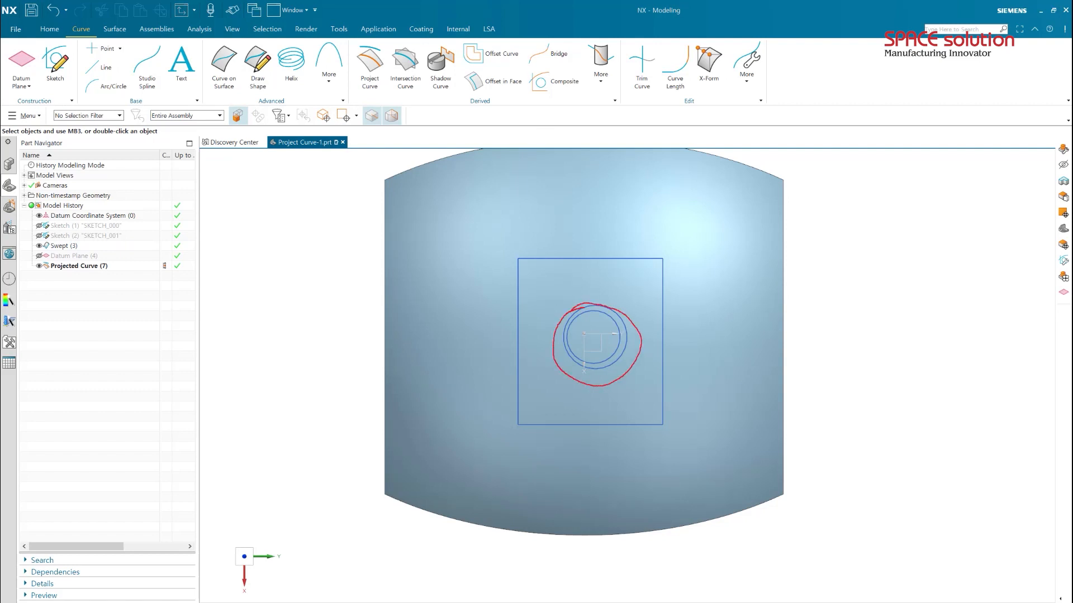
middle_drag(652, 320, 622, 304)
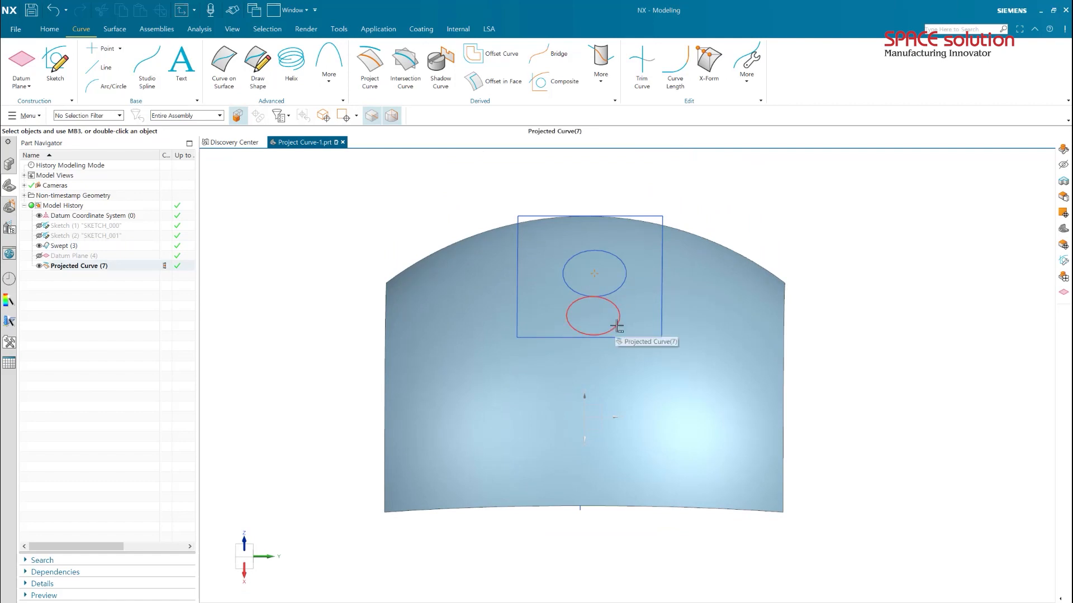
click(522, 337)
click(514, 313)
click(536, 216)
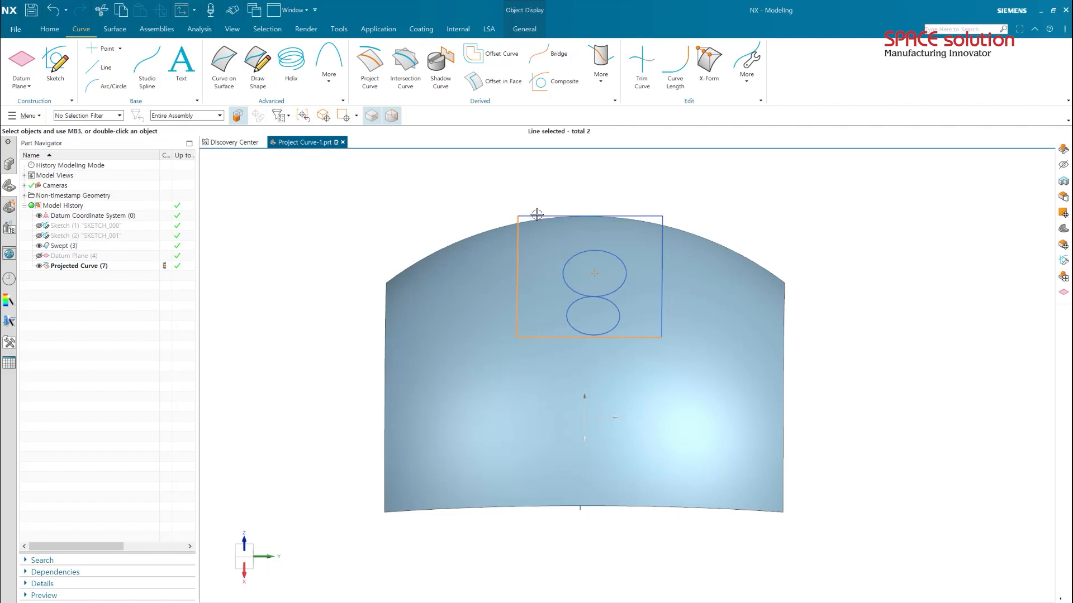
click(662, 267)
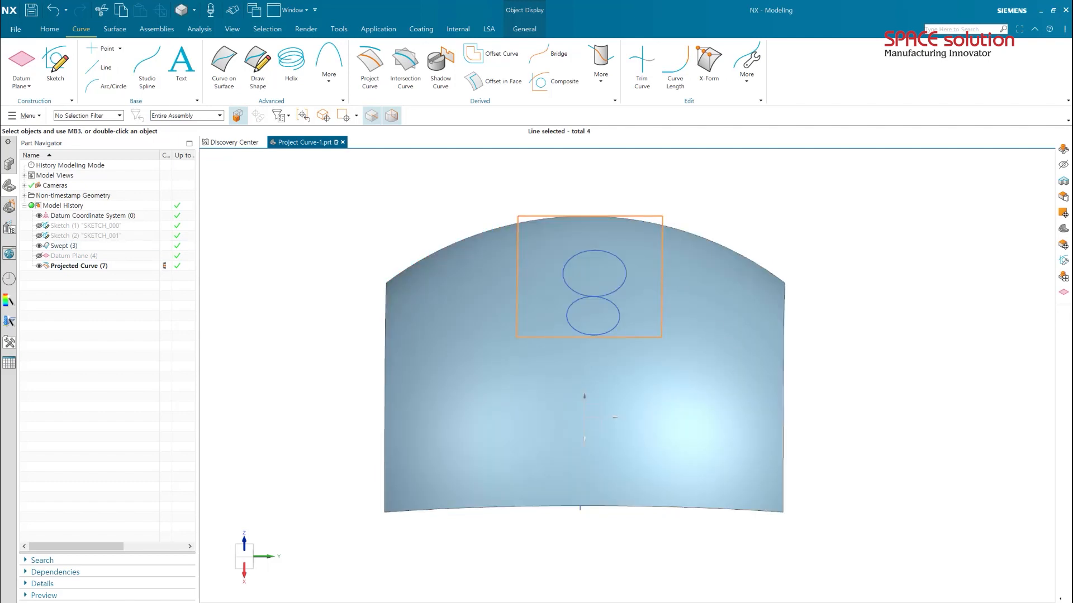
key(ctrl+b)
Start a Law Extension from the projected circle with the swept surface as reference face, reversed to extend upward.
middle_drag(793, 378, 762, 356)
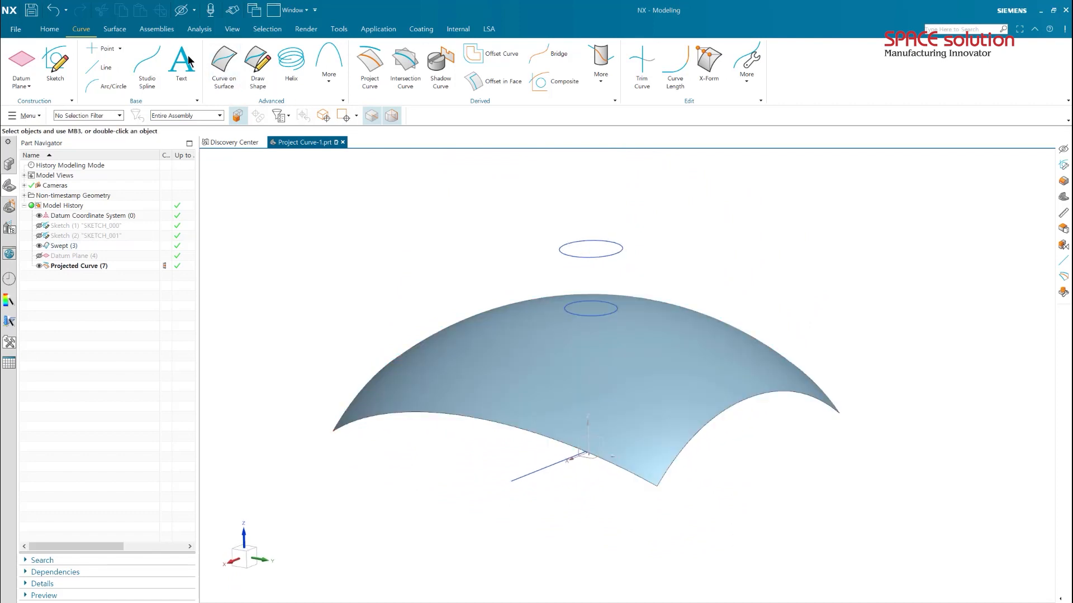
click(122, 29)
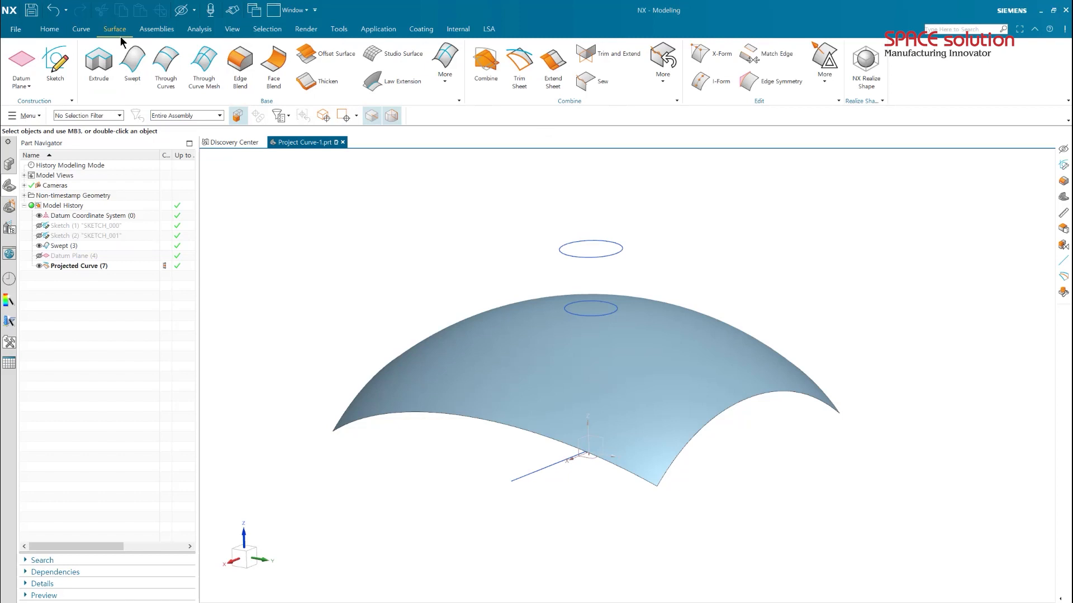
click(394, 83)
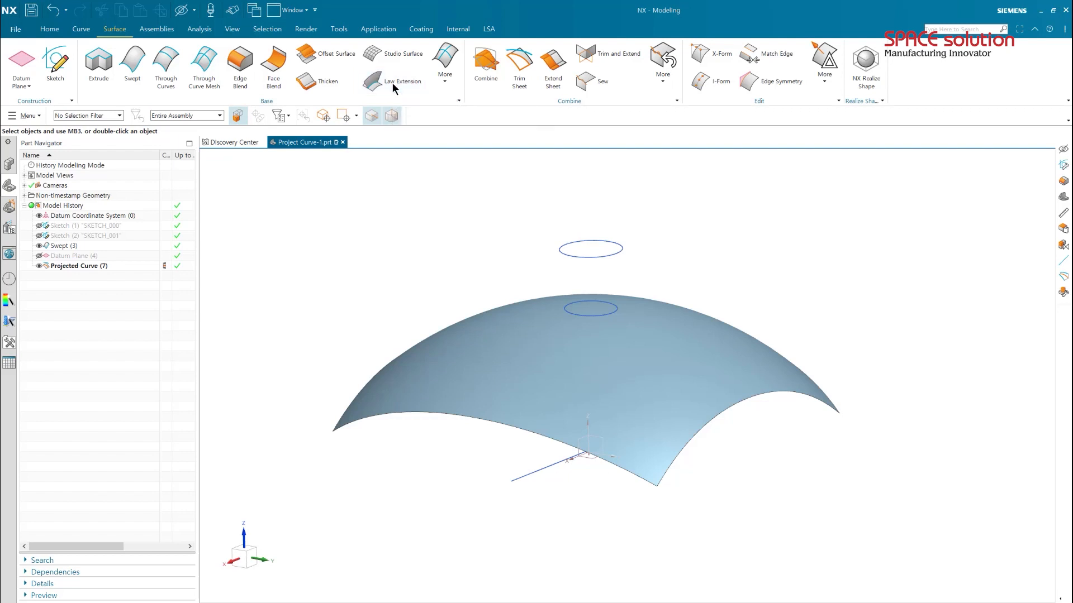
click(393, 116)
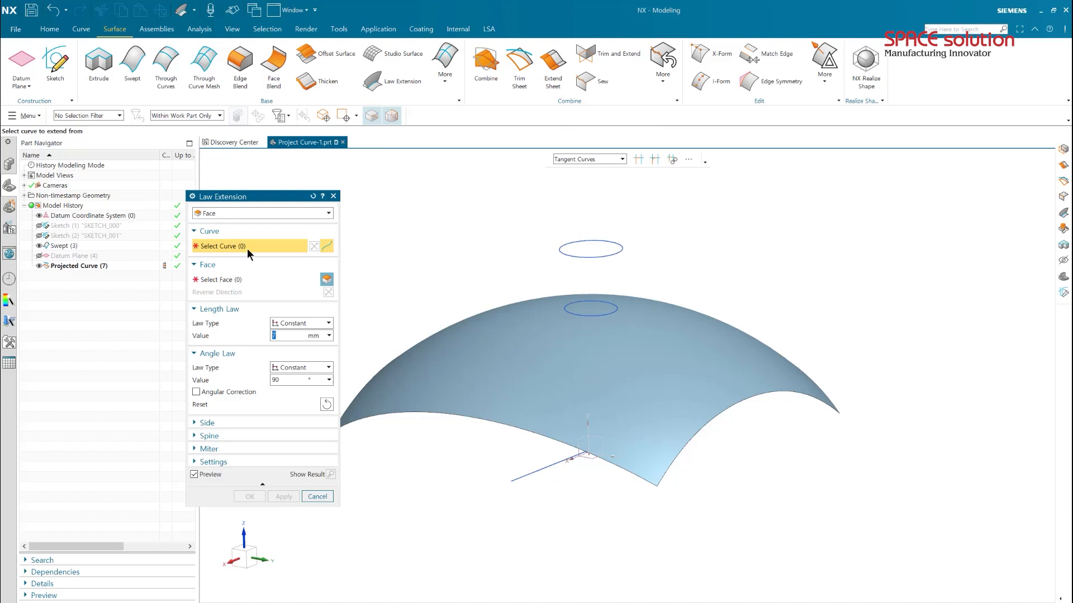
click(613, 316)
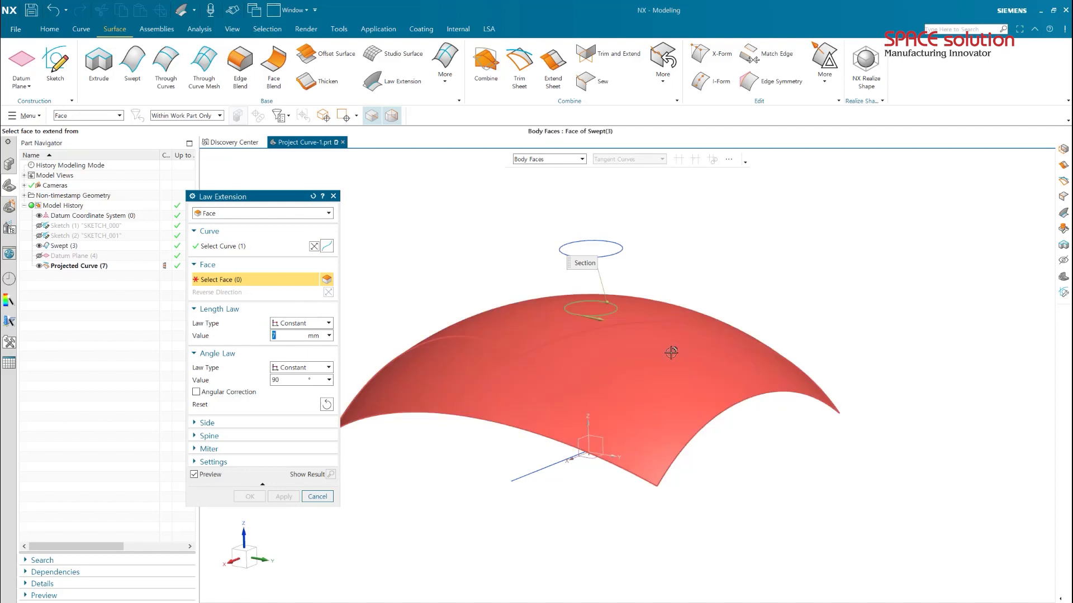
click(650, 336)
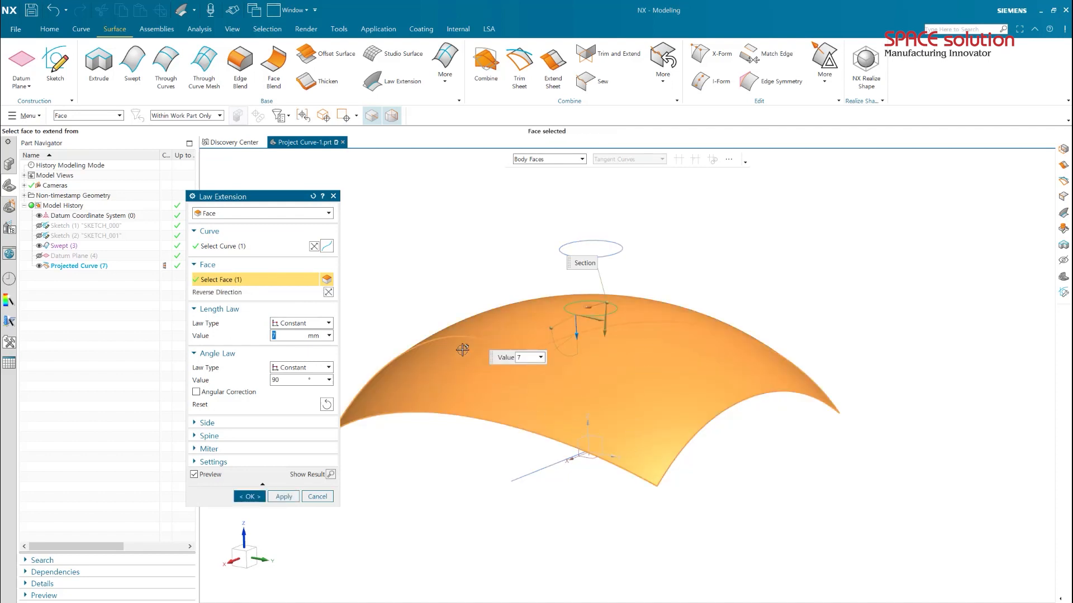
click(327, 292)
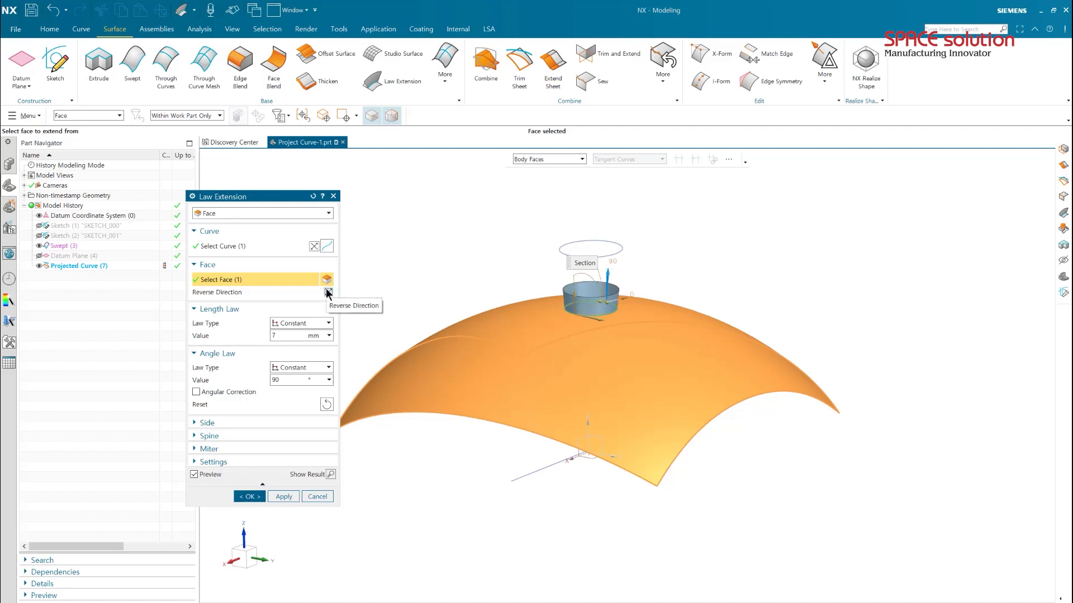
key(ctrl+2)
drag(631, 333, 603, 391)
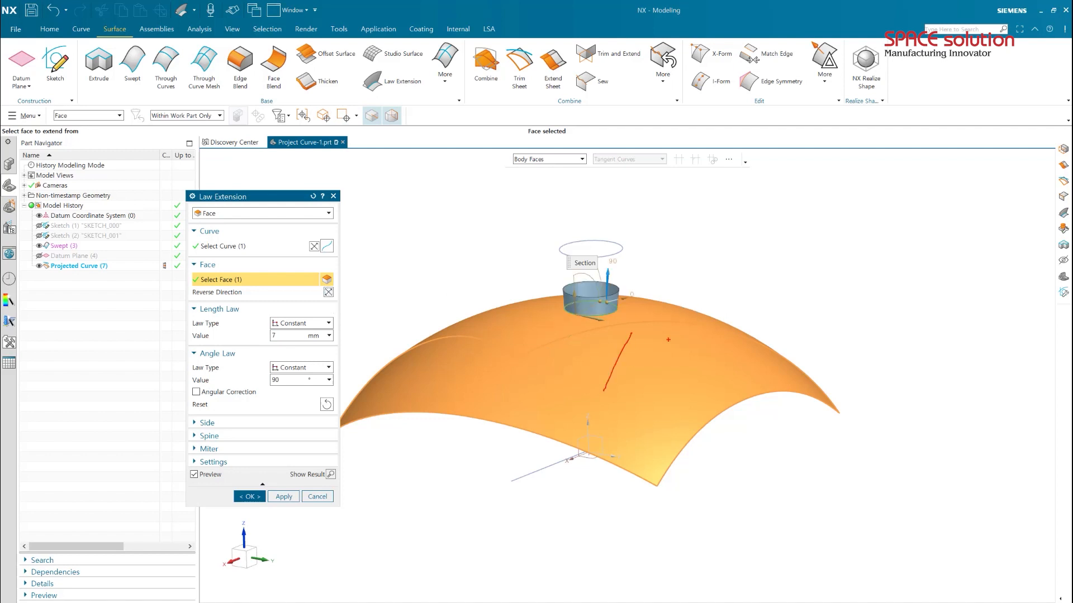
drag(672, 339, 647, 404)
drag(721, 341, 721, 344)
drag(629, 309, 642, 229)
key(Escape)
Set the law extension's constant length to 30 mm and create the surface.
click(283, 334)
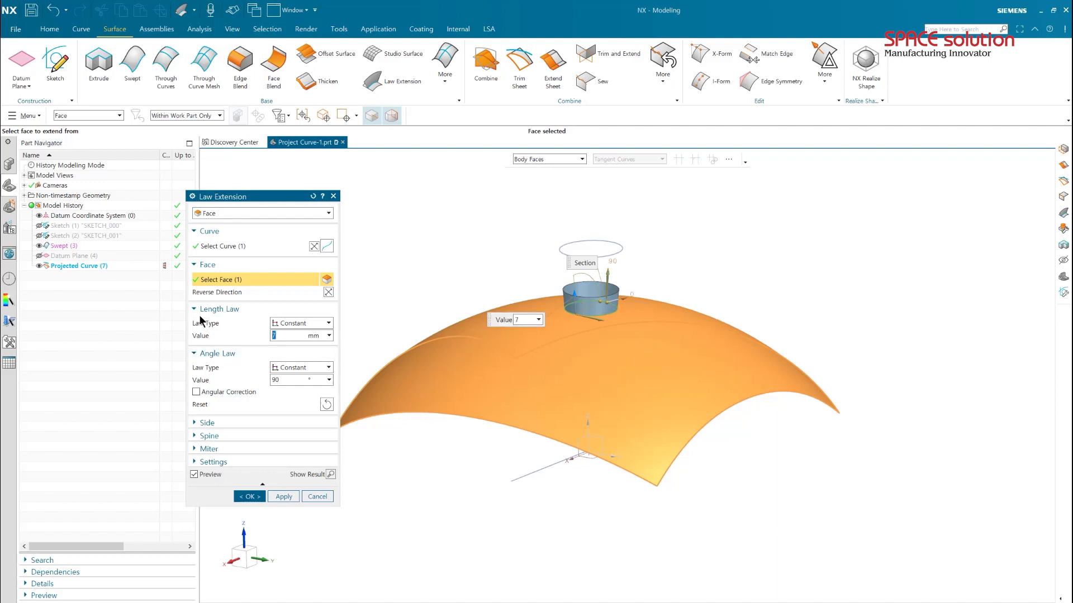
key(Return)
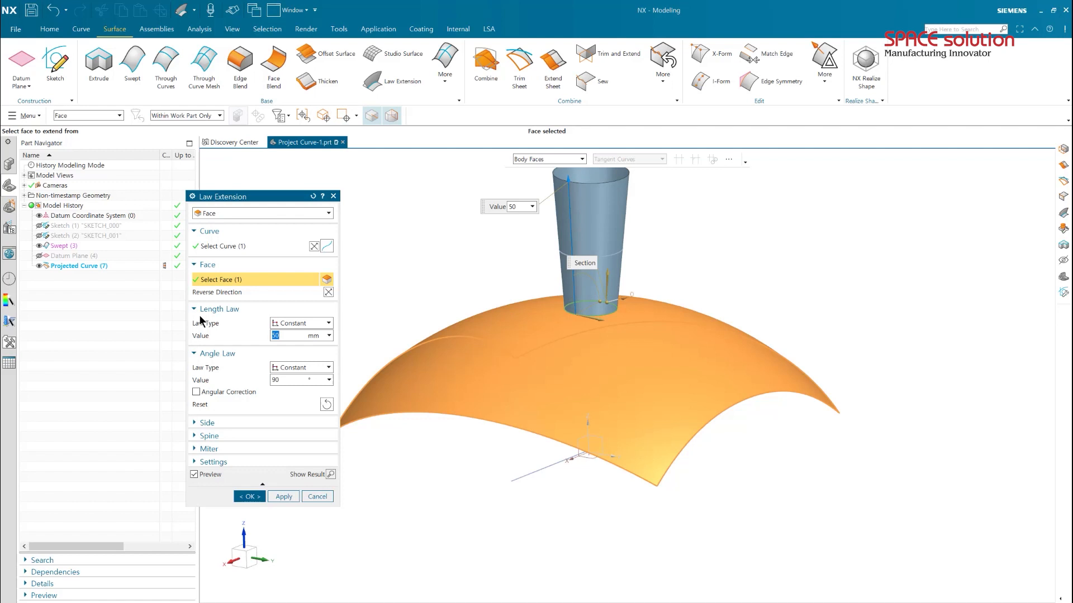
text(30)
key(Return)
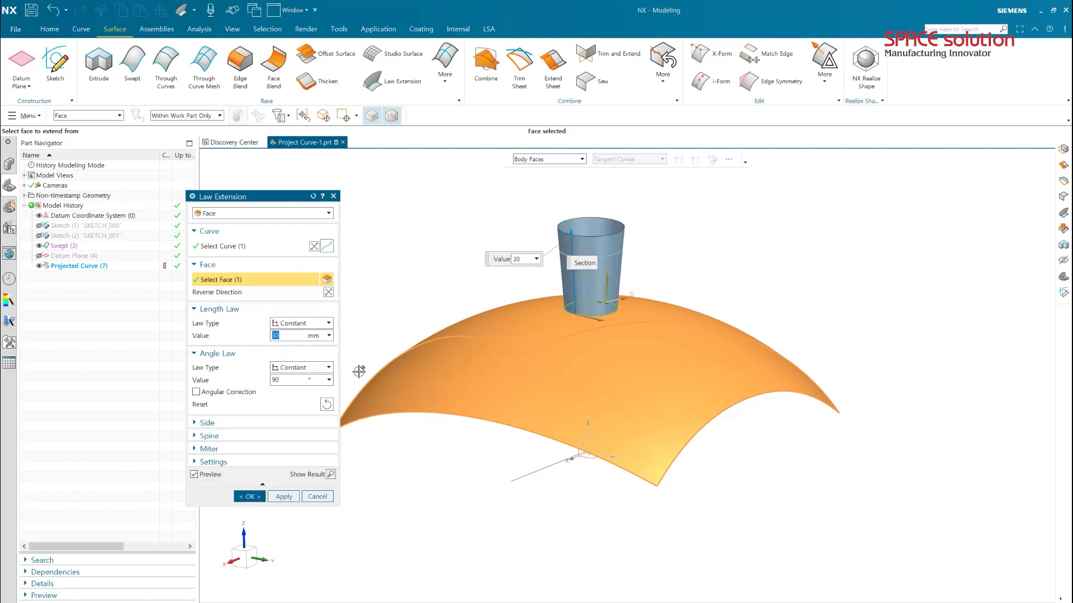
click(302, 382)
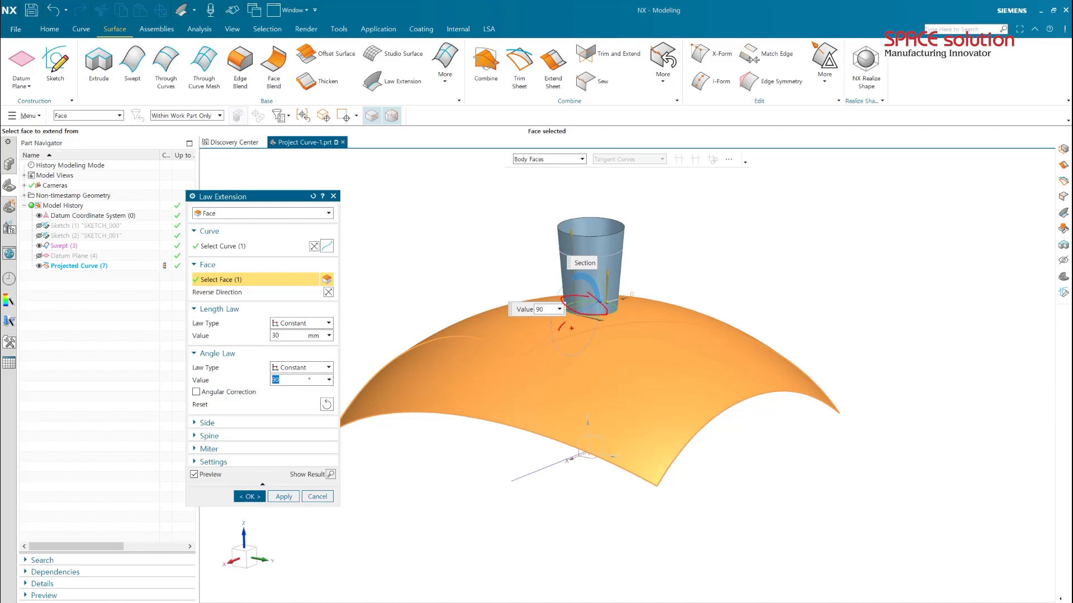
drag(623, 309, 633, 237)
key(Escape)
click(260, 496)
Examine the law extension from the front and in its settings to see how its wall meets the swept surface.
key(ctrl+alt+f)
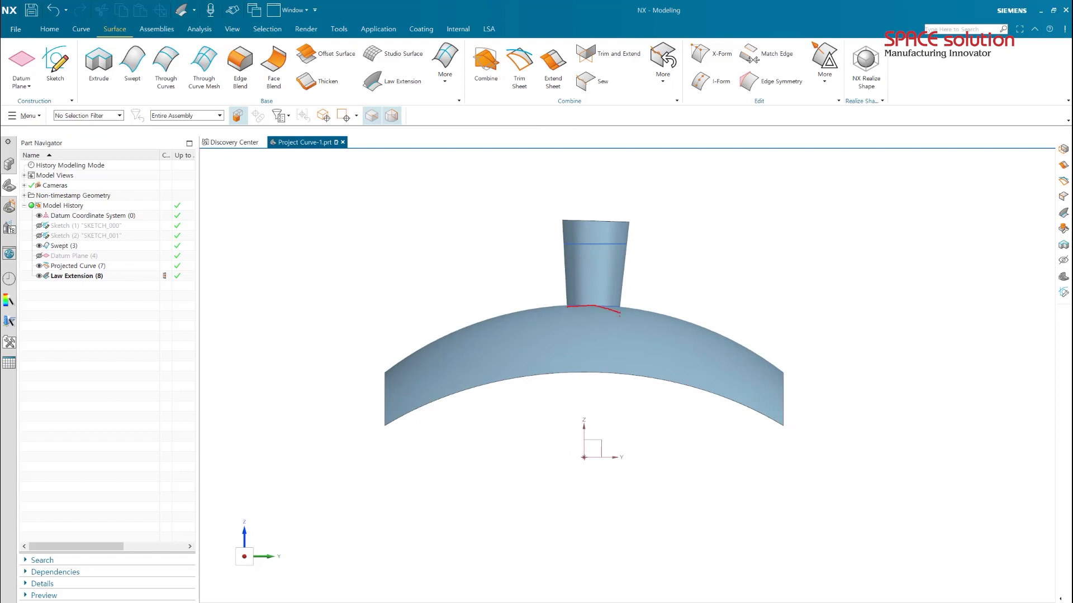
drag(619, 314, 633, 243)
drag(565, 319, 566, 214)
key(Home)
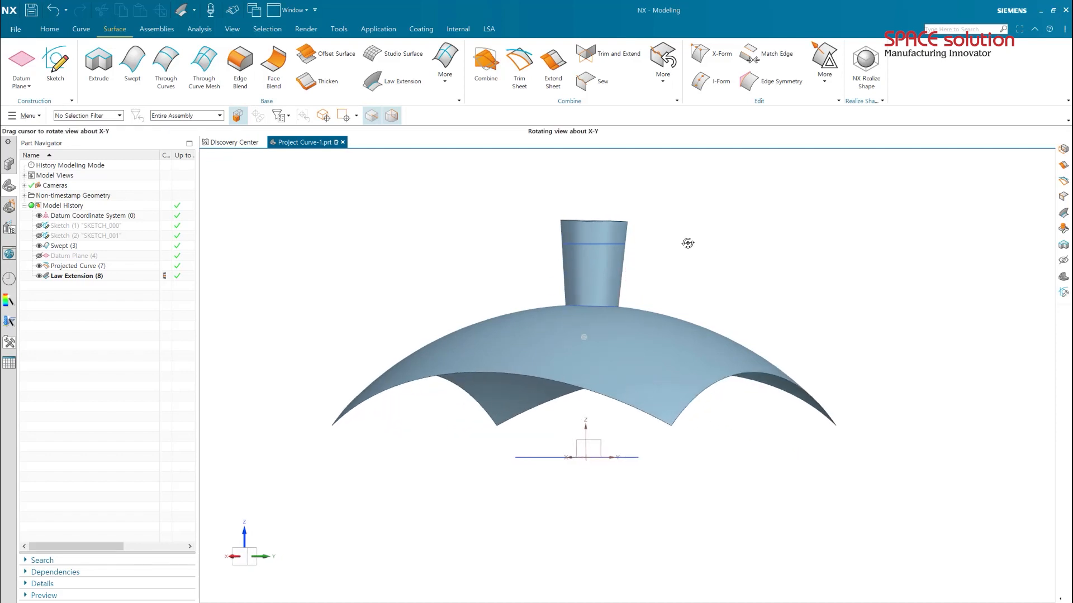
double_click(92, 276)
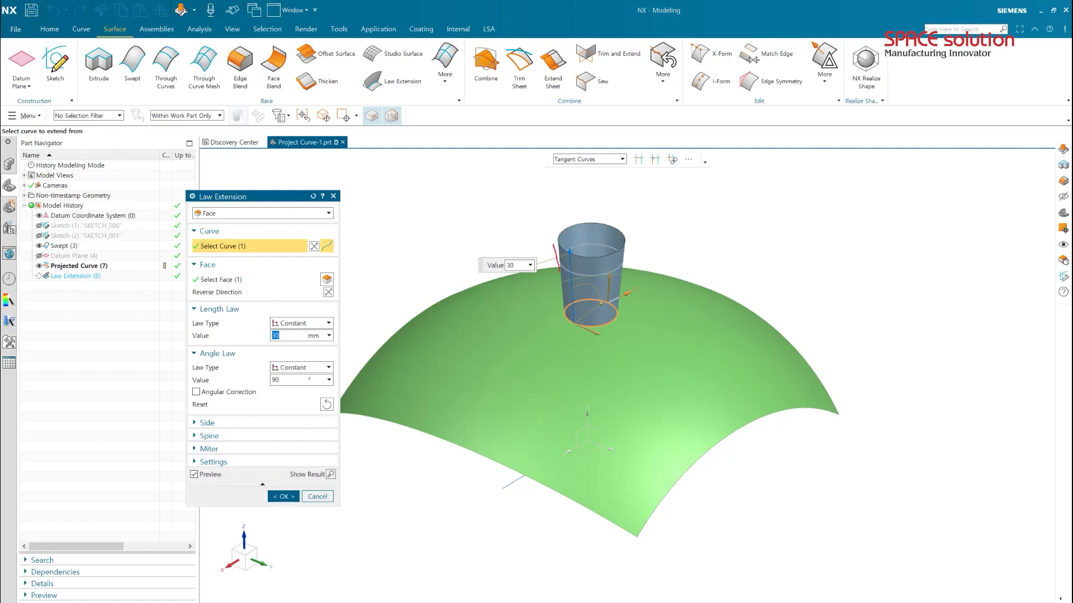
drag(631, 250, 616, 363)
key(Escape)
middle_drag(860, 316, 862, 296)
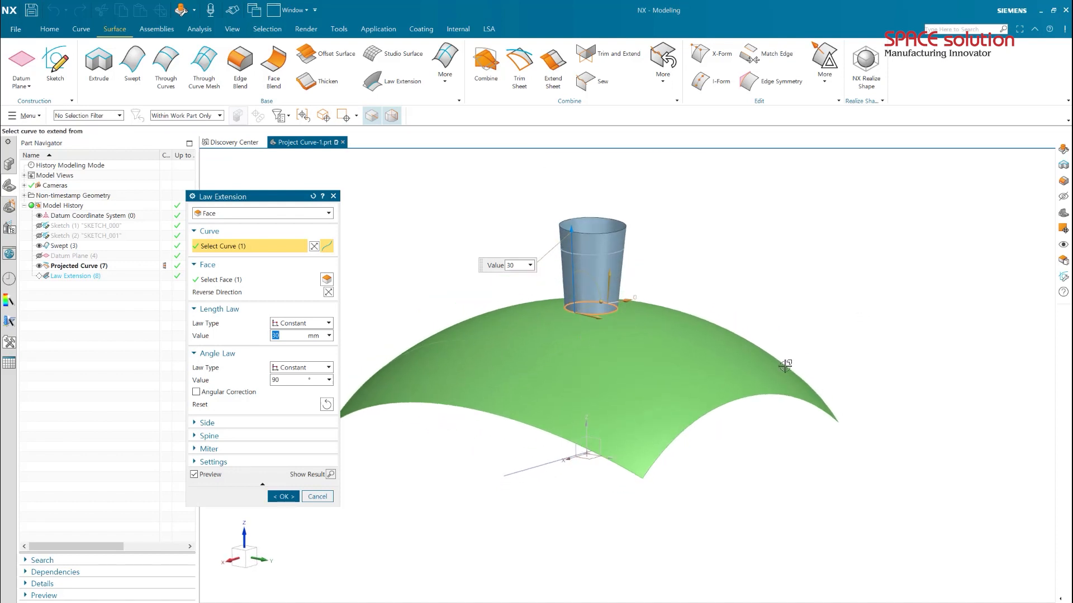
middle_click(308, 502)
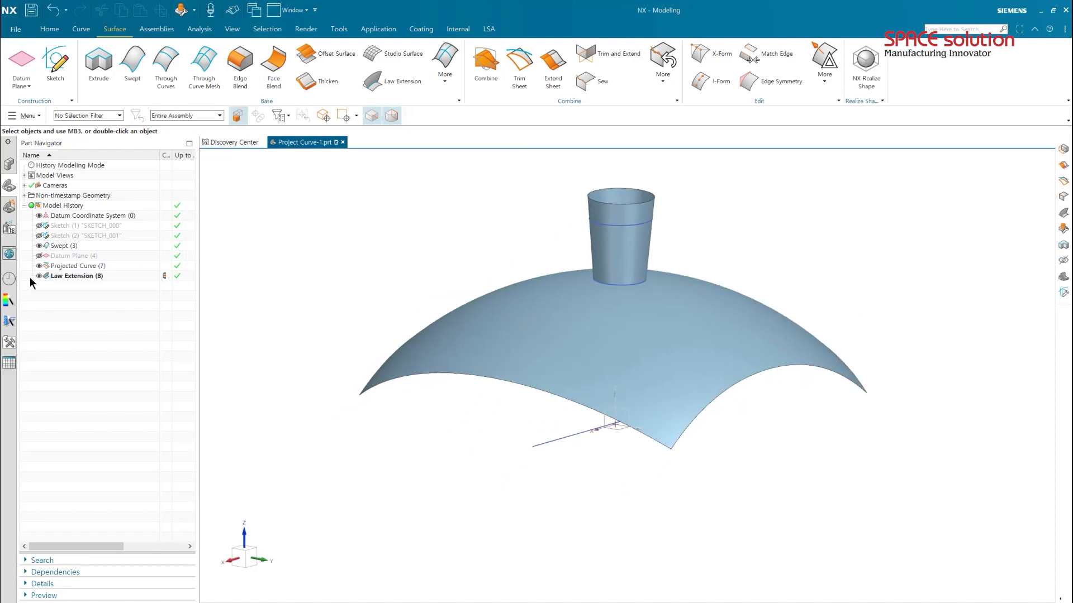
click(78, 276)
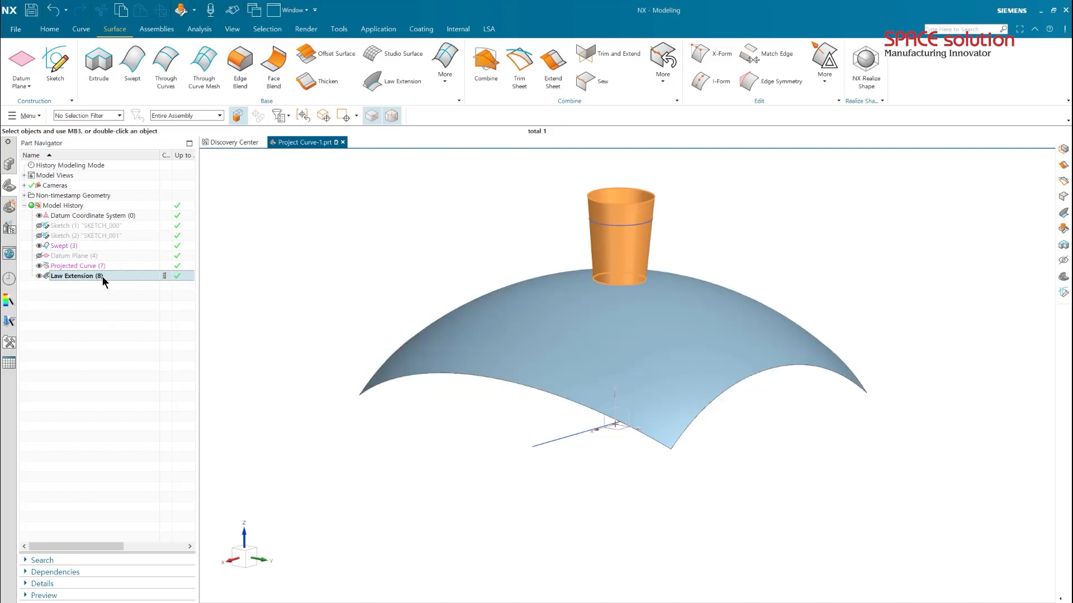
key(Escape)
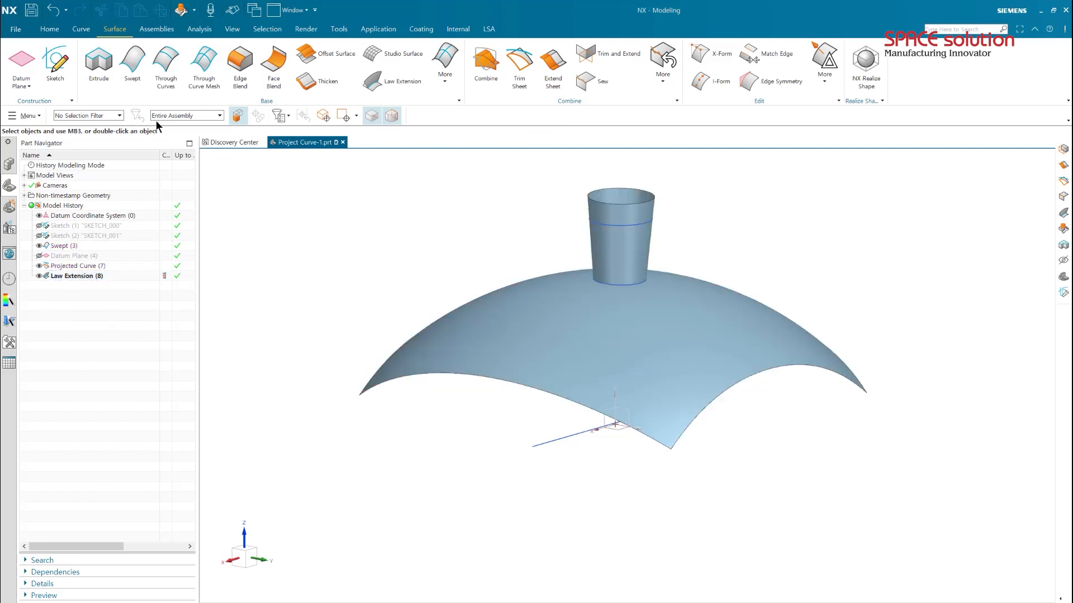
Change the projected circle's direction to Toward Point, using the datum coordinate system origin as the point.
double_click(59, 264)
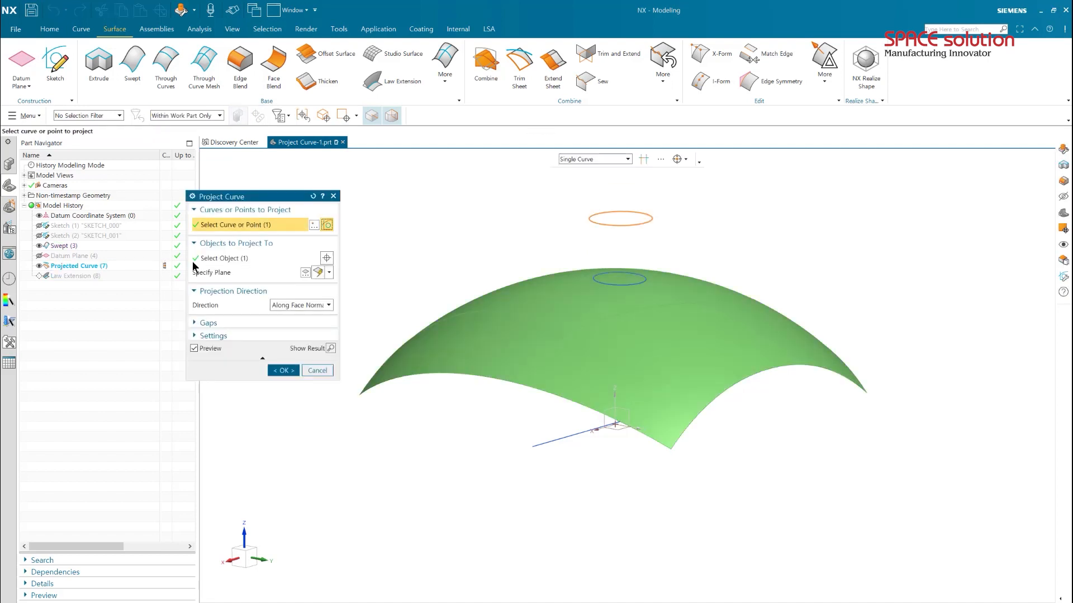
click(320, 308)
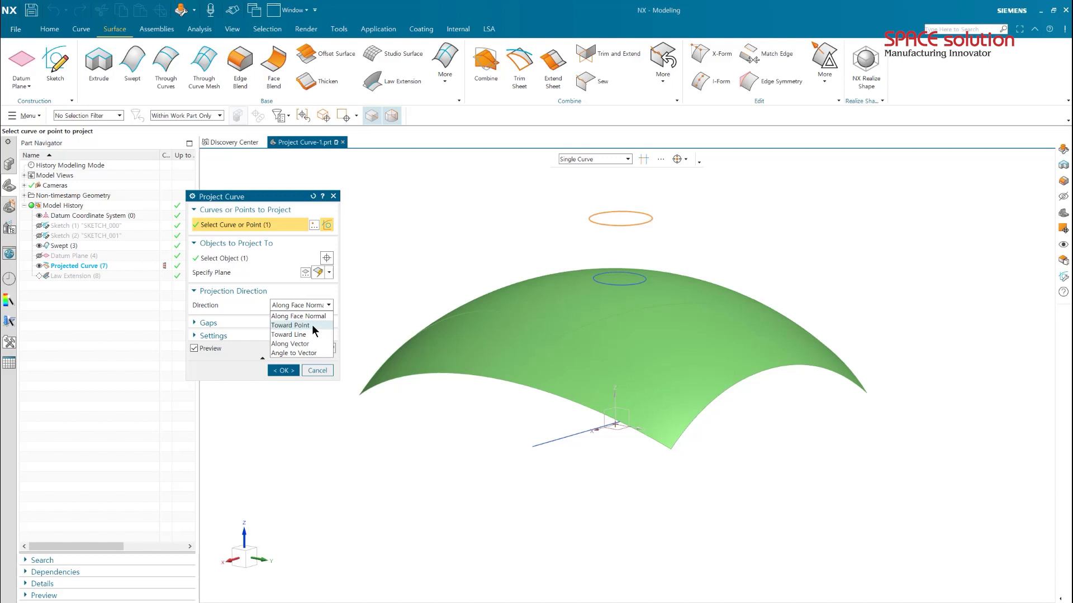
click(312, 325)
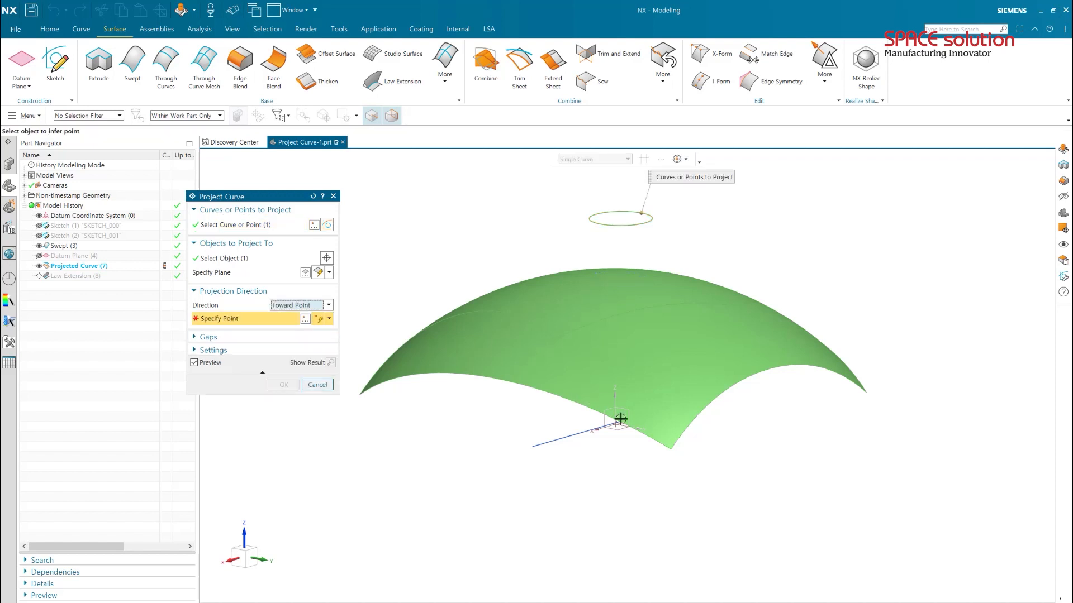
middle_drag(617, 434, 630, 433)
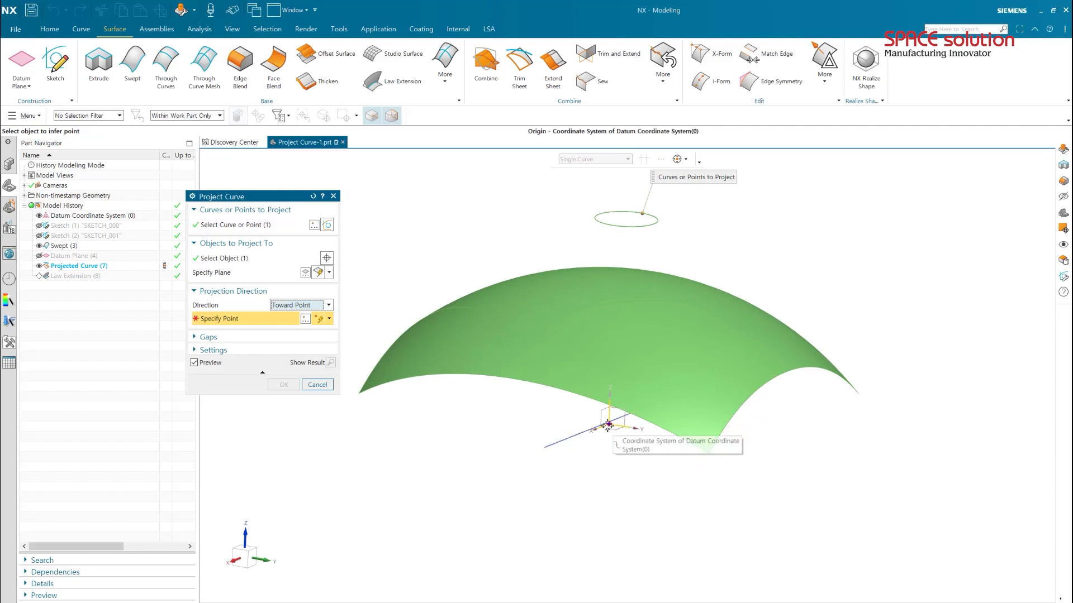
click(608, 425)
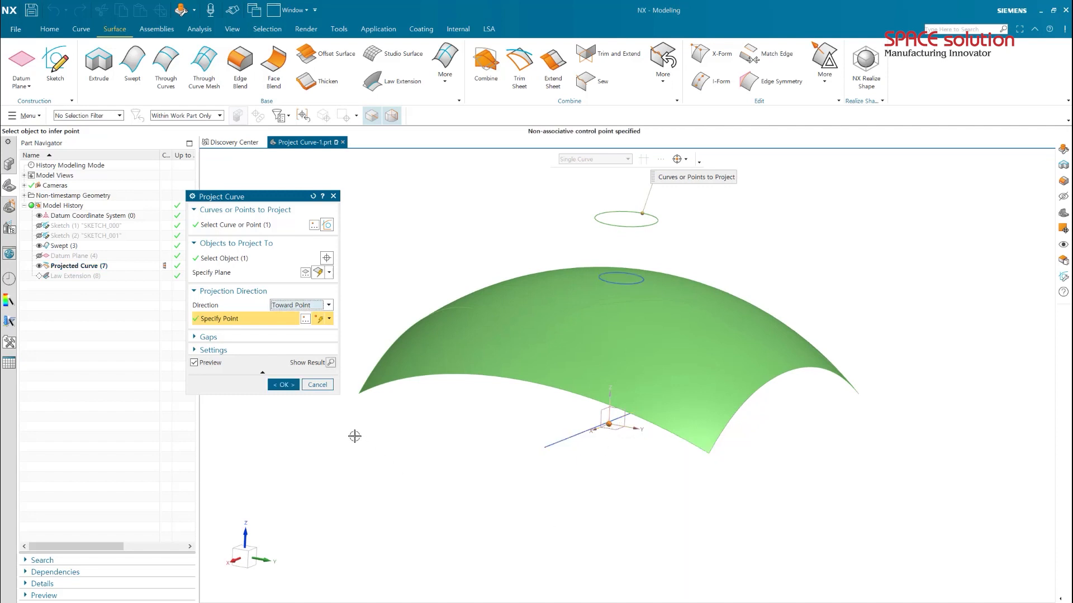
click(283, 385)
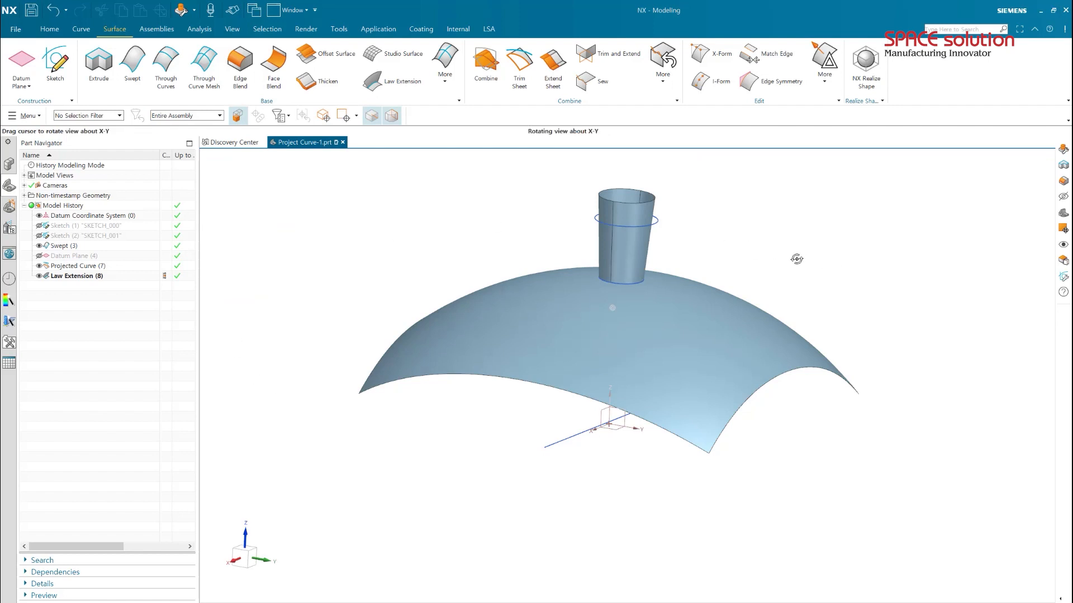
Delete the law extension surface standing on the swept surface.
middle_drag(795, 256, 778, 304)
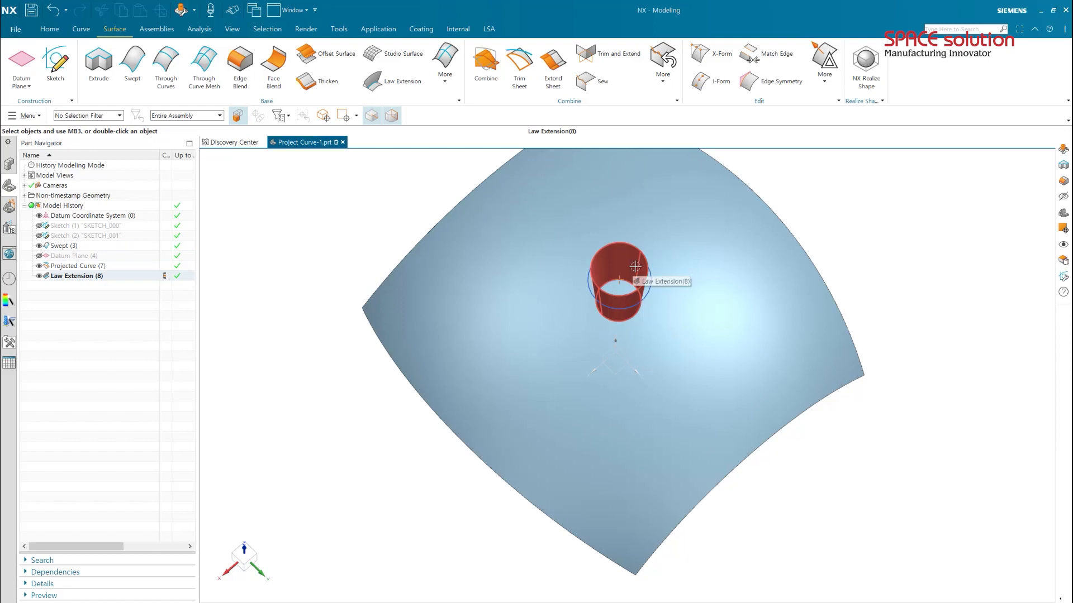
middle_drag(654, 295, 612, 306)
click(77, 276)
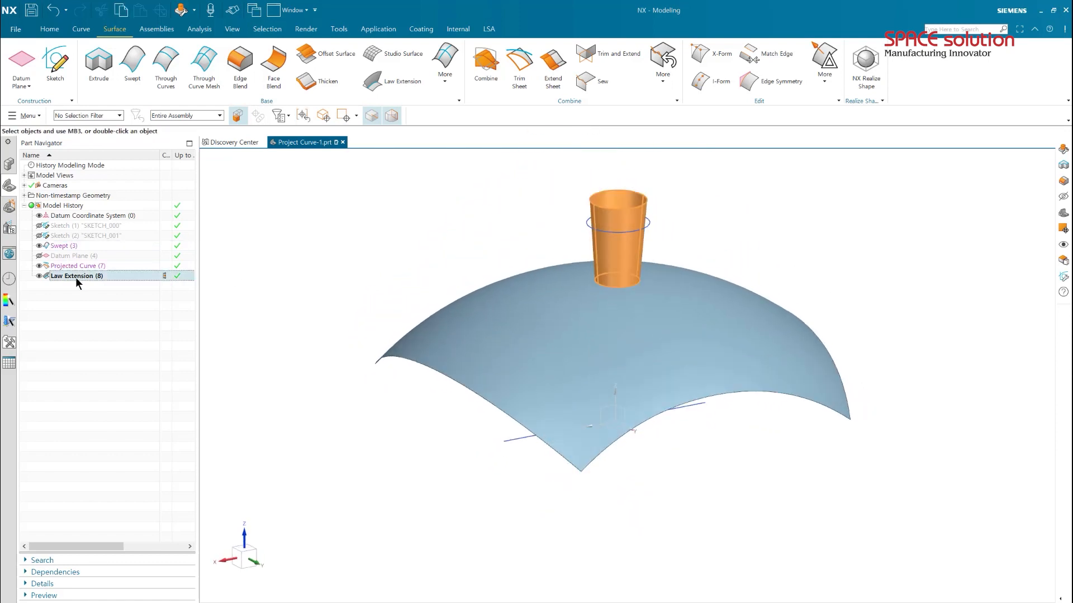
key(Delete)
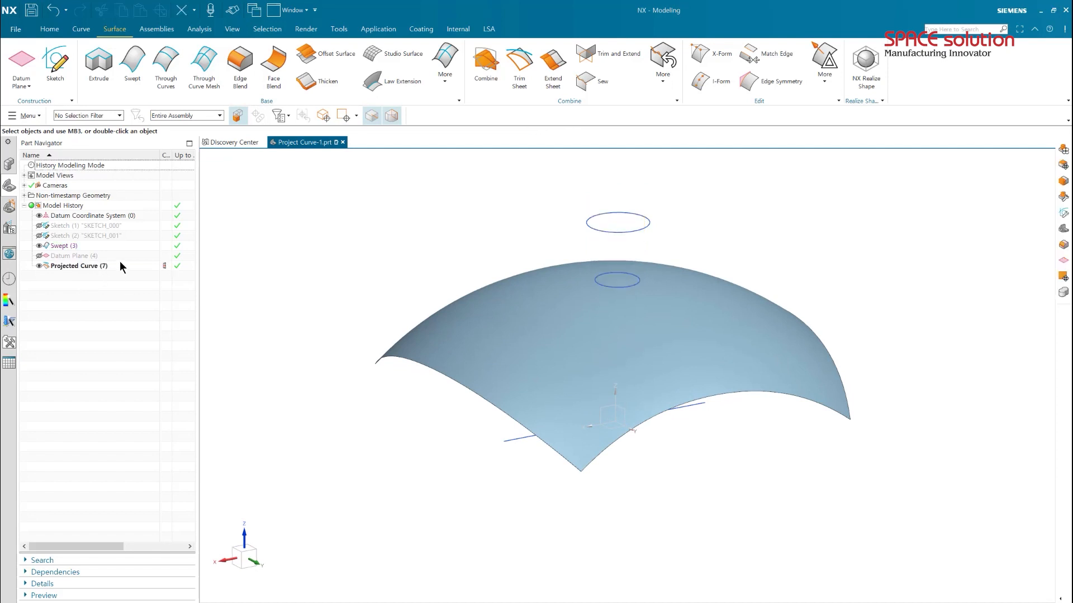
Create a Through Curves surface from the original circle to the datum origin point, forming a cone through the swept surface.
click(164, 89)
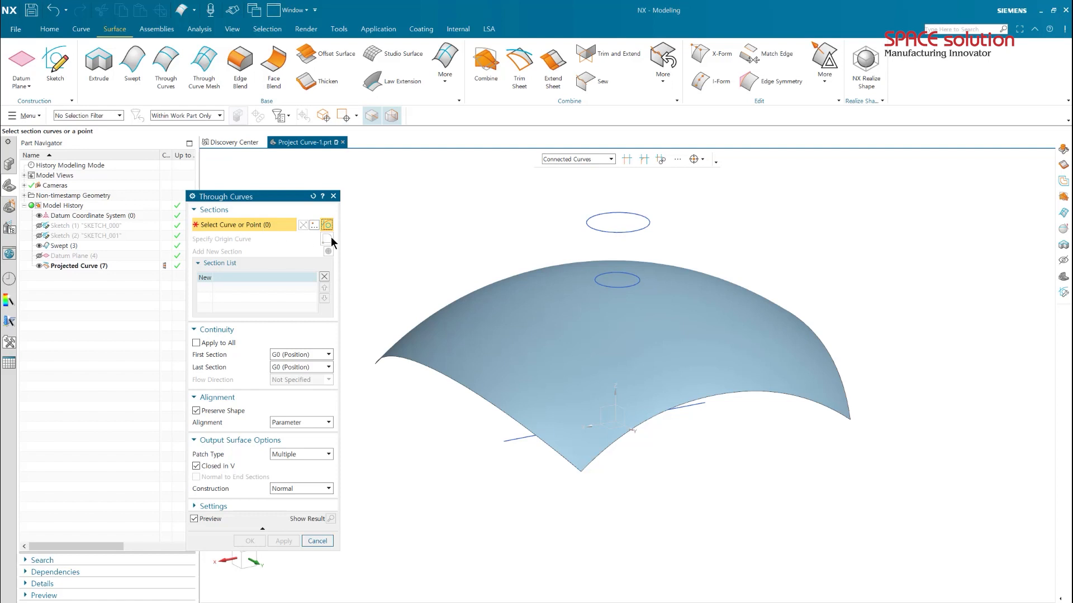
click(647, 221)
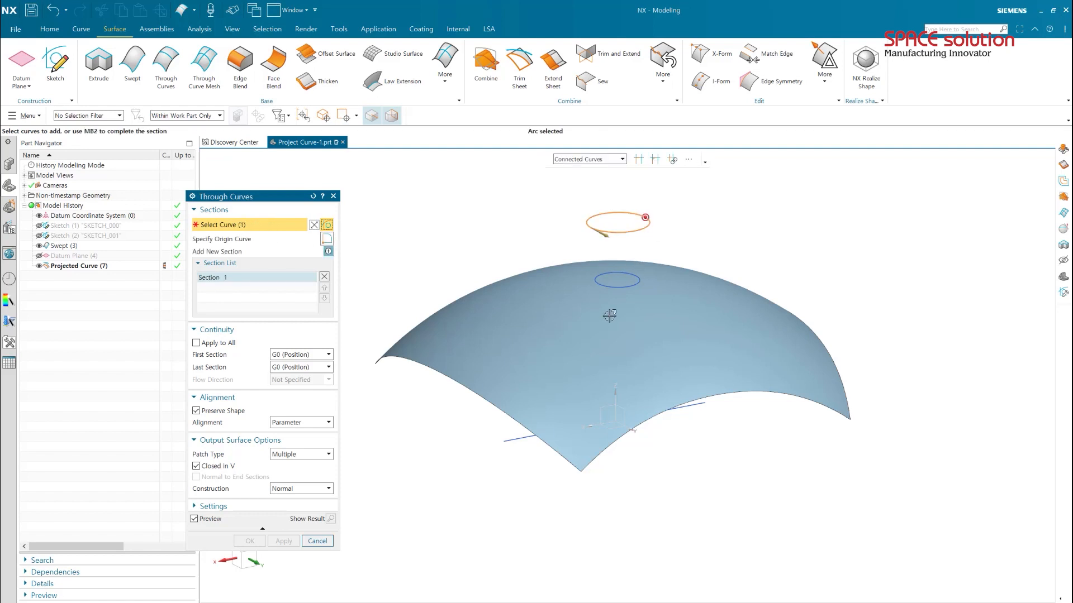
middle_click(608, 317)
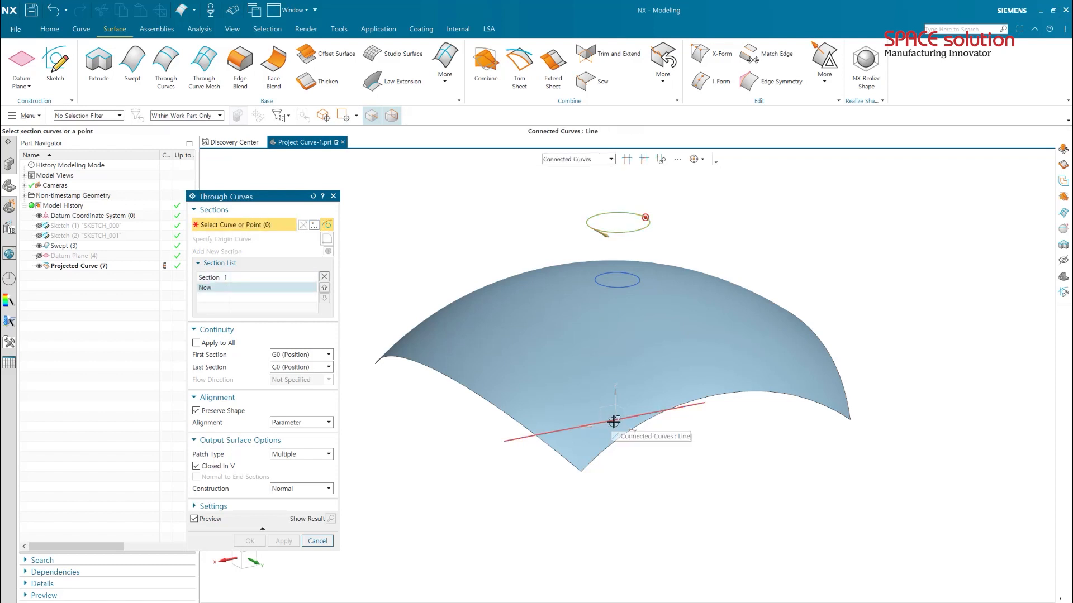
click(615, 423)
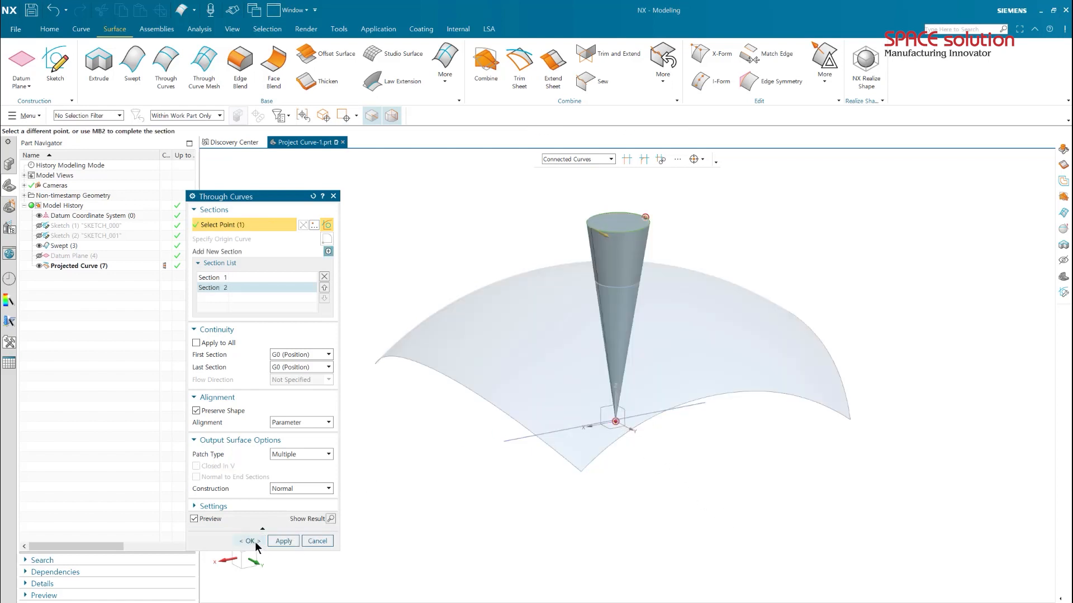
click(255, 541)
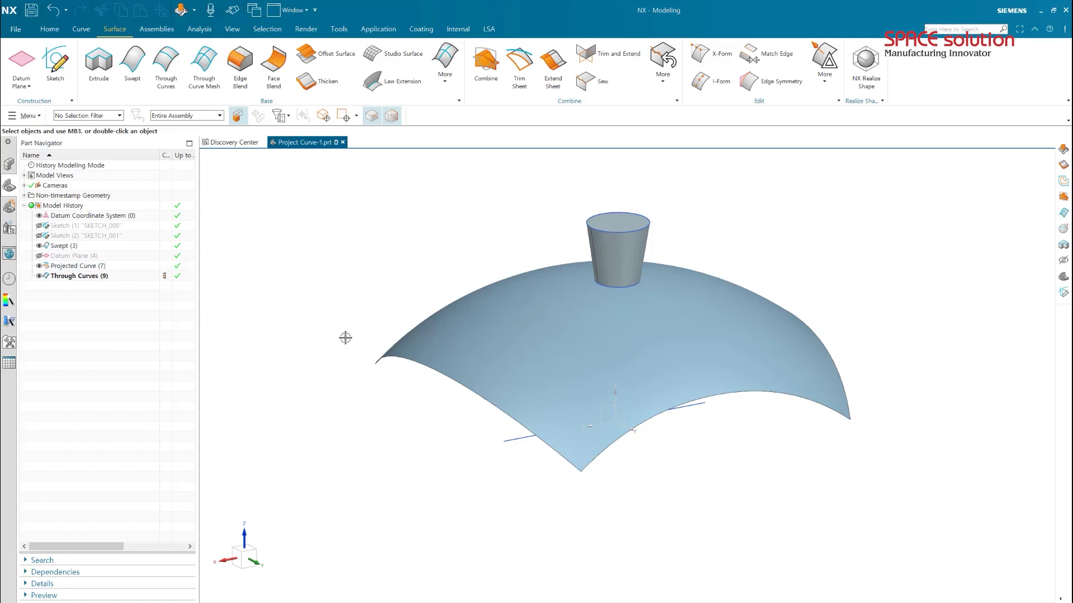
Change the projected circle's direction to Toward Line, using the straight line beneath the swept surface.
double_click(78, 267)
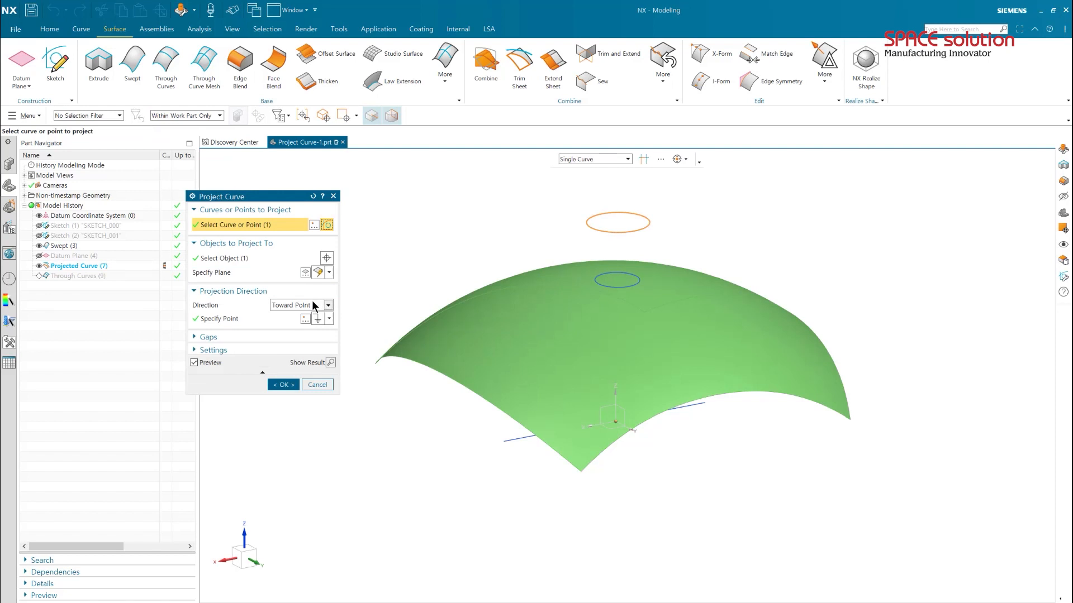
click(312, 302)
click(311, 340)
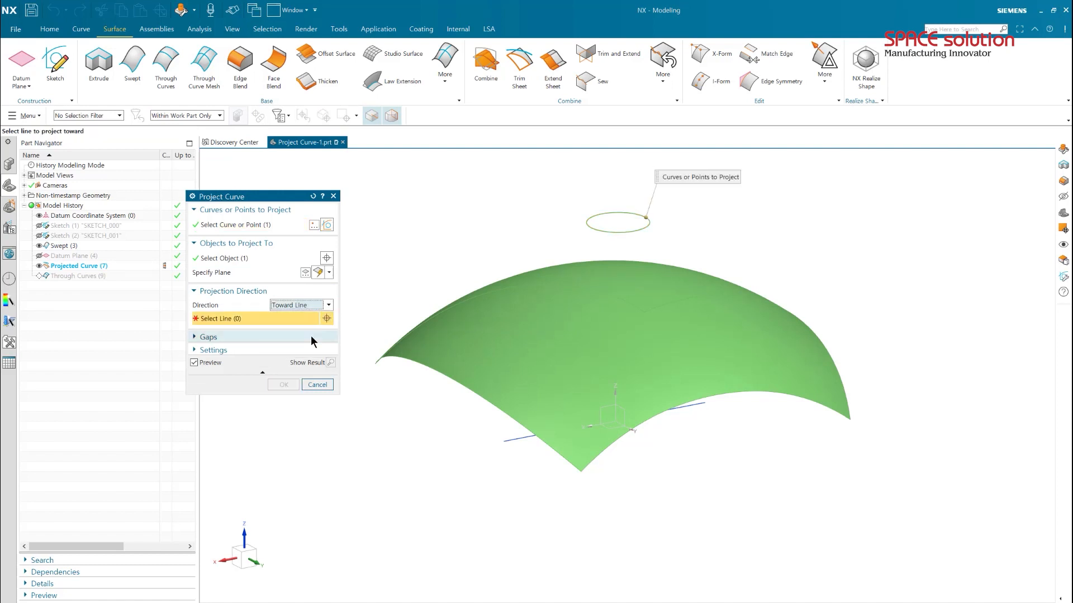
click(513, 440)
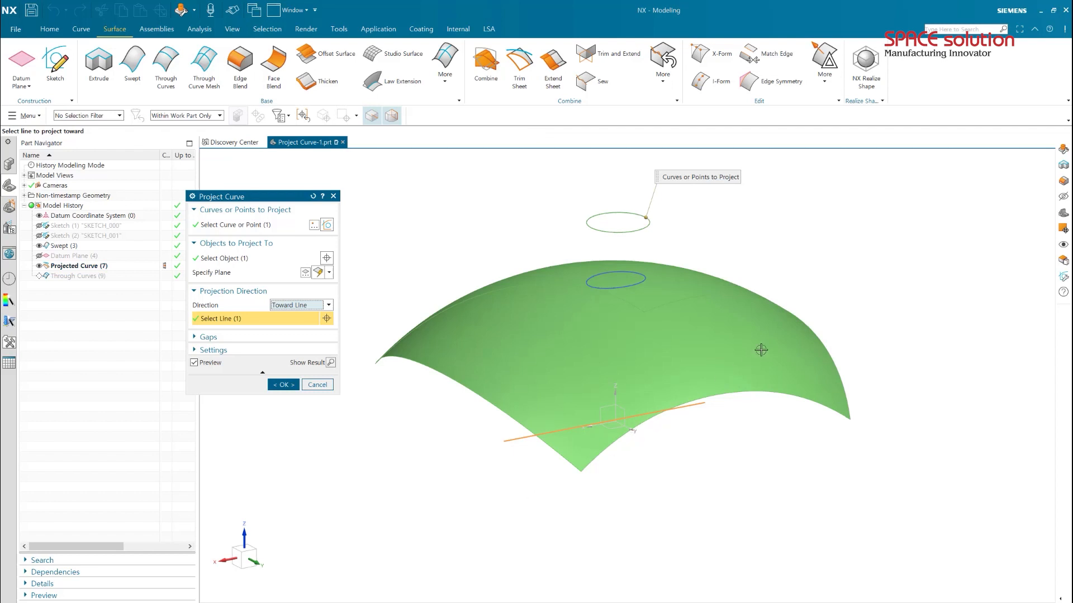
middle_click(752, 249)
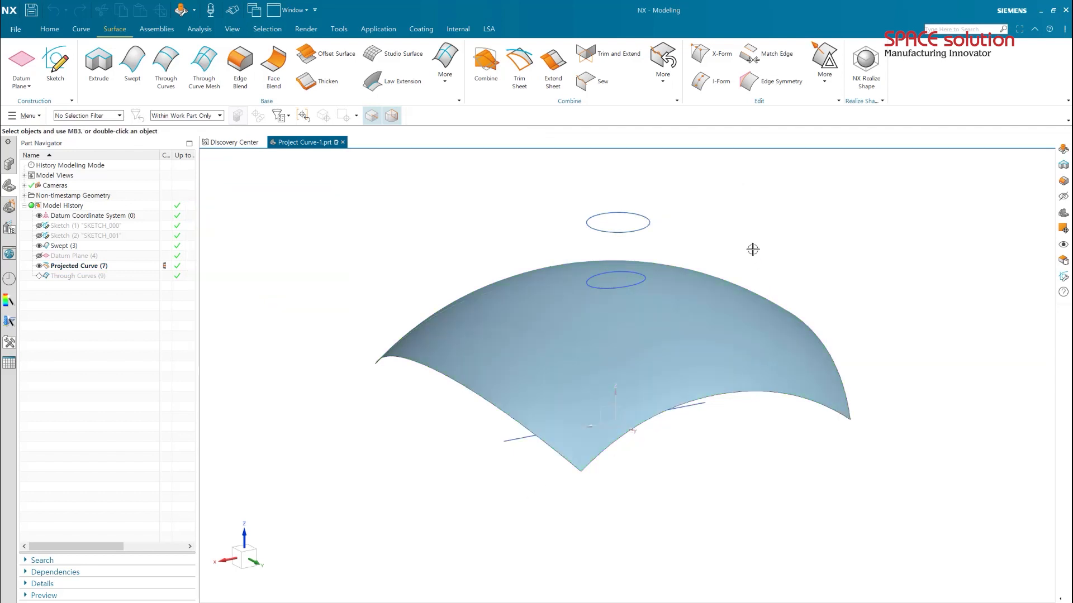
Delete the cone-shaped Through Curves surface.
middle_drag(742, 246, 725, 273)
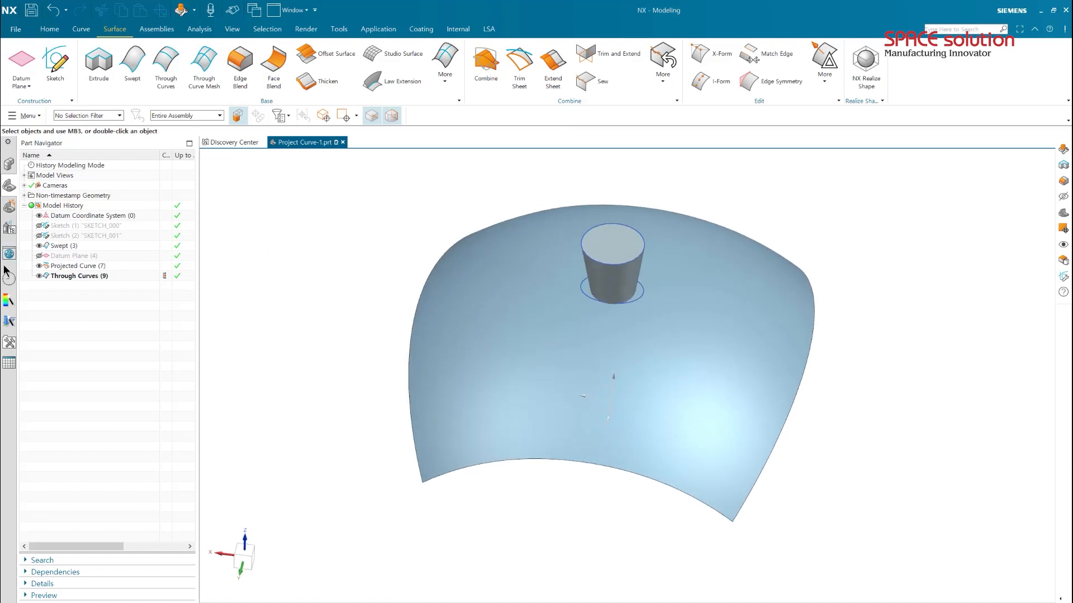
click(95, 274)
key(Delete)
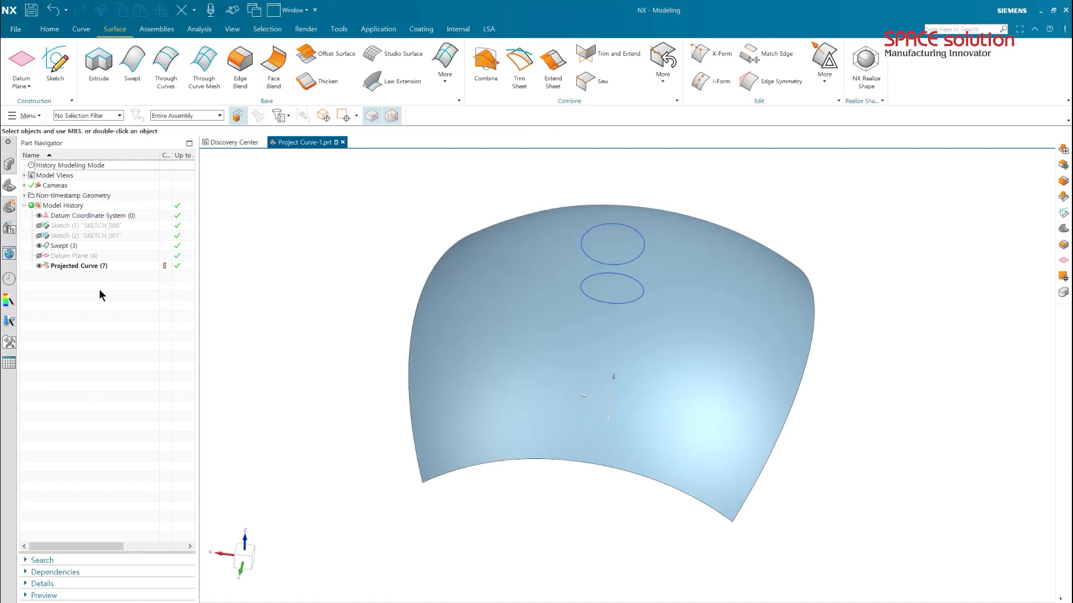
Compare the projected curve with the original circle from directly above, along and across the target line.
middle_drag(582, 278, 647, 314)
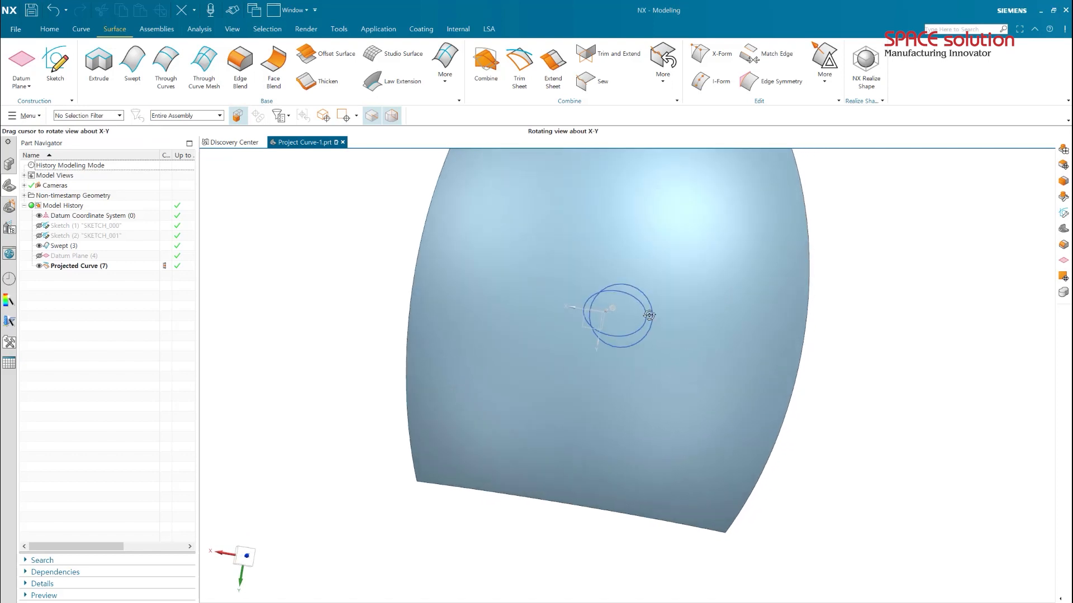
click(247, 558)
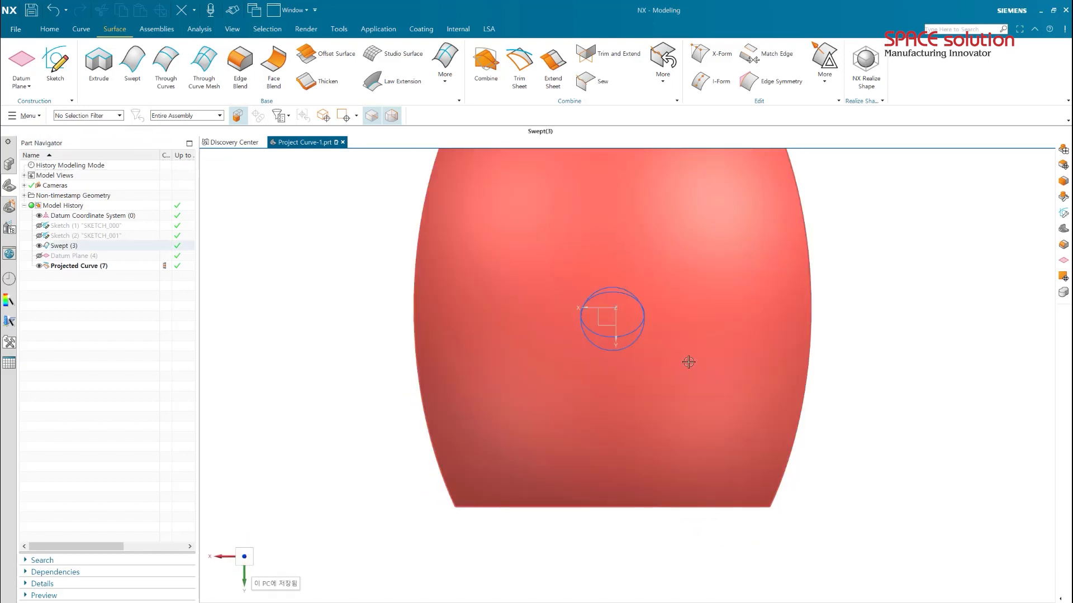
drag(457, 301, 513, 307)
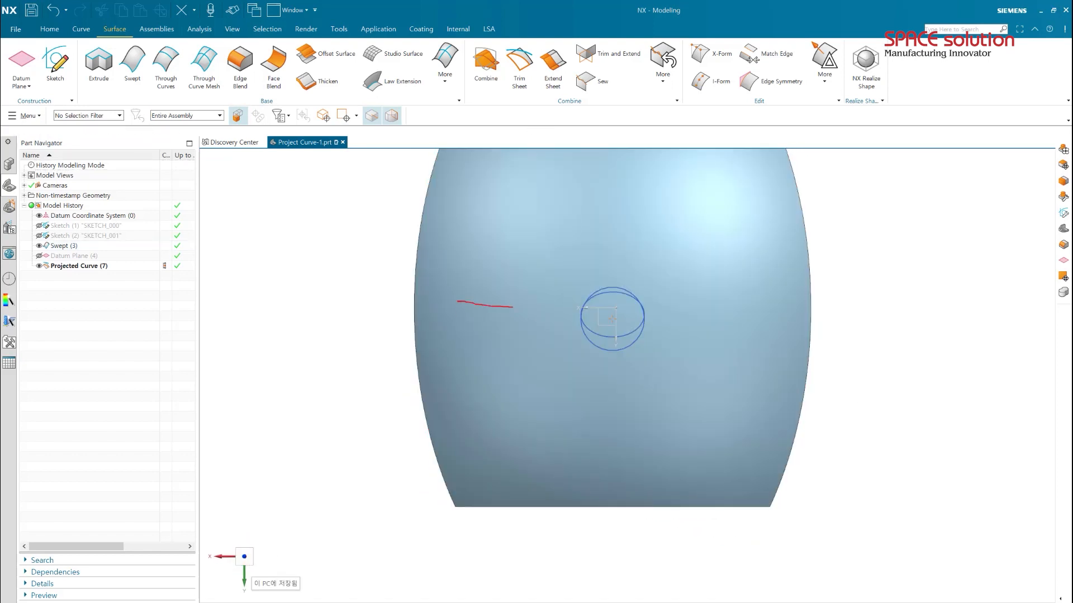
drag(592, 307, 744, 311)
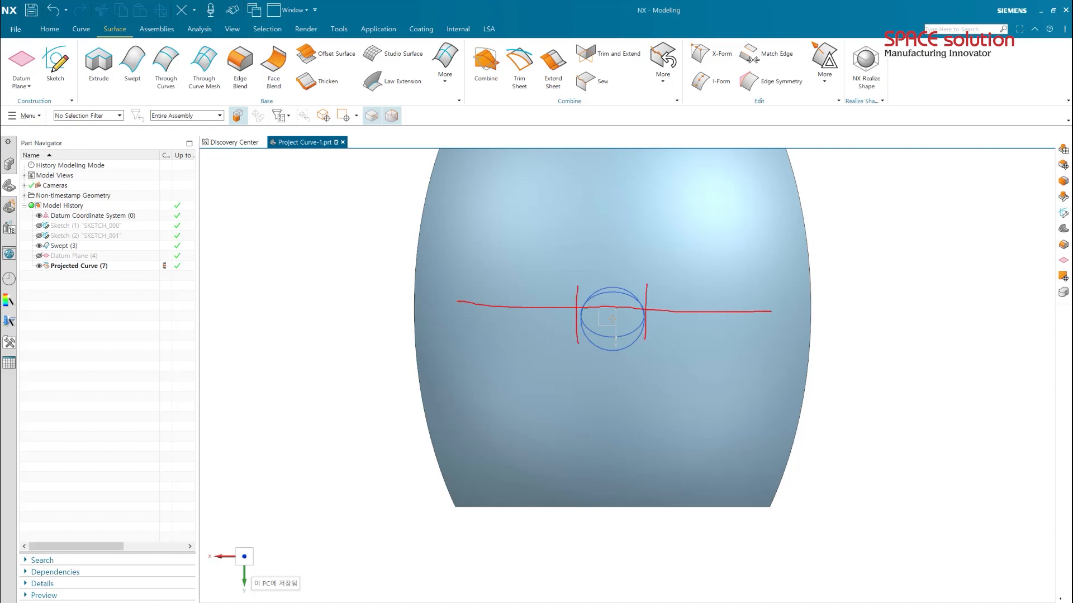
drag(573, 325, 638, 334)
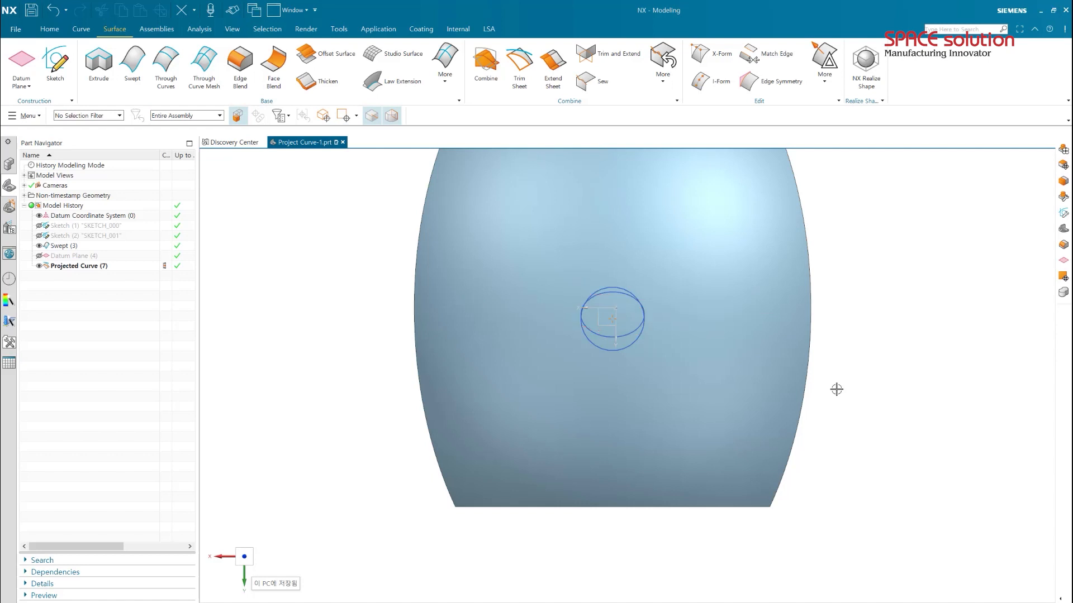
mouse_move(835, 387)
middle_down()
mouse_move(838, 300)
mouse_move(843, 313)
mouse_move(826, 330)
middle_up()
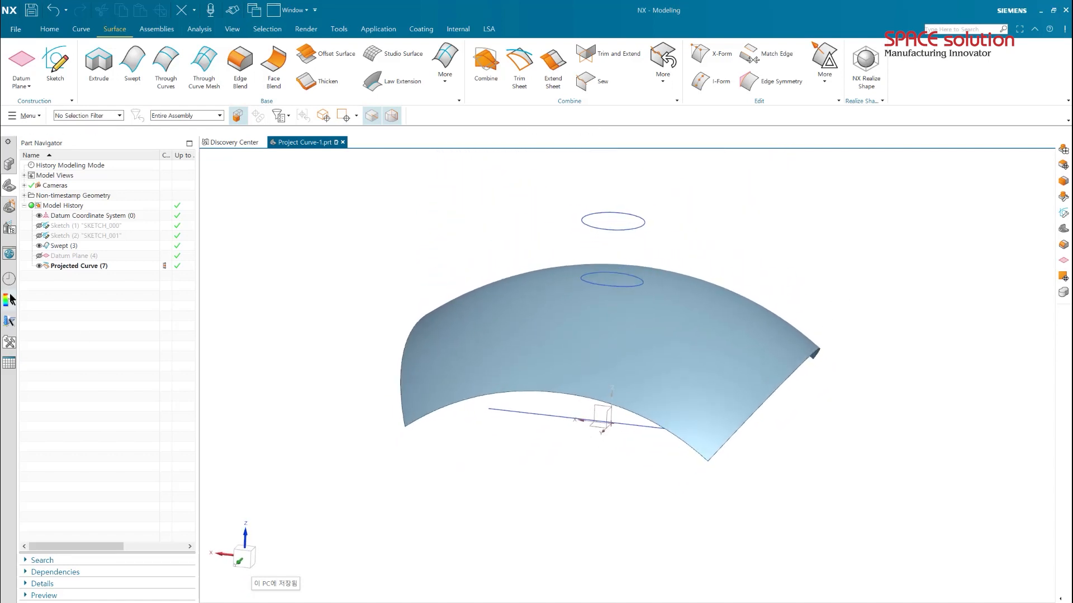
Change the projected circle's direction to Angle to Vector, with the vector pointing down along the negative Z axis.
double_click(117, 267)
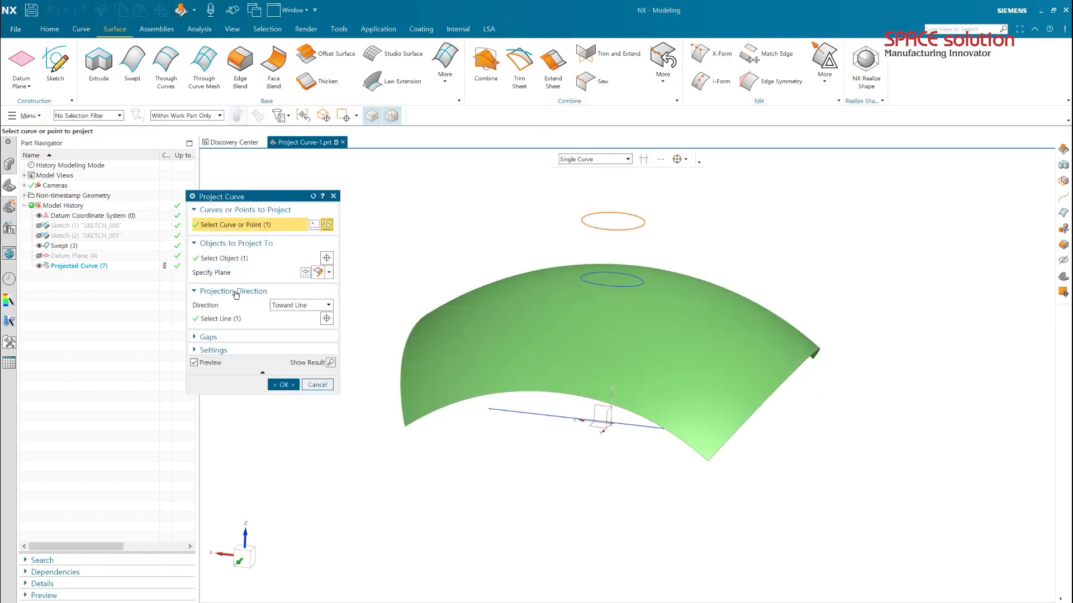
click(295, 306)
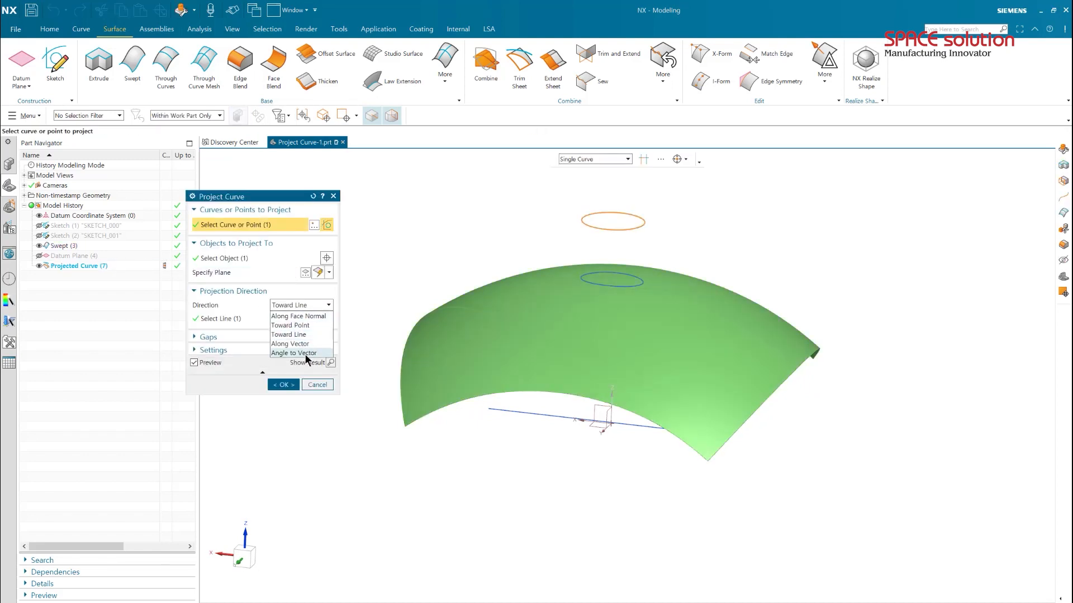
click(302, 353)
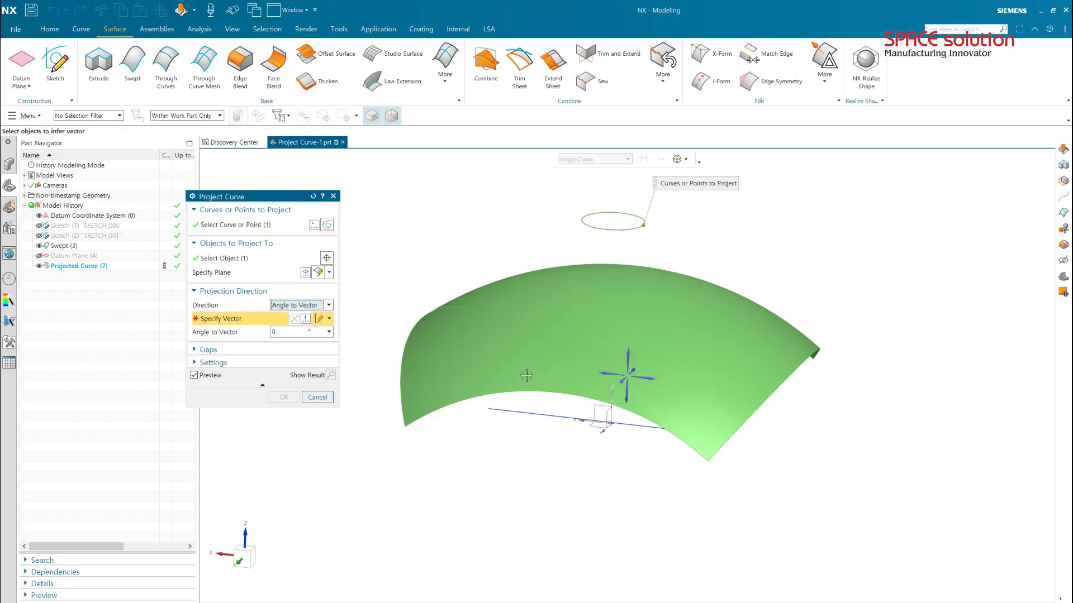
click(621, 404)
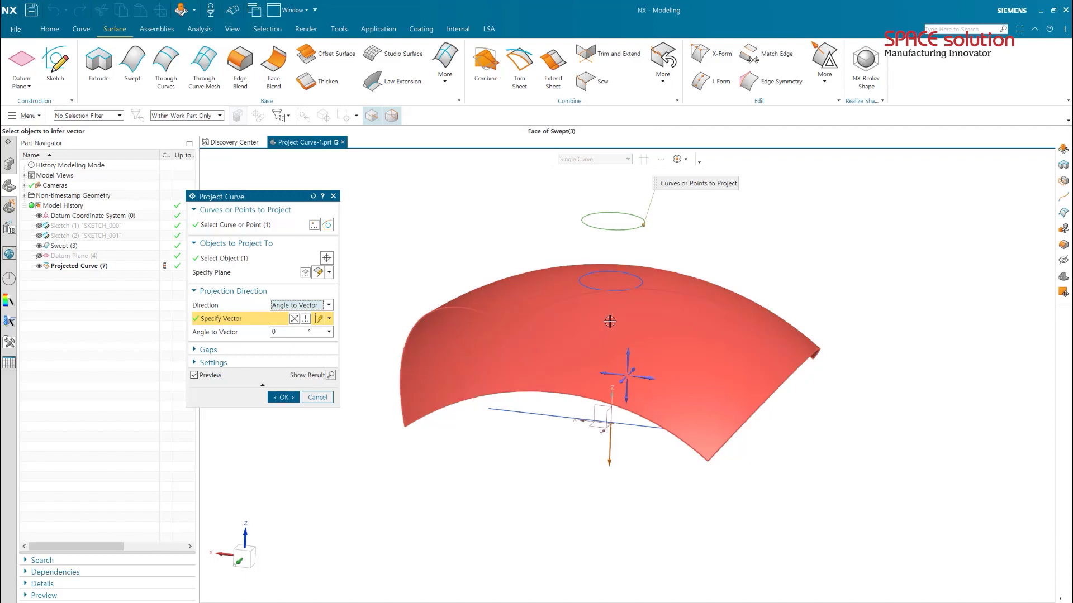
middle_drag(766, 225, 754, 270)
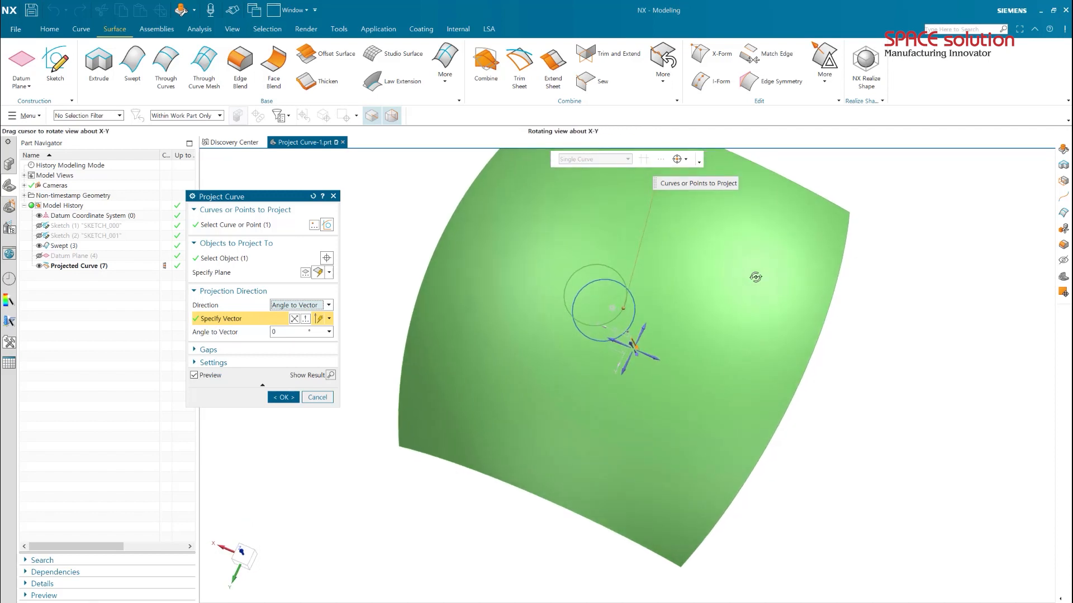
key(F8)
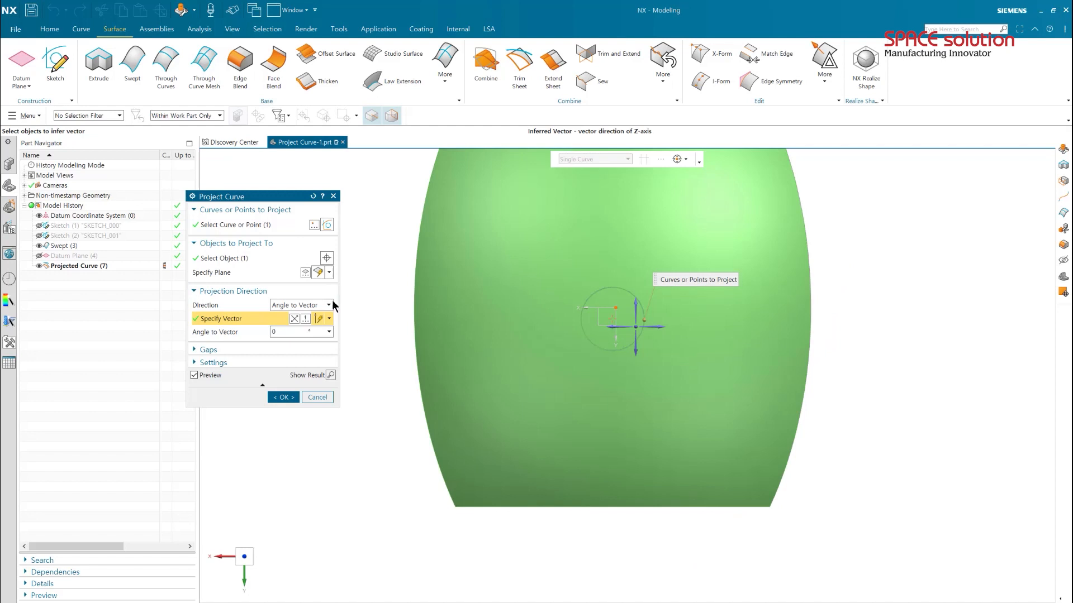
Set the projection's angle to vector to 30° and accept the edited projected curve.
double_click(287, 335)
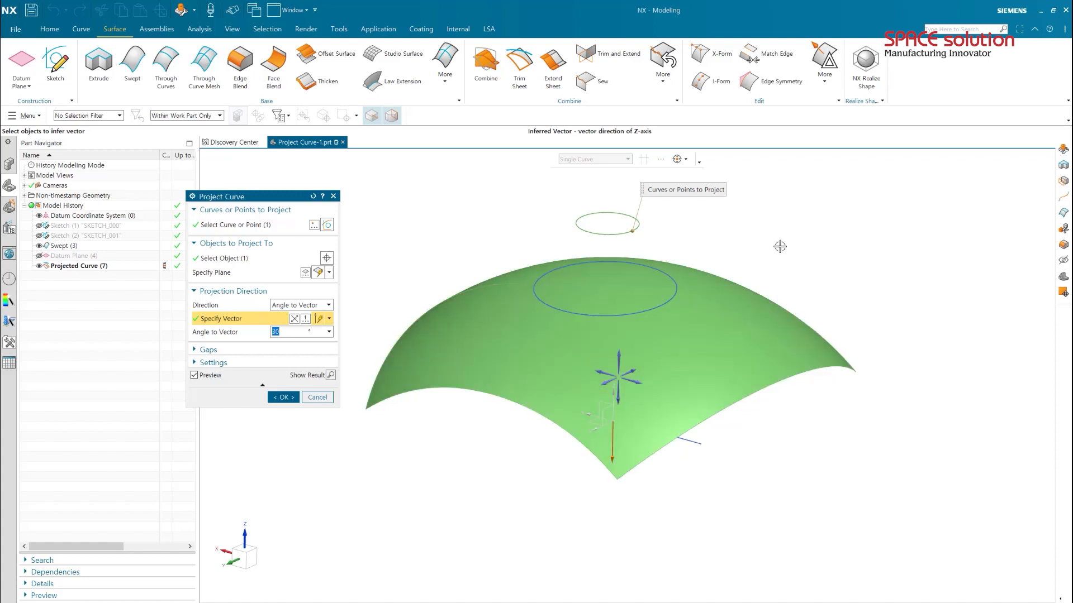
middle_drag(780, 246, 779, 210)
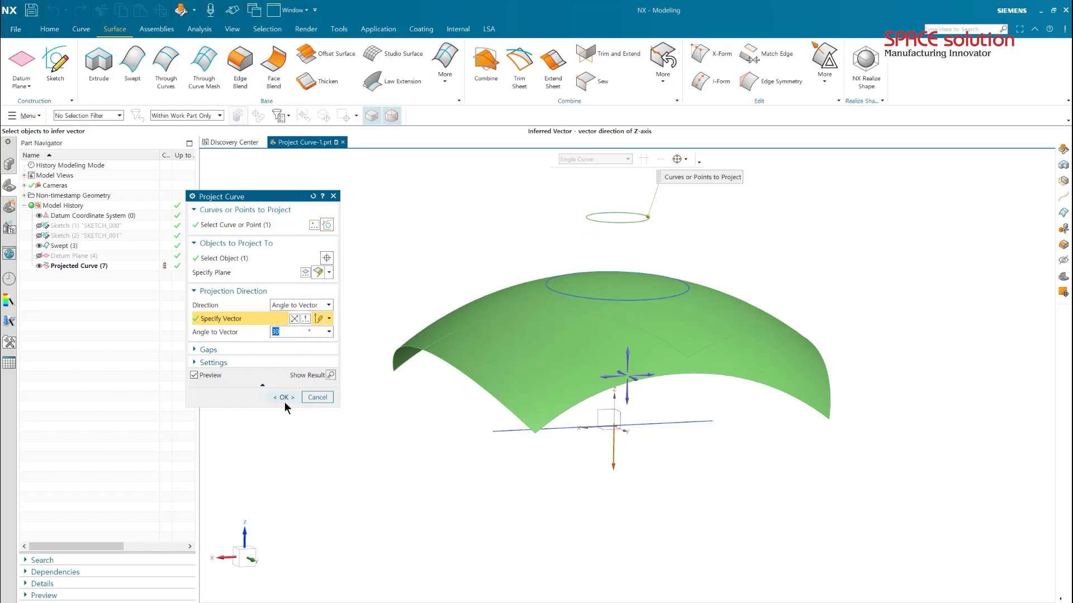
click(284, 399)
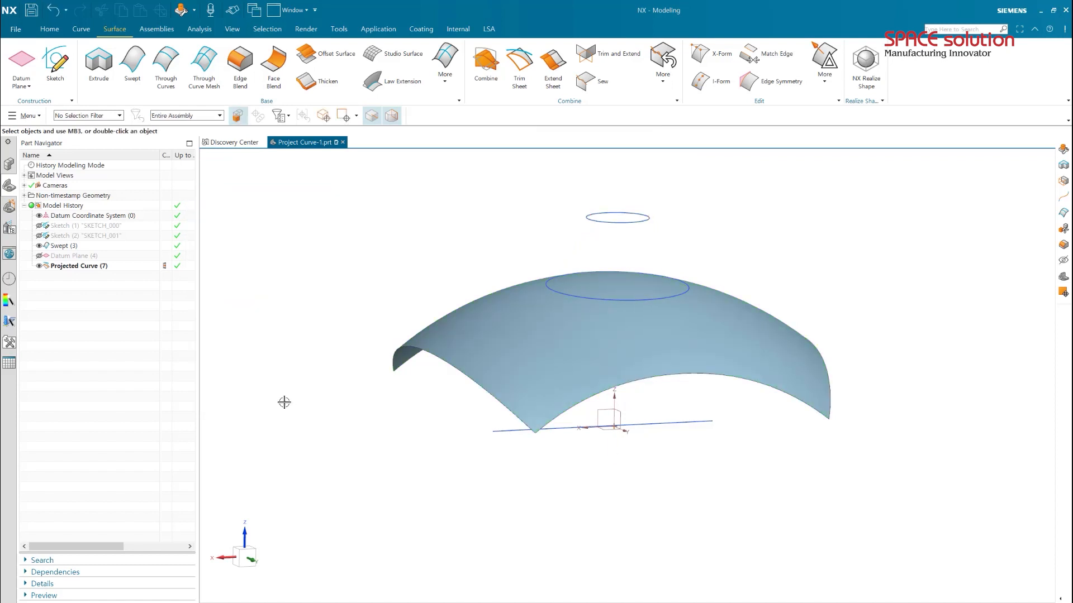
Review the direction options of the angled projected curve, leave them as they are, and delete the curve.
double_click(84, 271)
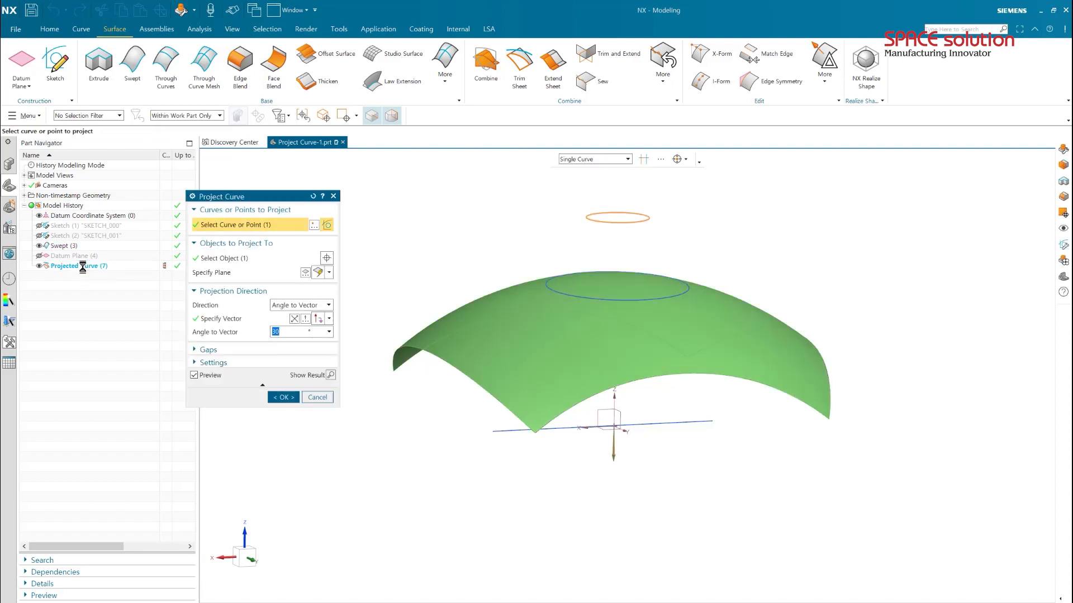
click(323, 305)
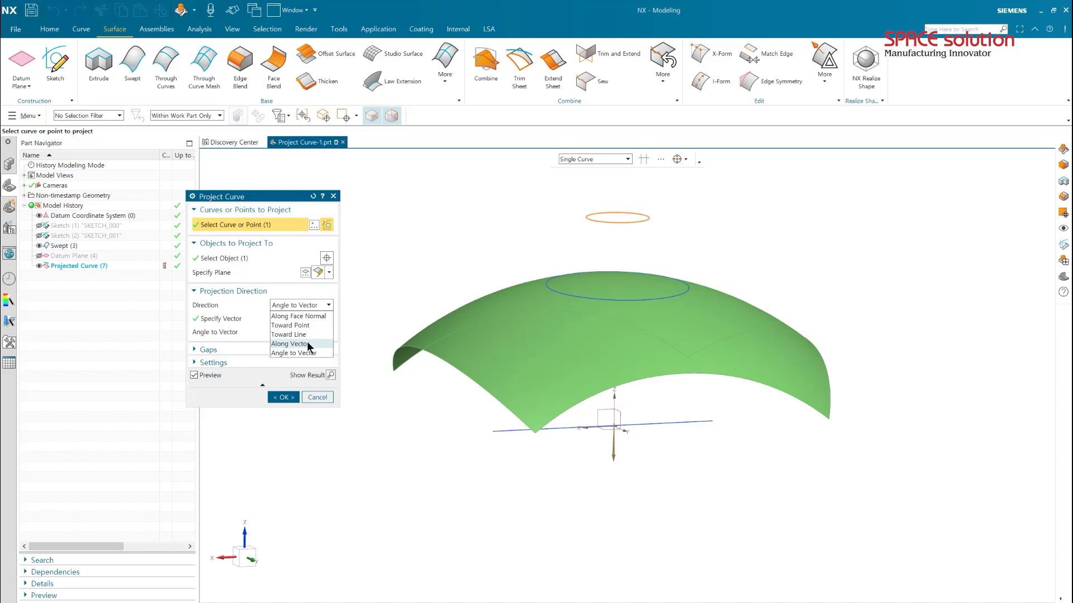
click(317, 397)
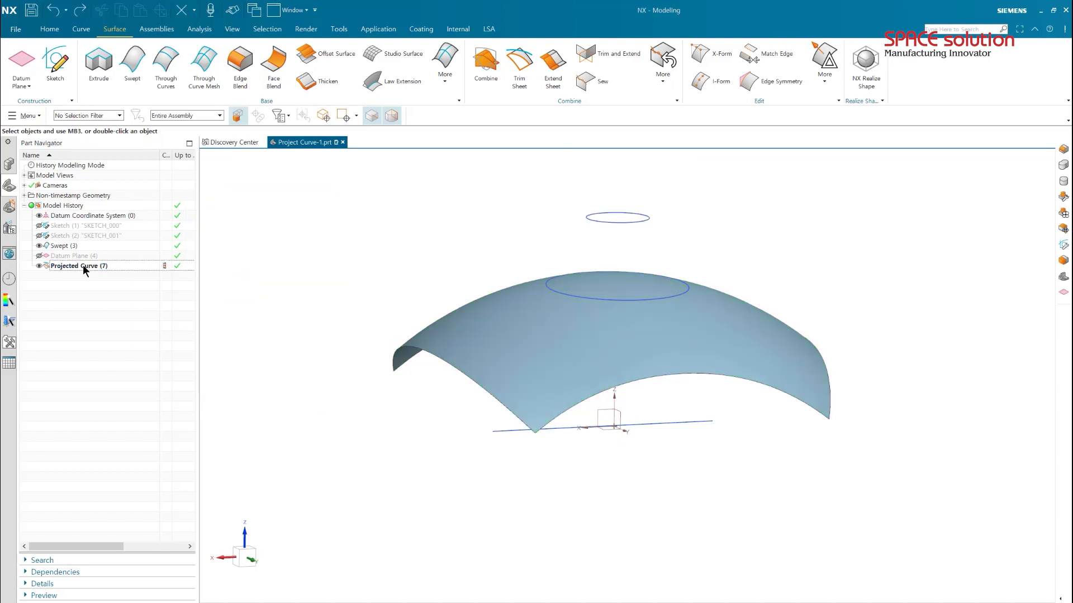
key(Delete)
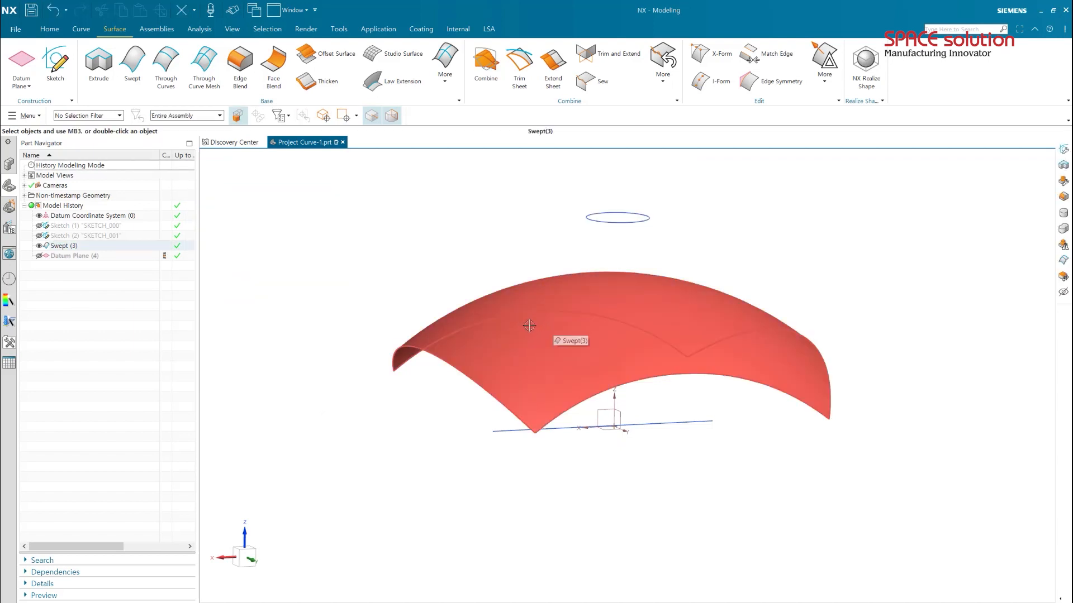
Thicken the swept surface by 5 mm toward its outer side and hide the original swept surface.
click(328, 90)
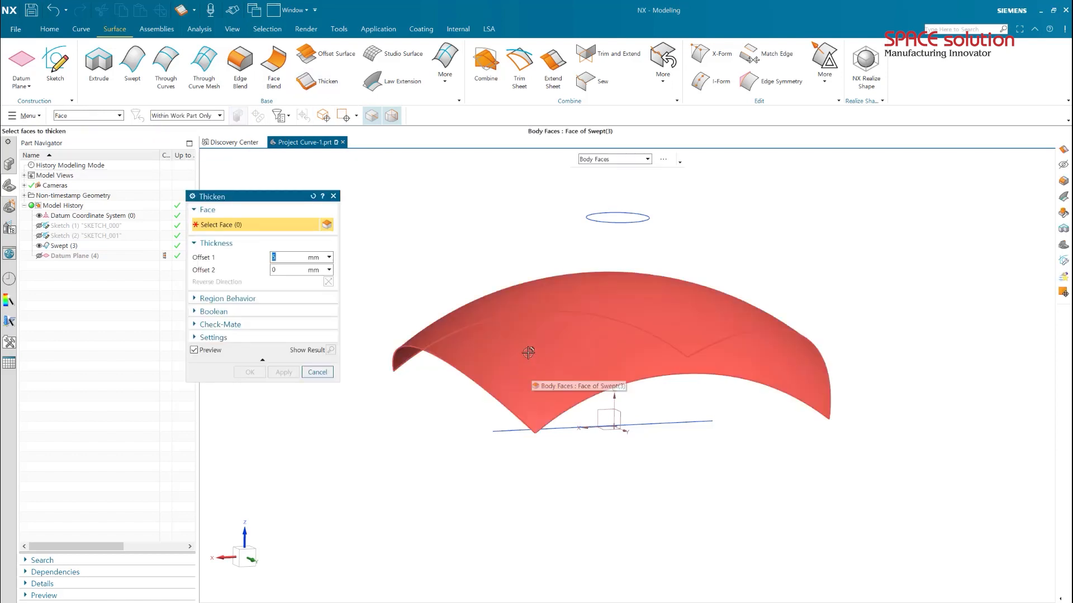
click(494, 323)
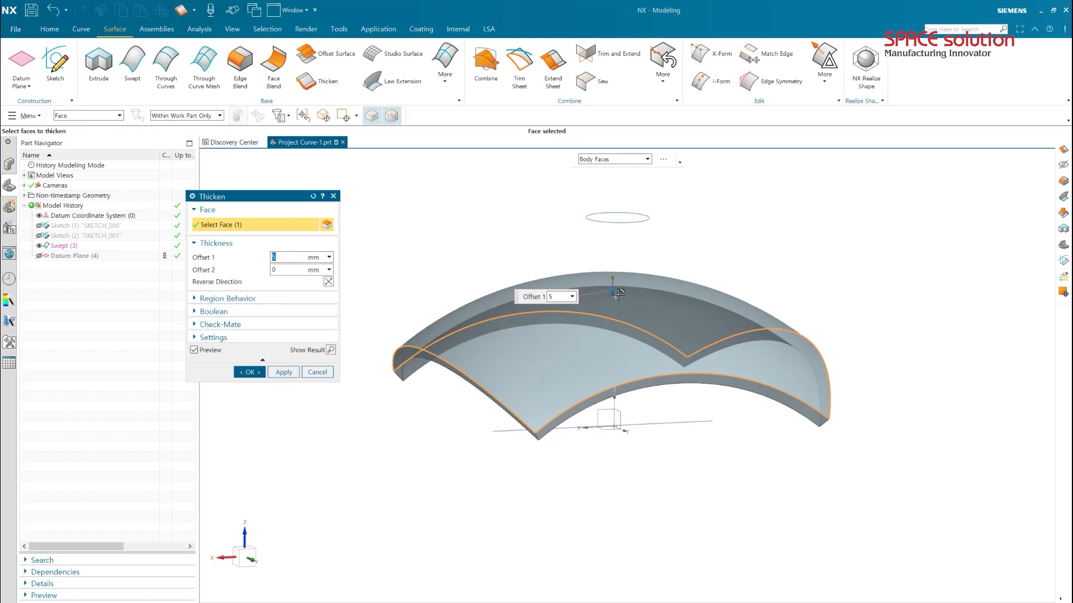
double_click(614, 294)
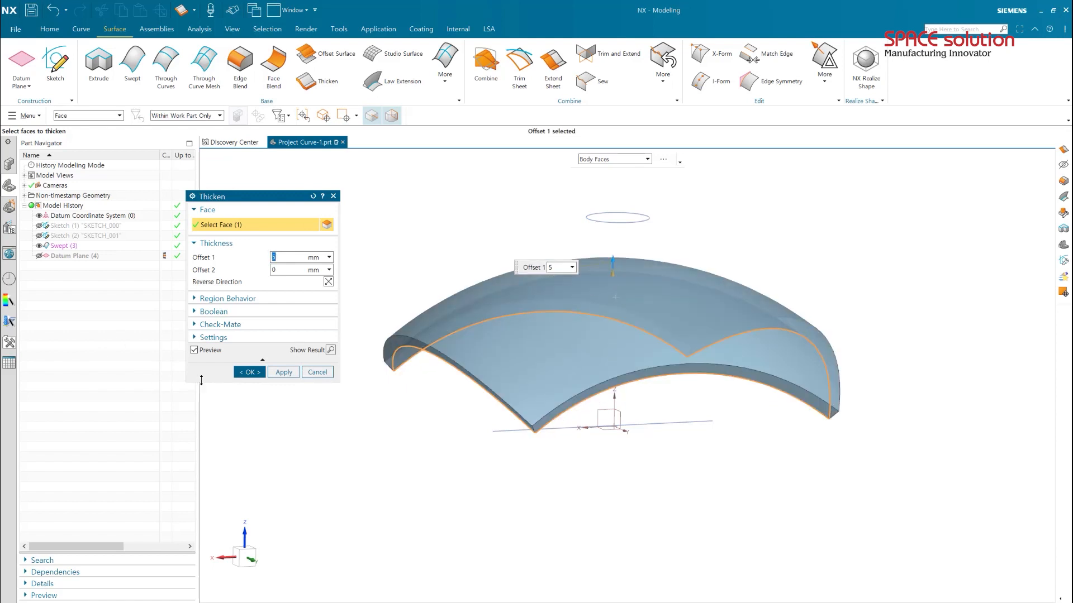
click(251, 372)
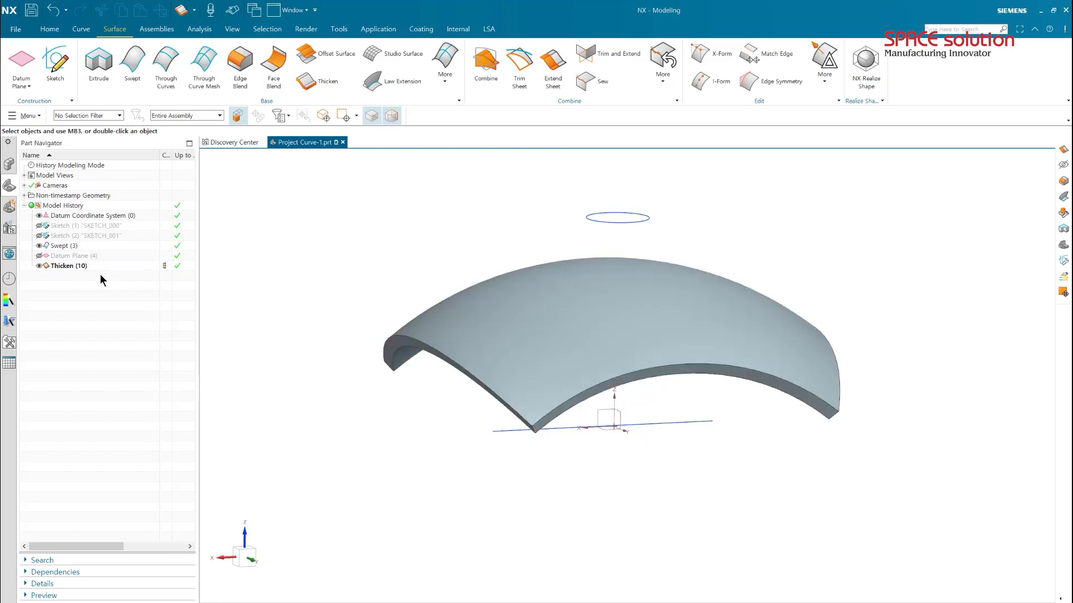
click(62, 242)
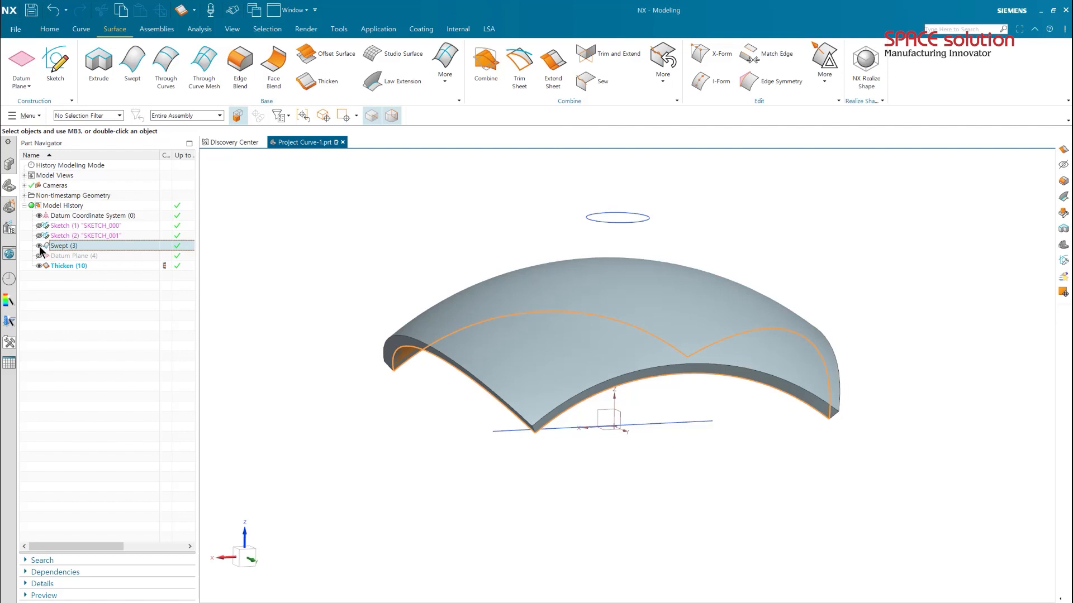
click(39, 245)
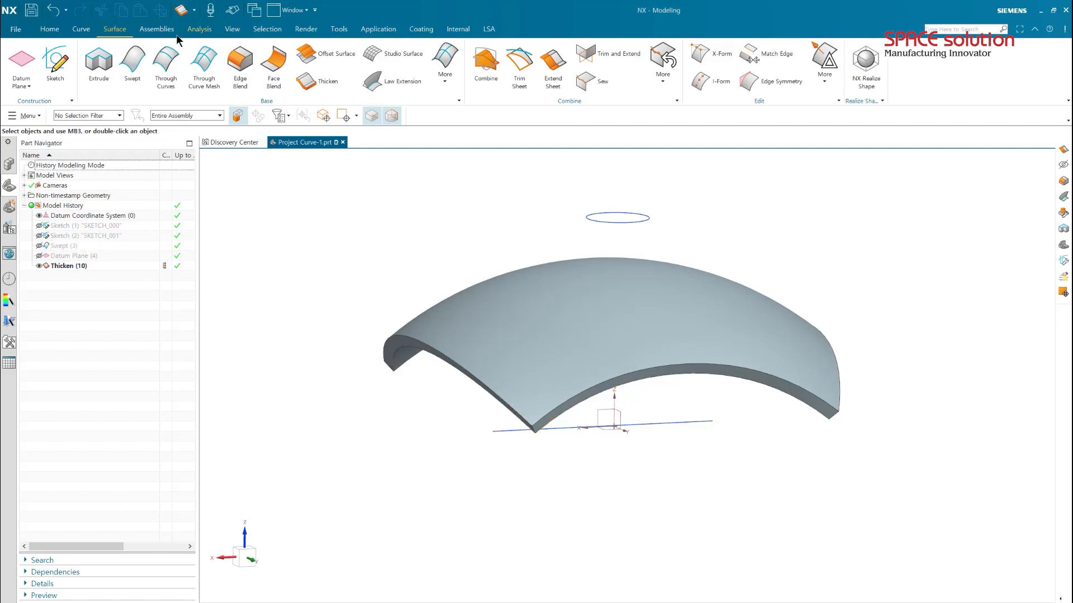
Set up a curve projection of the circle onto all faces of the thickened body with the Body Faces rule.
click(81, 29)
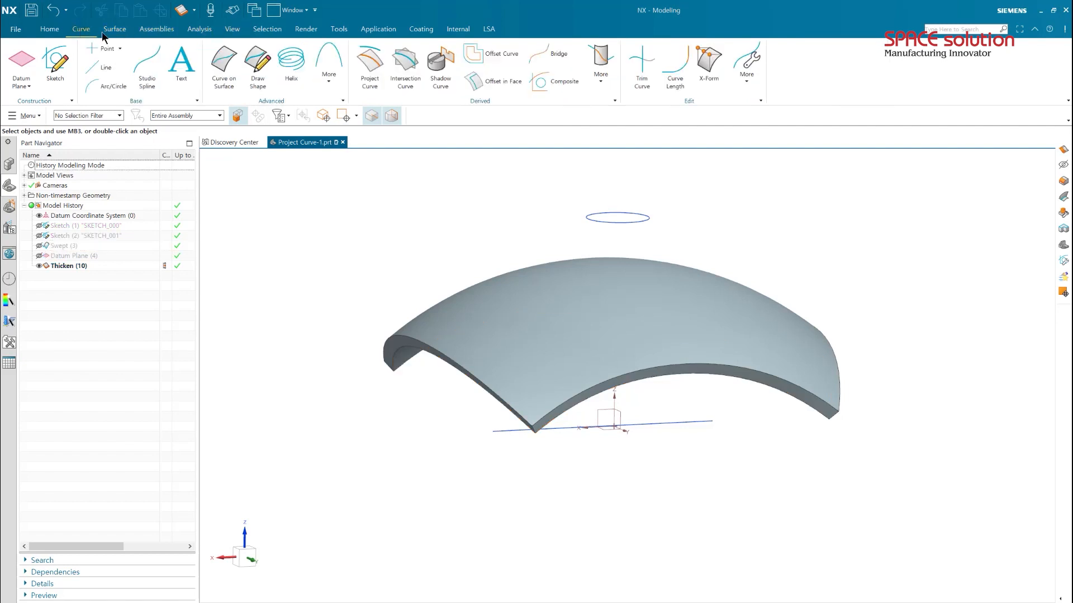
click(368, 64)
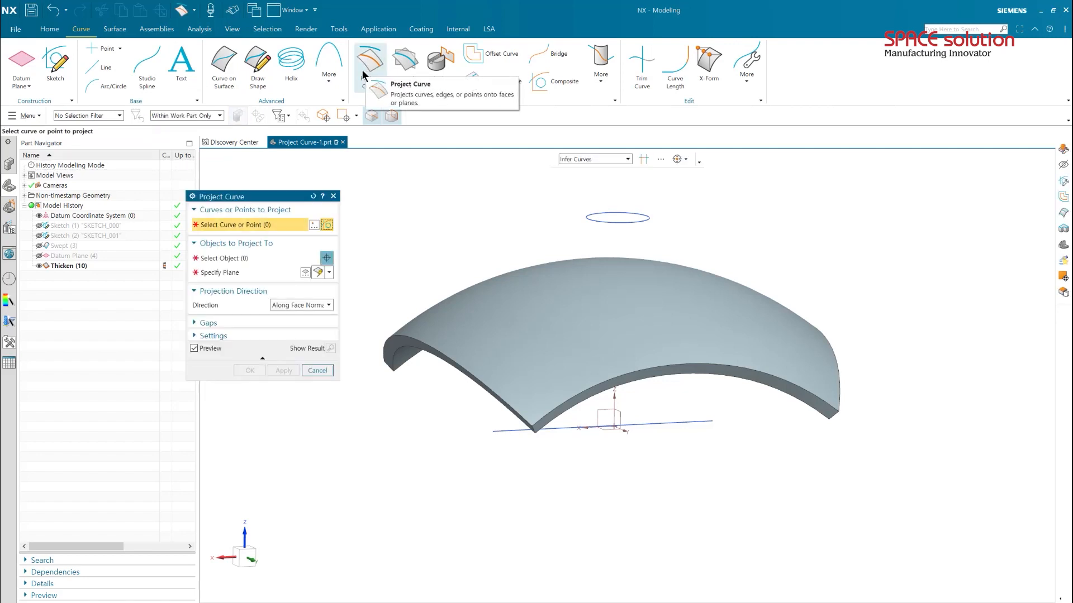
click(588, 219)
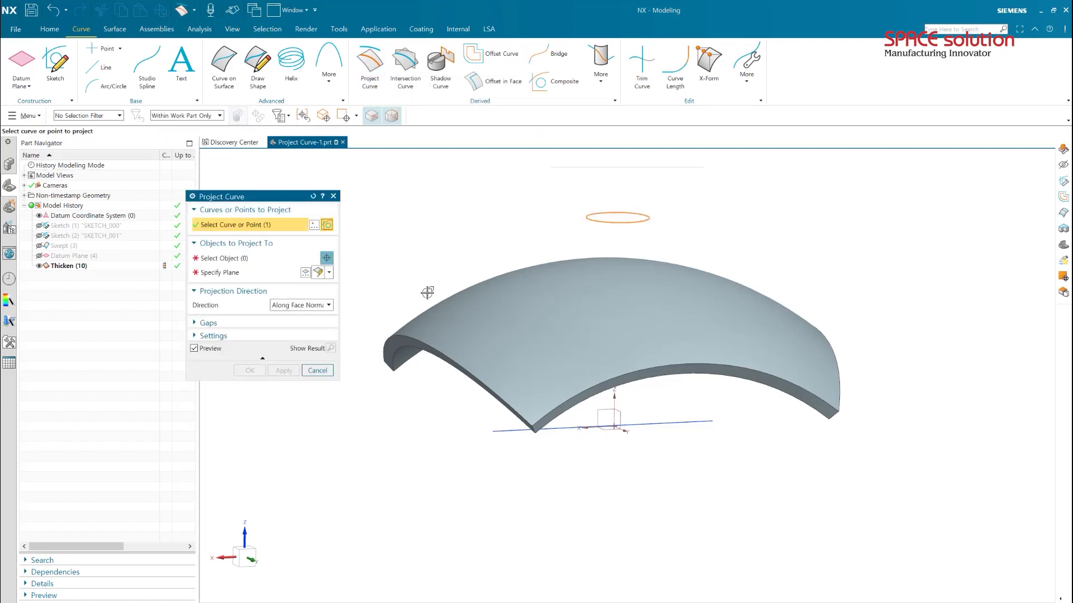
middle_click(589, 294)
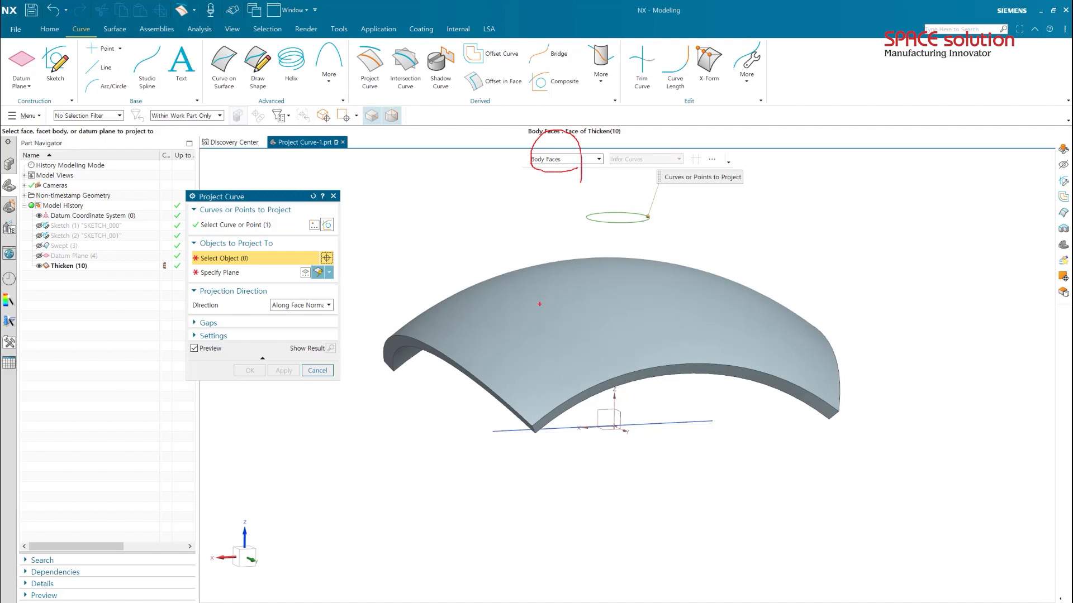
click(597, 303)
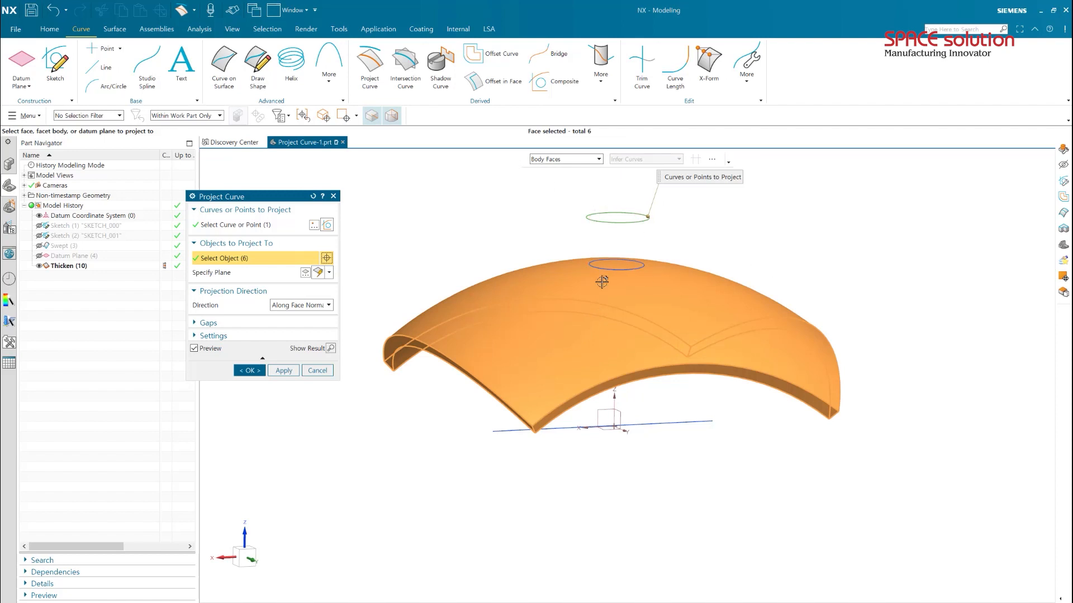
Set the projection direction to Along Vector, pointing down negative Z, and enable Project to Nearest Point along Vector.
click(295, 305)
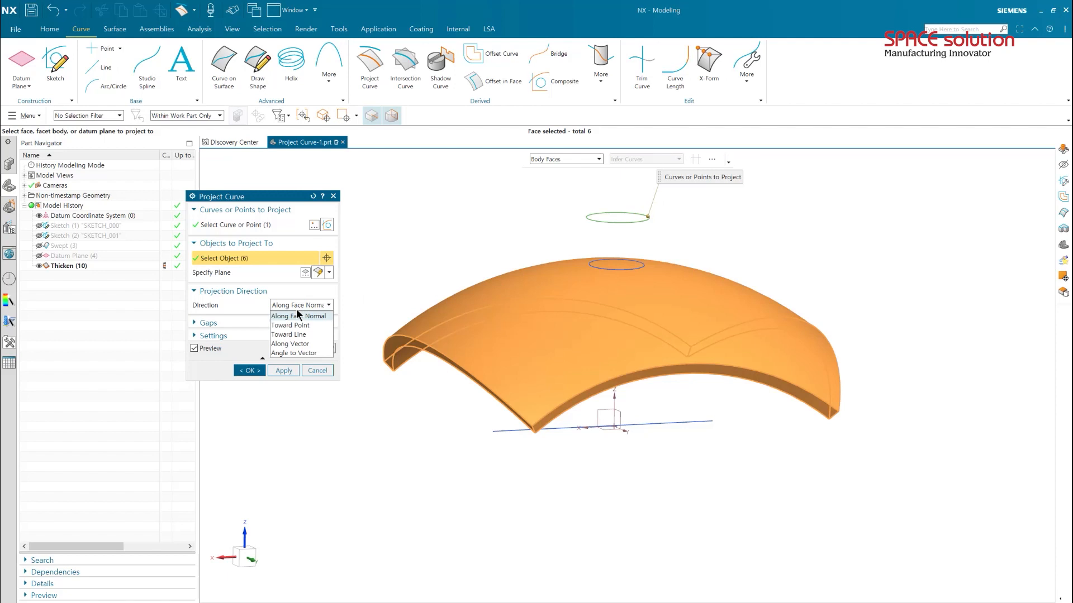
click(304, 346)
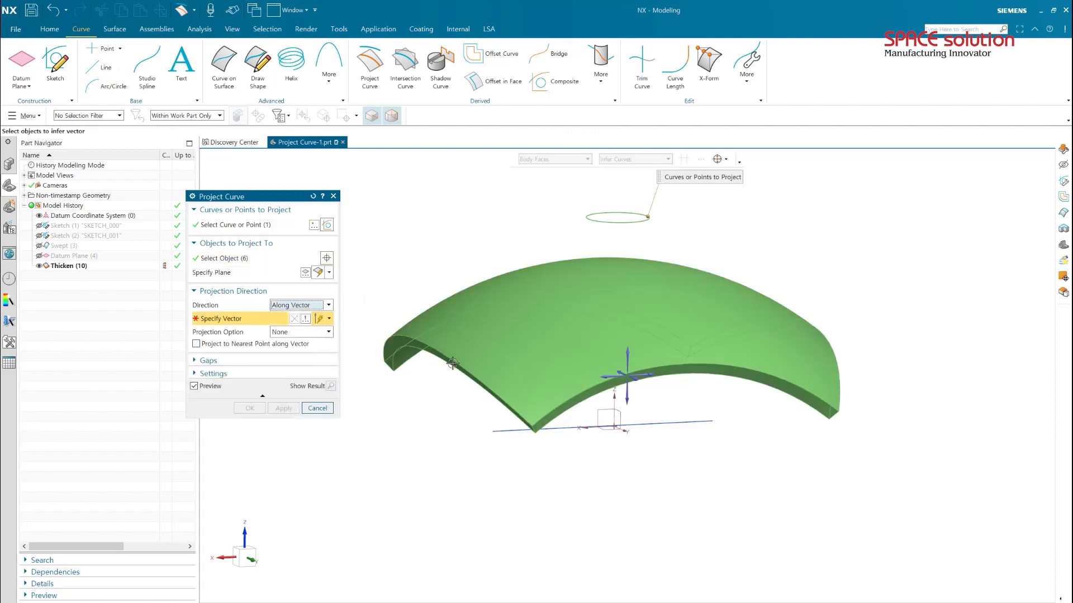
click(631, 401)
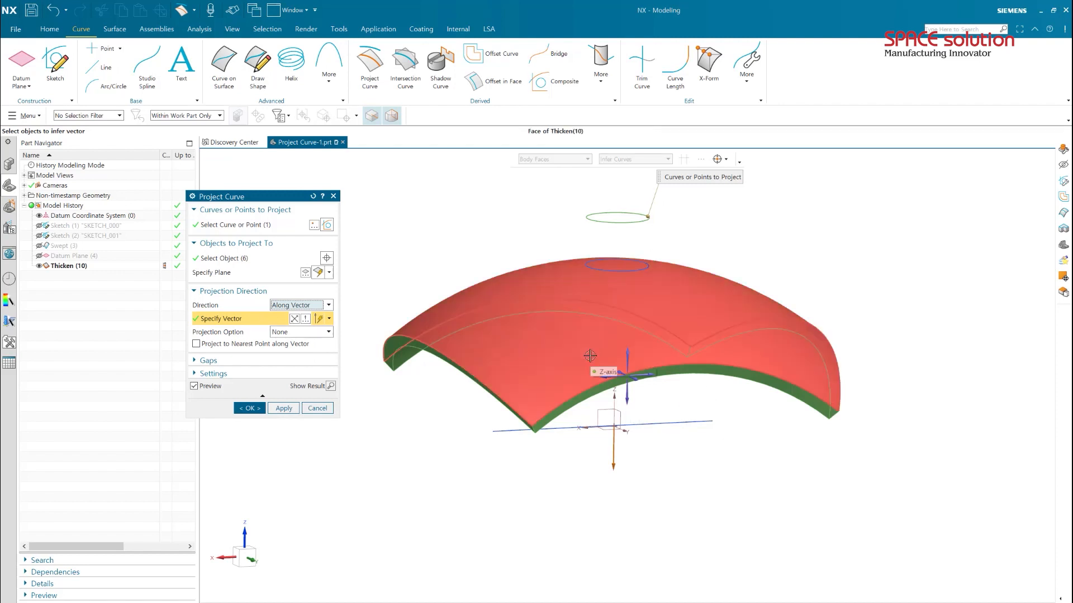
middle_drag(715, 390, 631, 341)
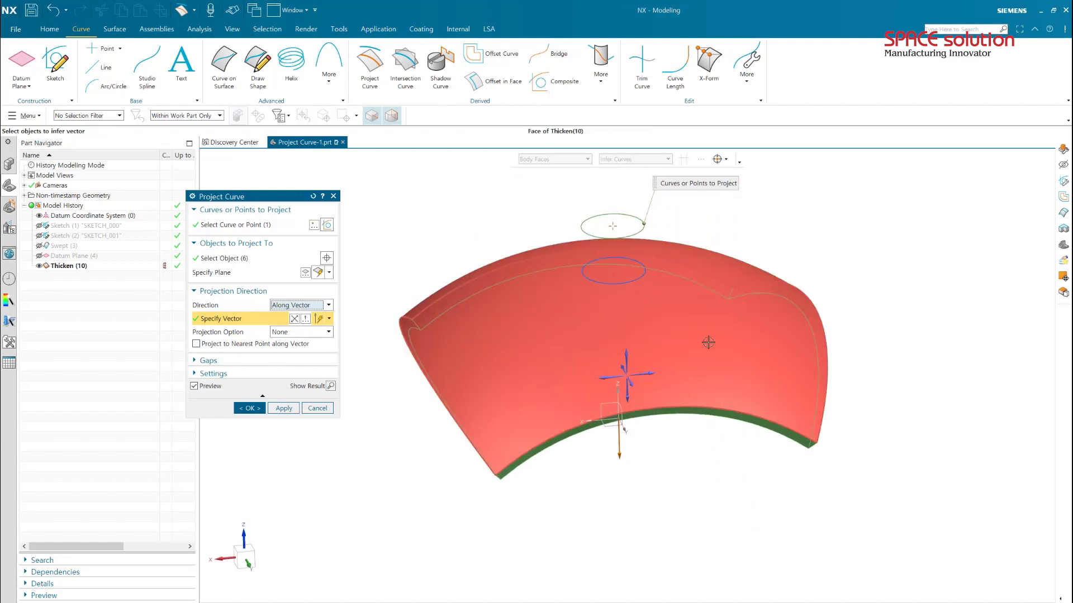
click(232, 344)
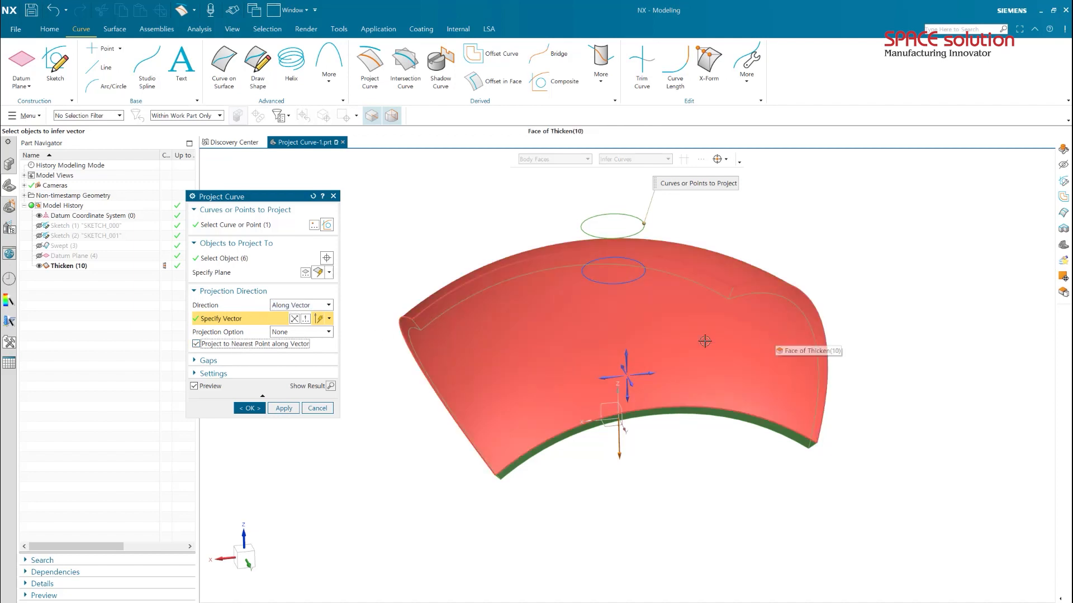
middle_drag(705, 340, 716, 280)
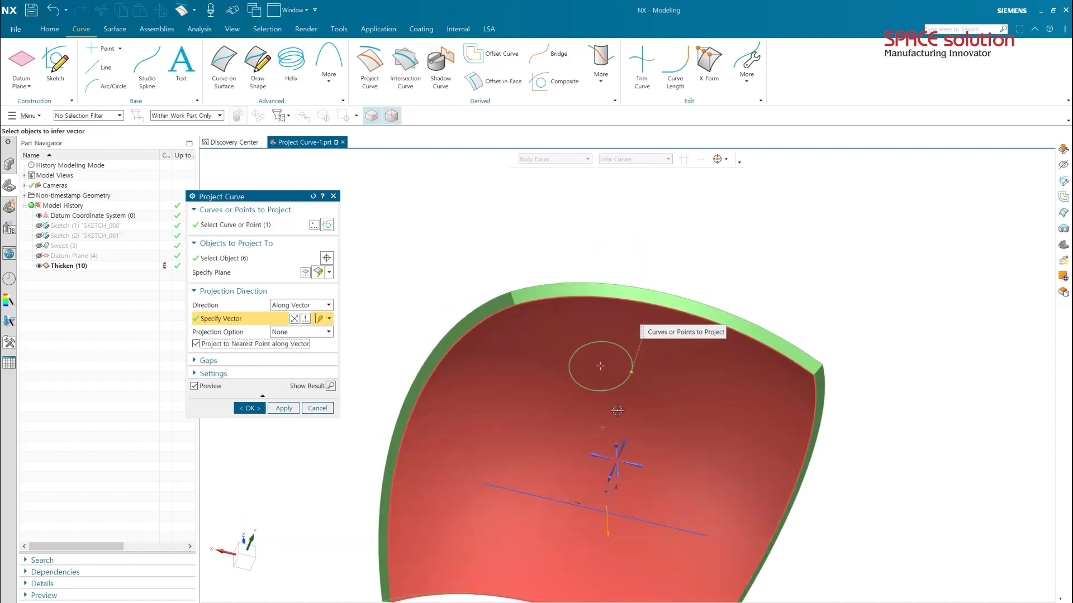
middle_drag(618, 257, 643, 354)
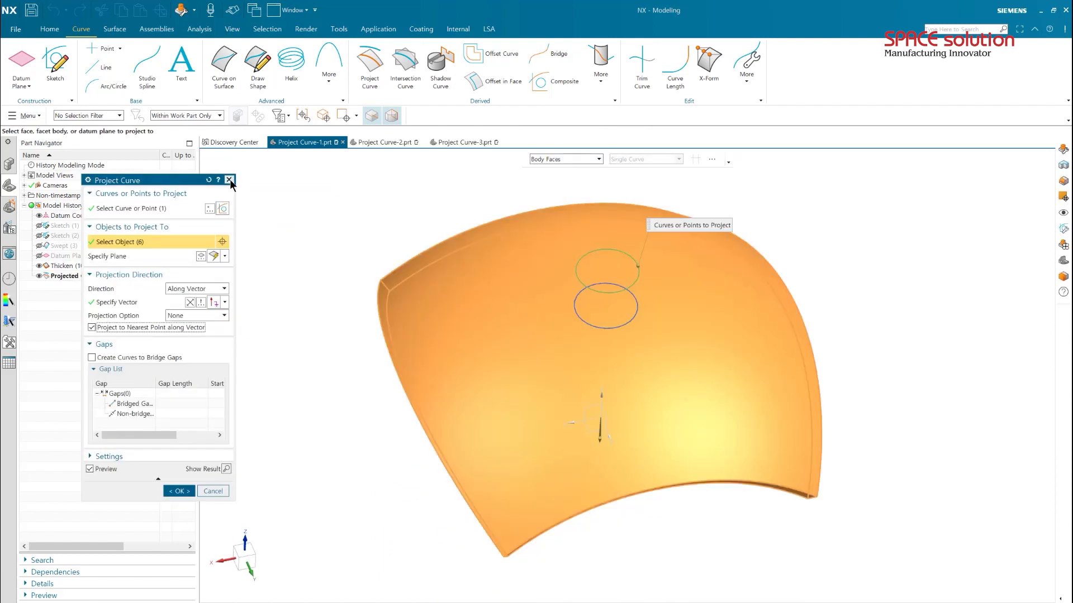
Close the projected curve's settings and delete the curve projected onto the thickened body.
click(231, 181)
click(105, 278)
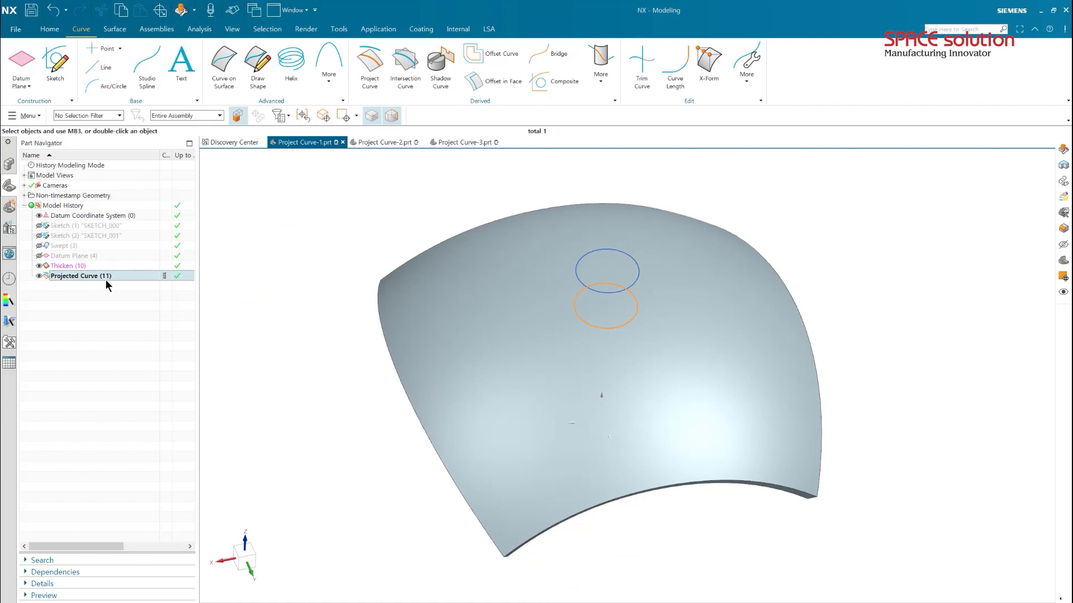
key(Delete)
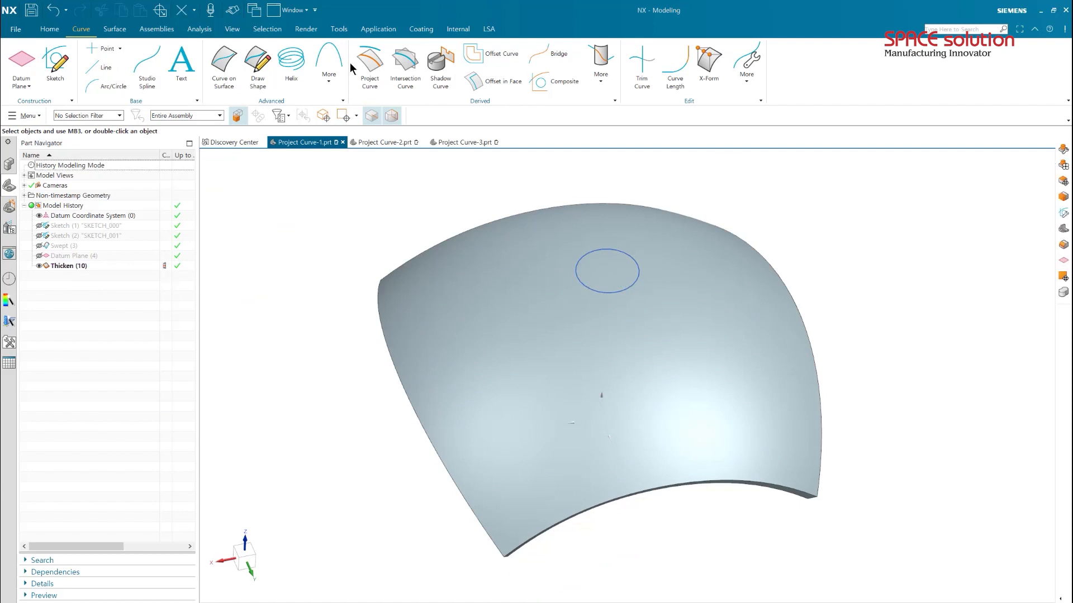
Set up a new curve projection of the circle onto only the upper face of the thickened body, using Single Face selection.
click(360, 60)
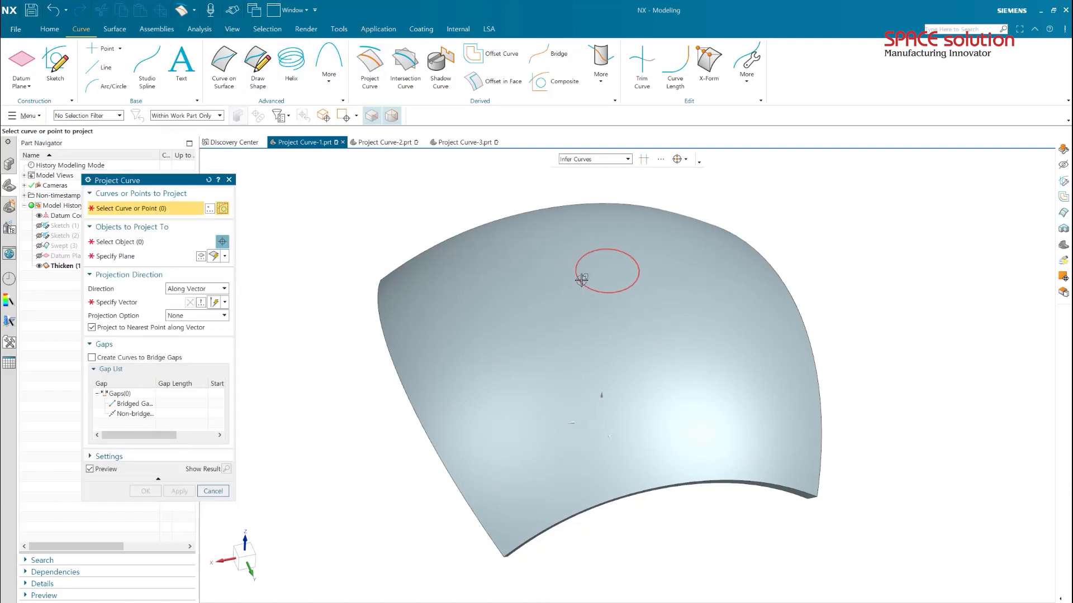
click(638, 274)
middle_click(341, 242)
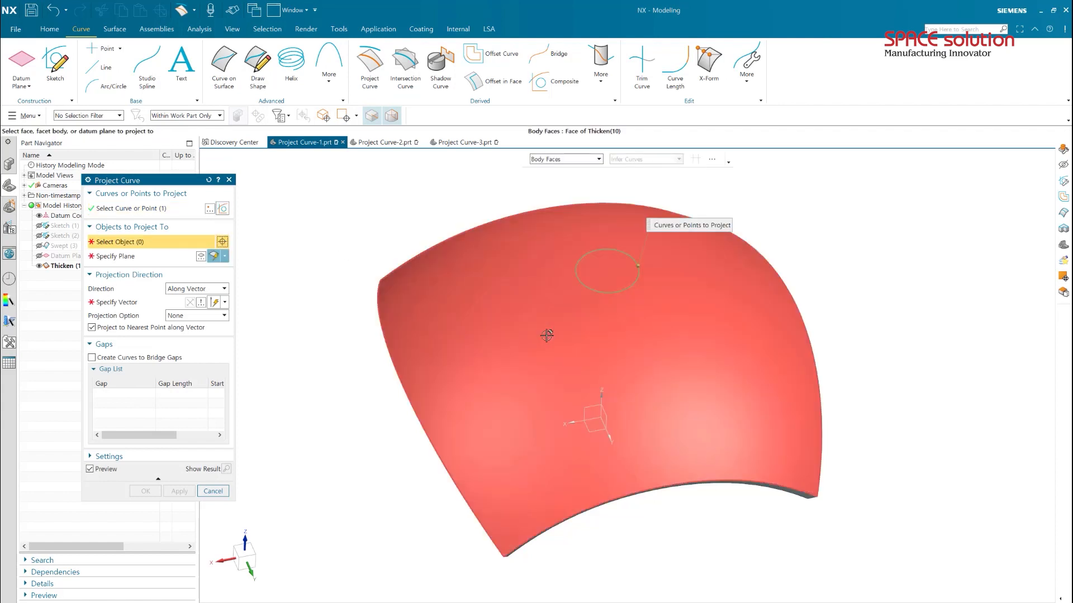
click(536, 159)
click(545, 171)
click(550, 295)
middle_drag(593, 399, 596, 371)
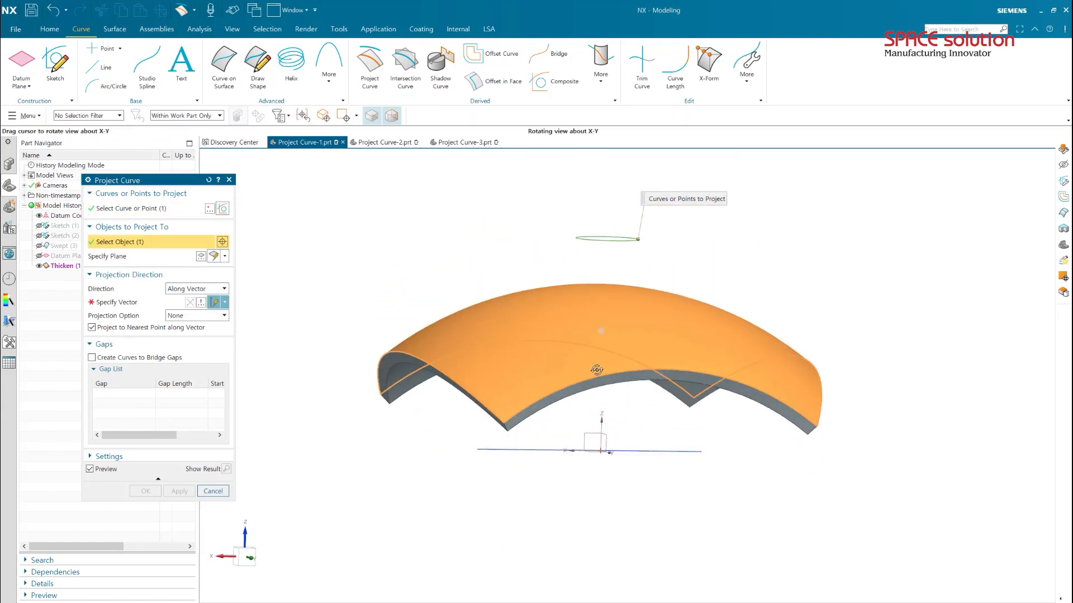
Project the circle along the negative Z vector with Project to Nearest Point along Vector disabled, and accept the curve.
click(176, 299)
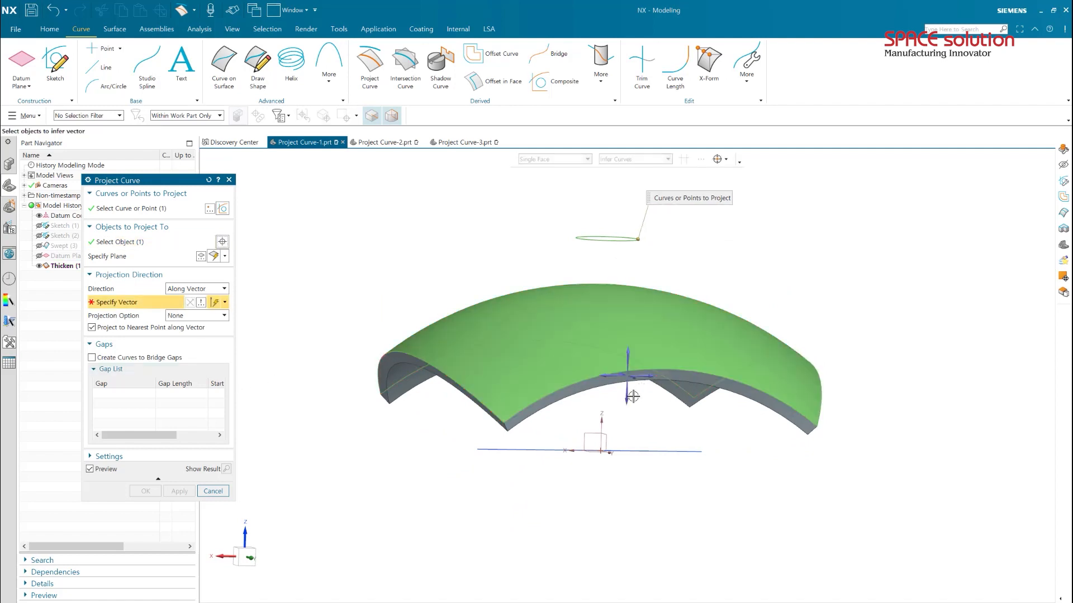
click(111, 328)
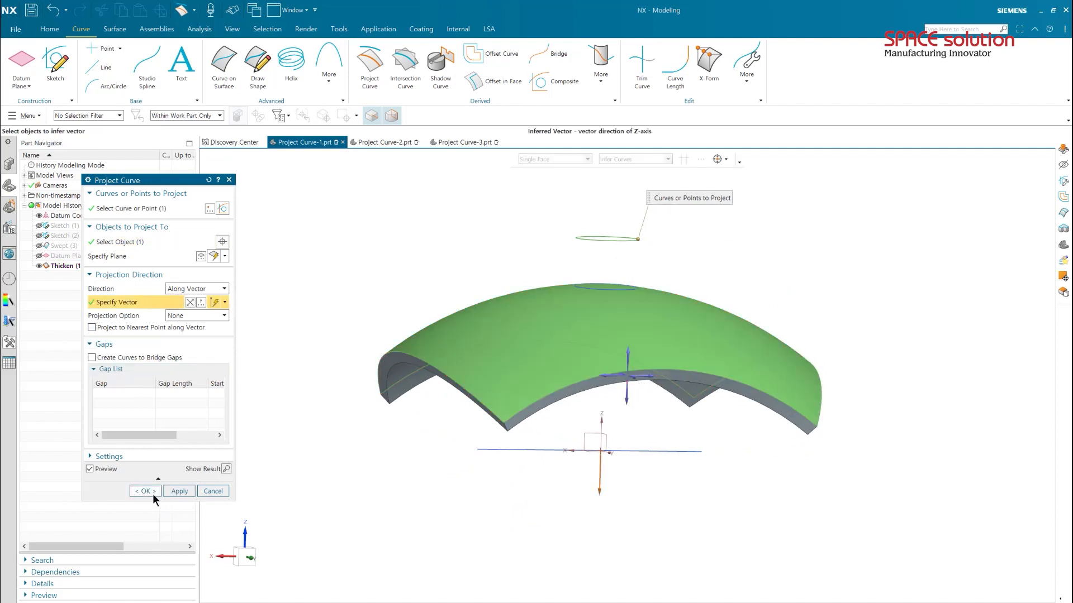
click(146, 491)
middle_drag(692, 363, 711, 400)
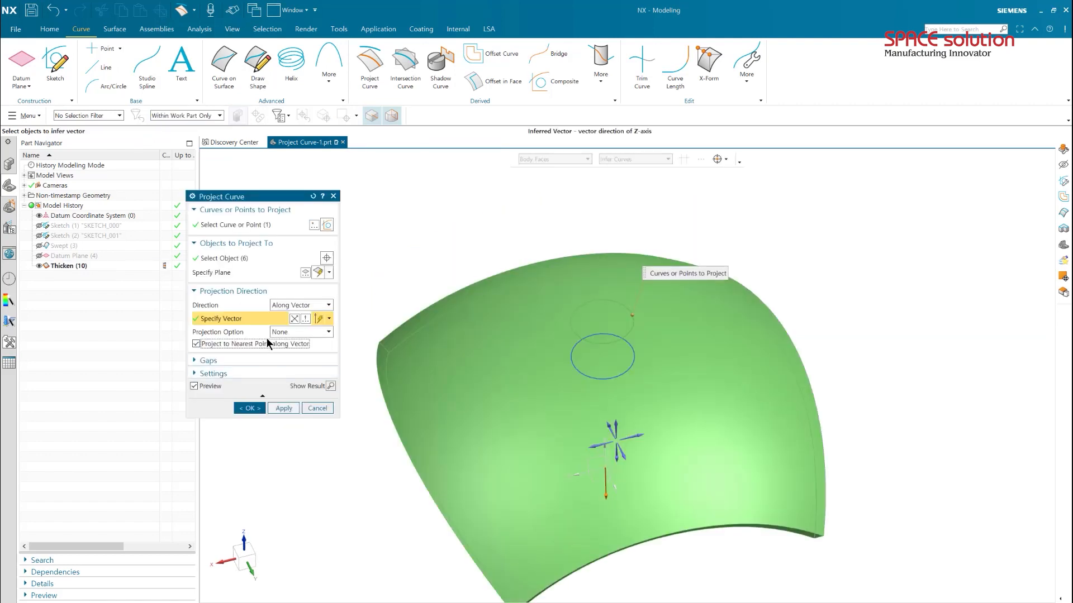
Review the available projection options, keep None with Project to Nearest Point along Vector enabled, and accept the projection.
click(309, 334)
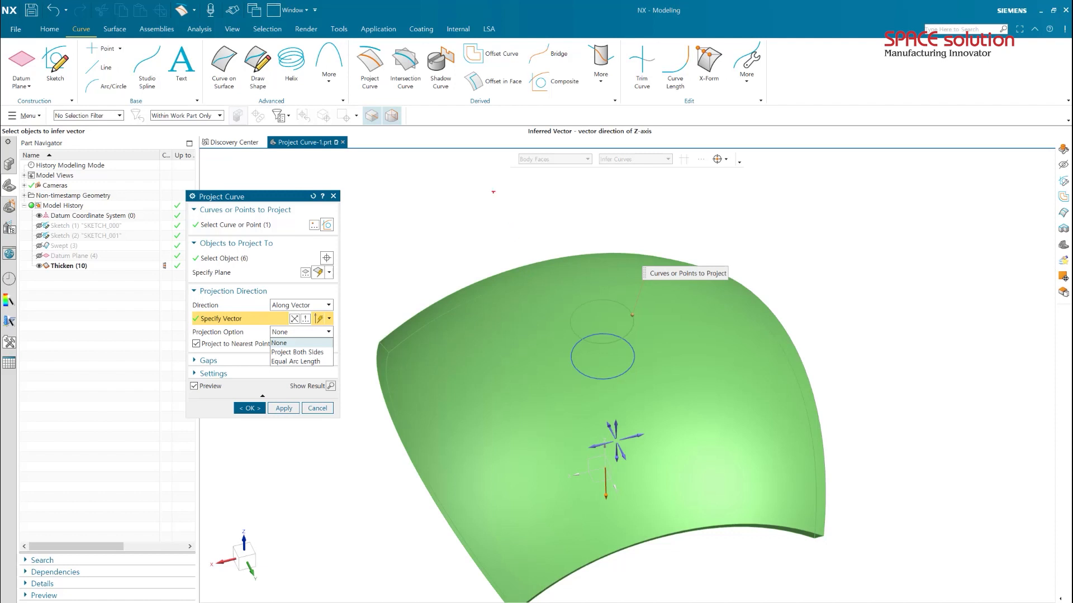
drag(492, 191, 511, 305)
drag(454, 218, 459, 248)
mouse_move(542, 214)
mouse_down()
mouse_move(587, 249)
mouse_move(555, 218)
mouse_up()
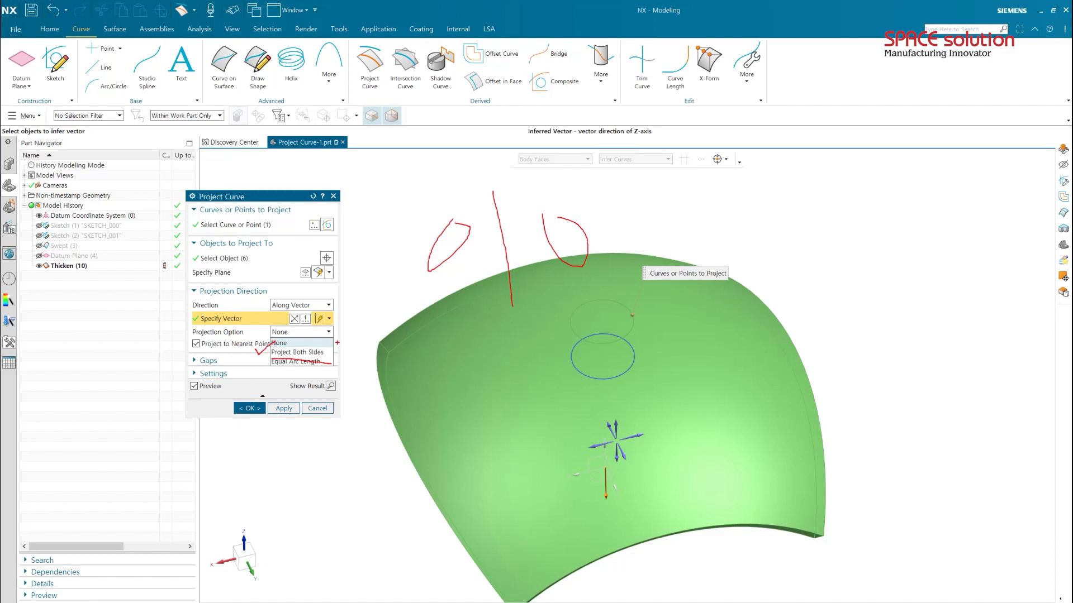
key(Escape)
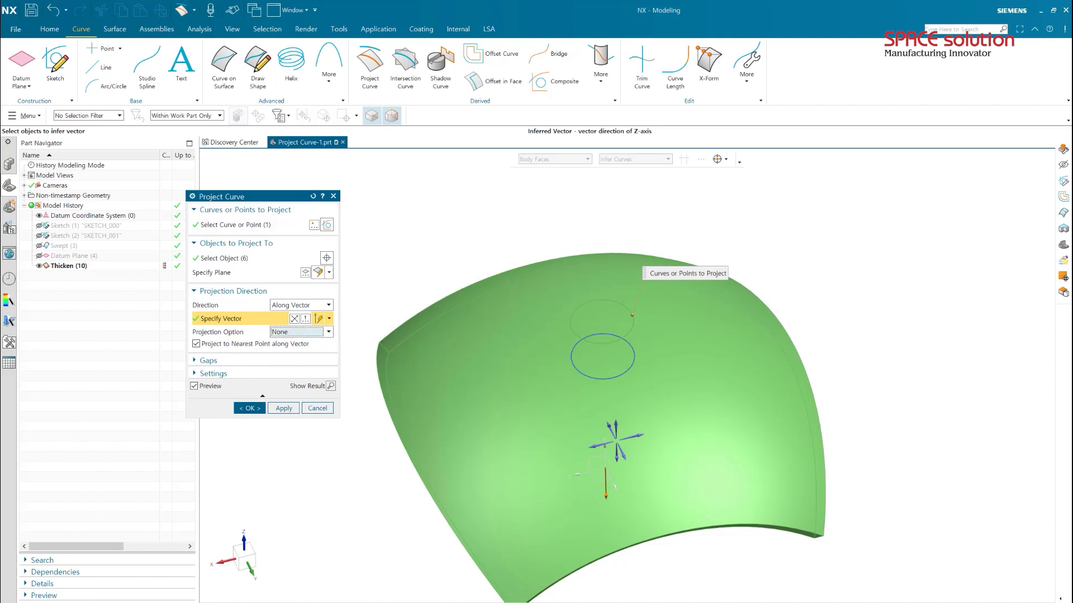
click(248, 407)
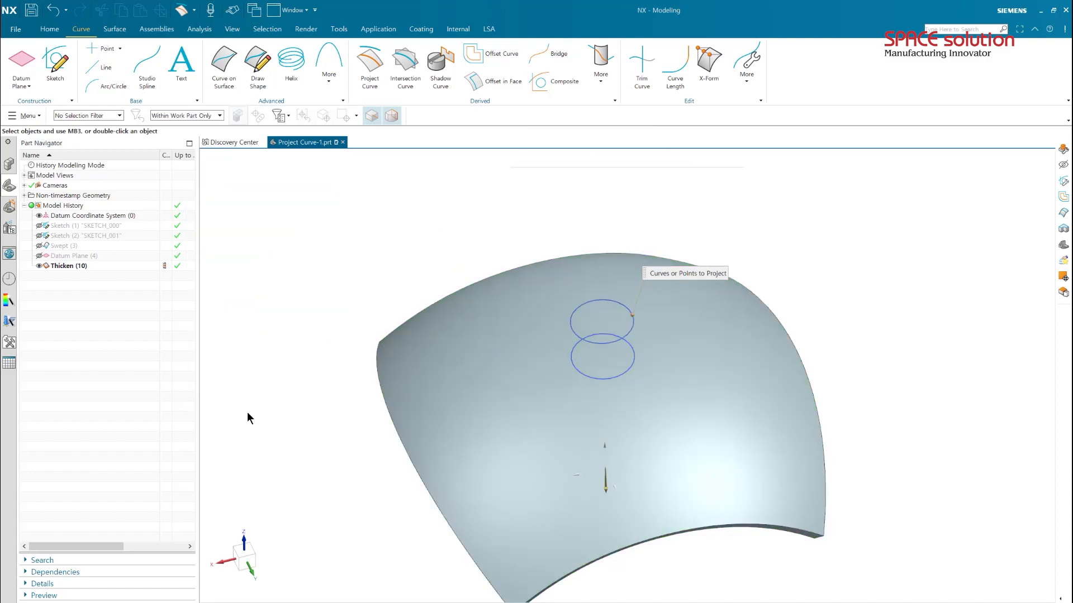
Open the part file Project Curve-2.prt from the 10_Curve folder.
click(25, 30)
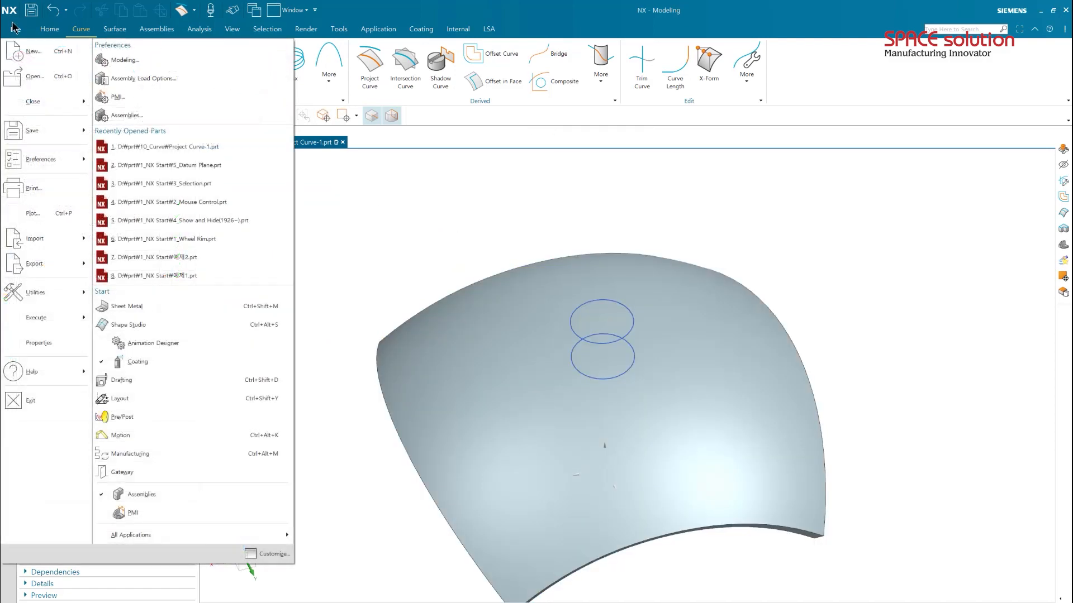
click(25, 76)
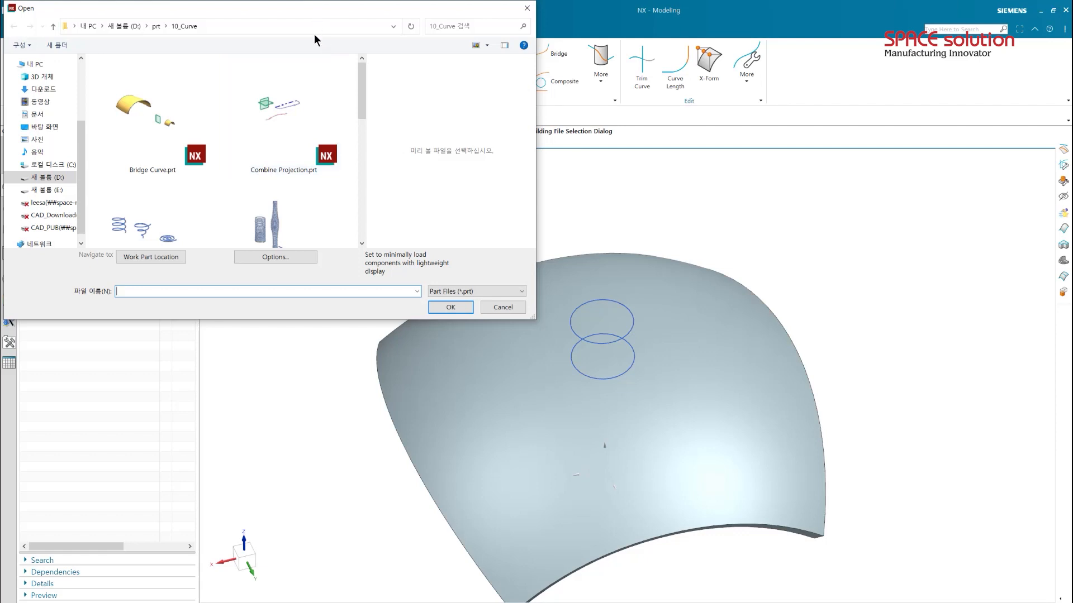
scroll(297, 148, down, 5)
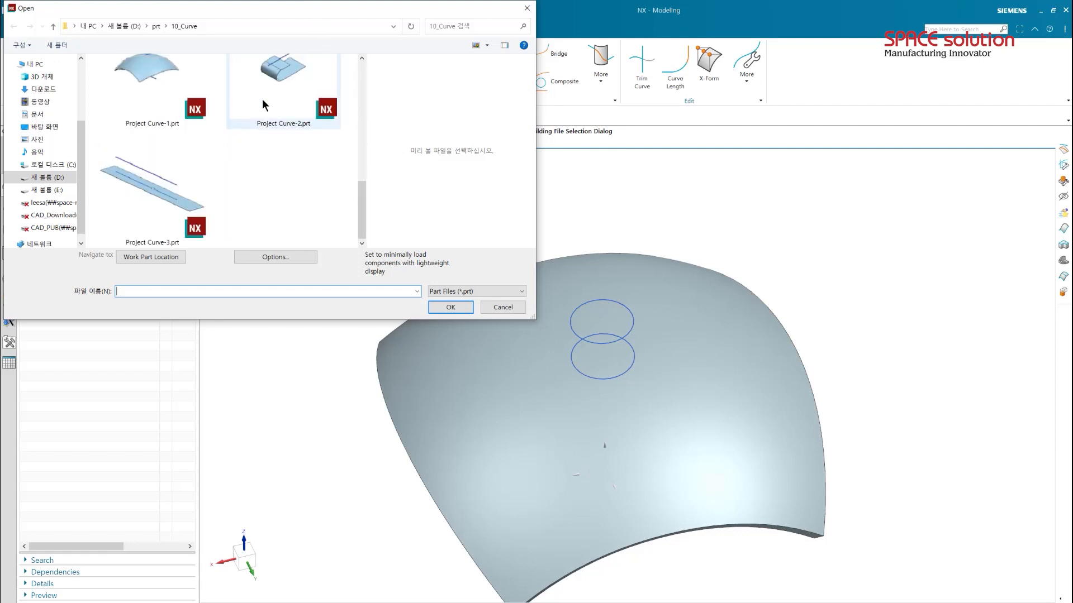
double_click(265, 105)
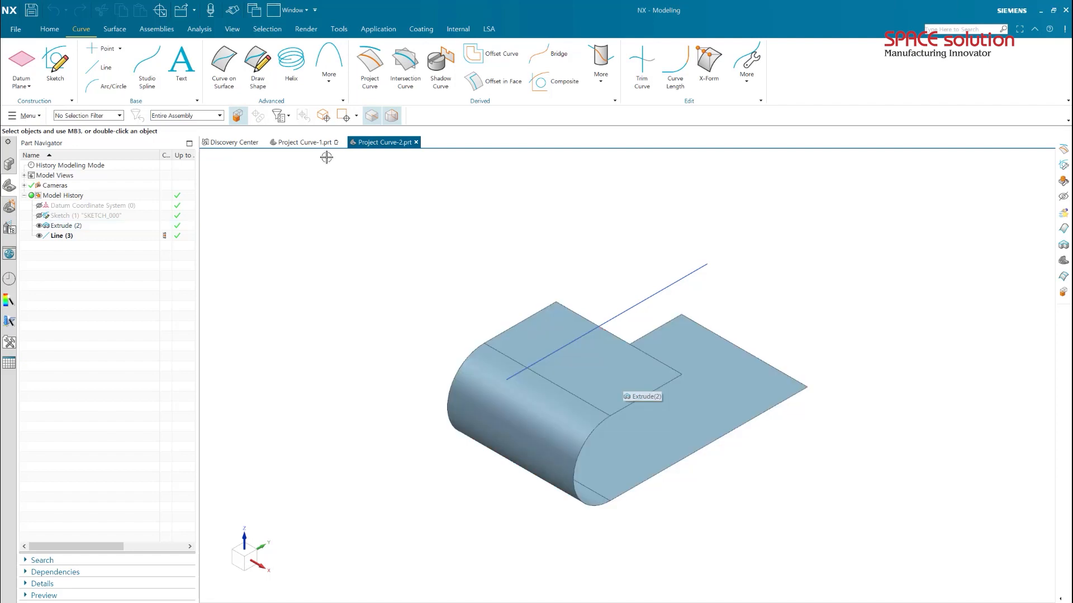
Set up a curve projection of the straight line onto all faces of the folded sheet body, along the negative Z vector.
click(370, 70)
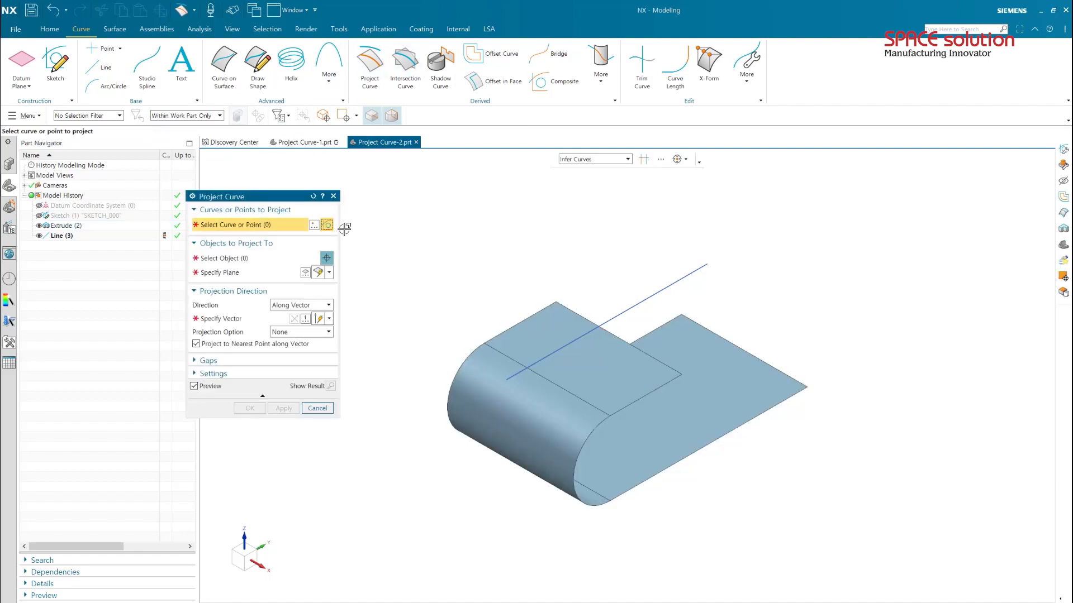
click(670, 281)
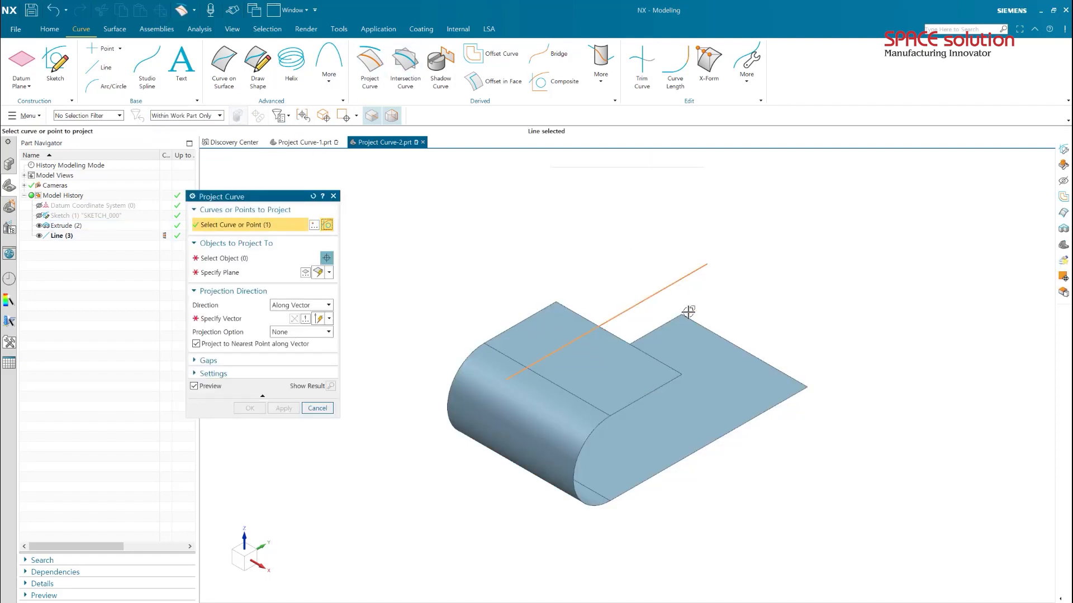
middle_click(811, 332)
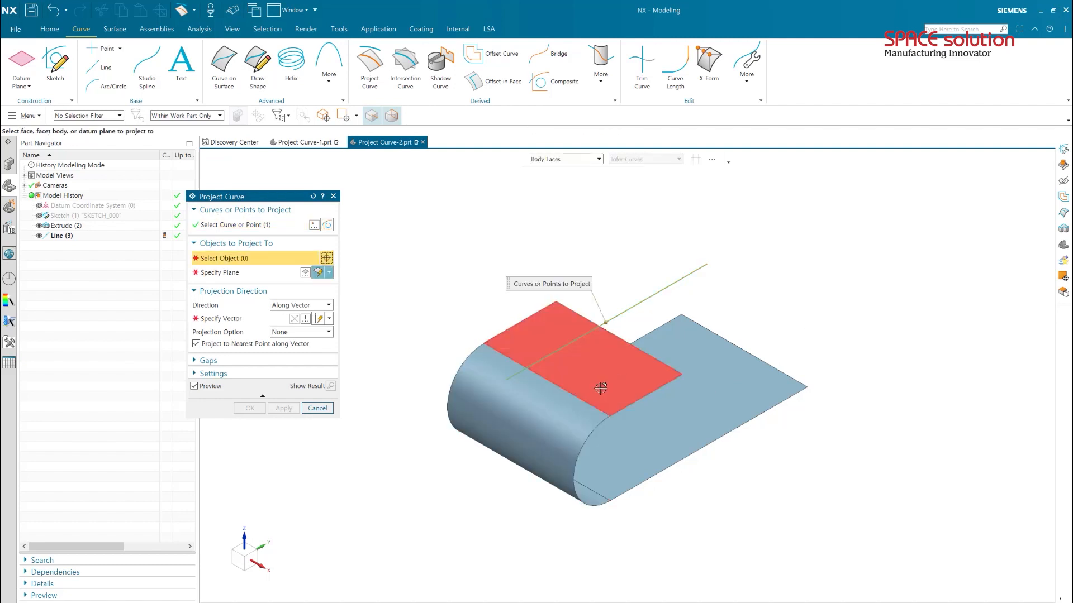
click(614, 380)
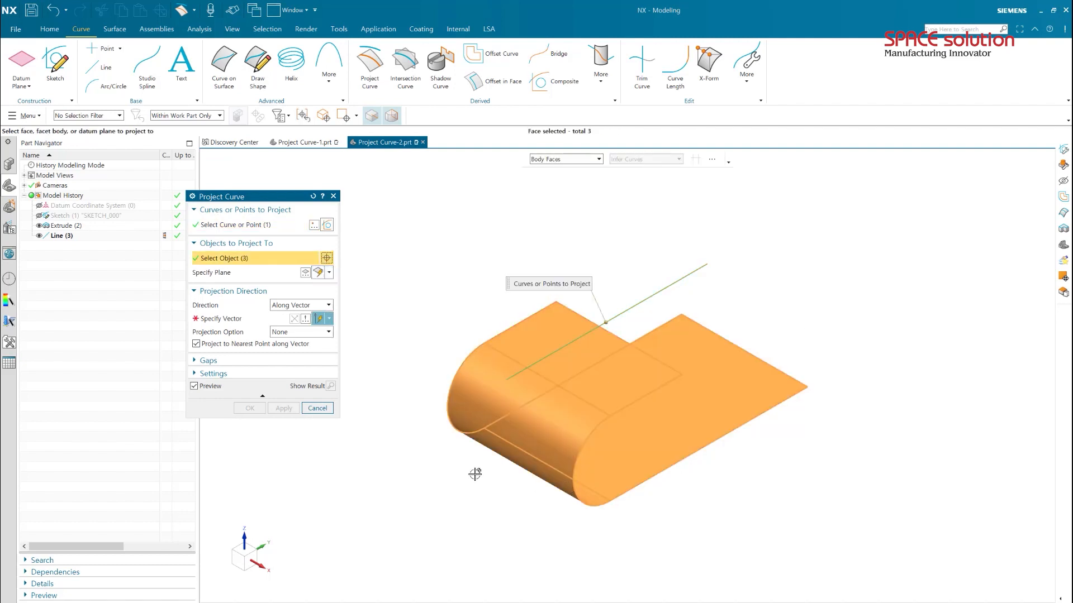
click(249, 319)
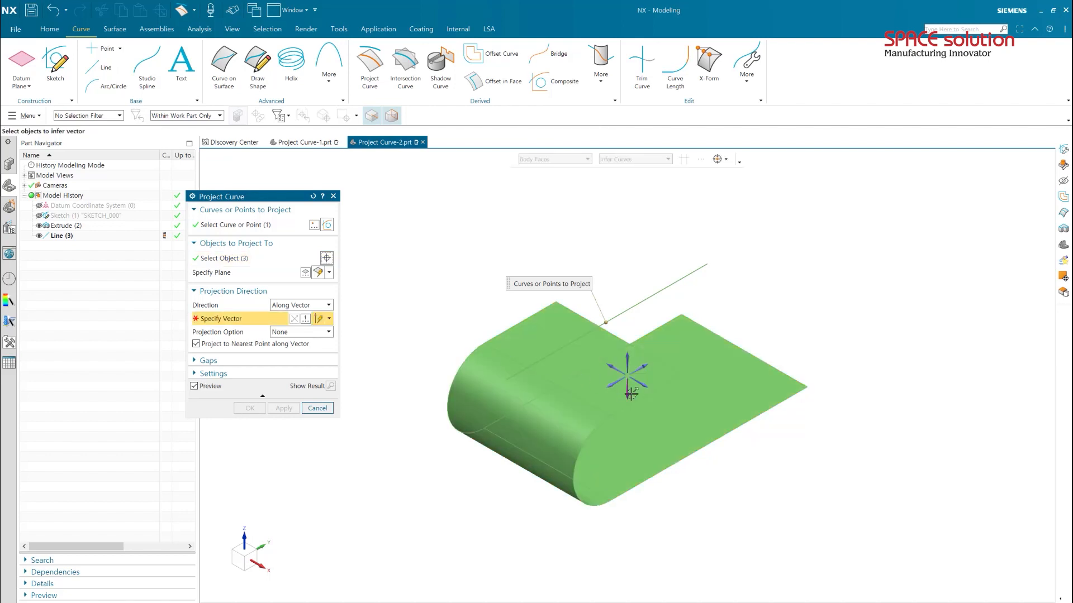
click(623, 432)
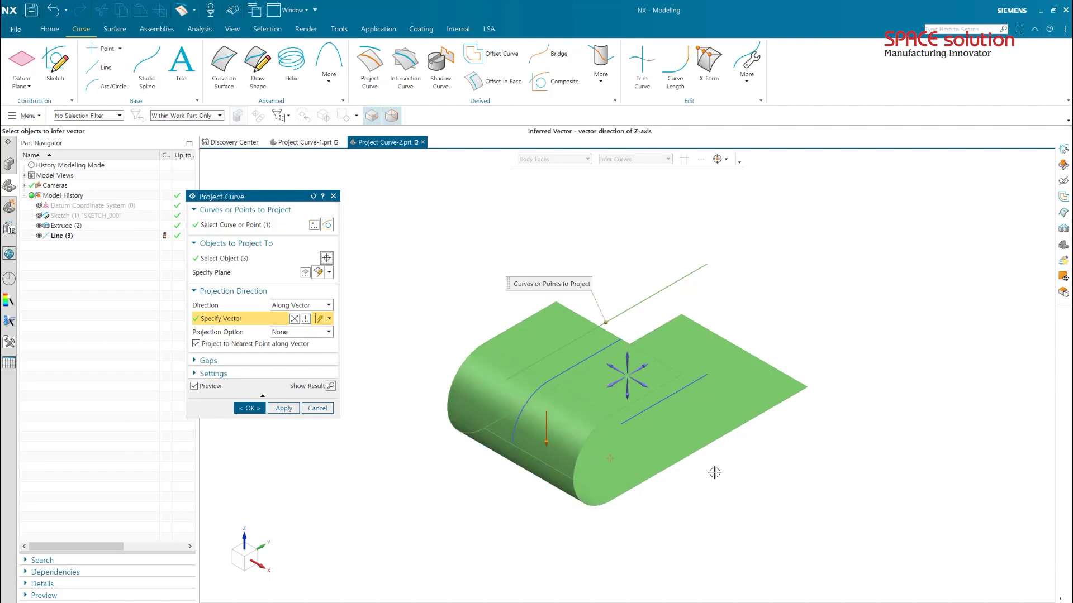
Compare the result with Project to Nearest Point along Vector off and on, keep it enabled, and accept the projected curve.
click(218, 344)
middle_drag(510, 396, 469, 408)
click(267, 342)
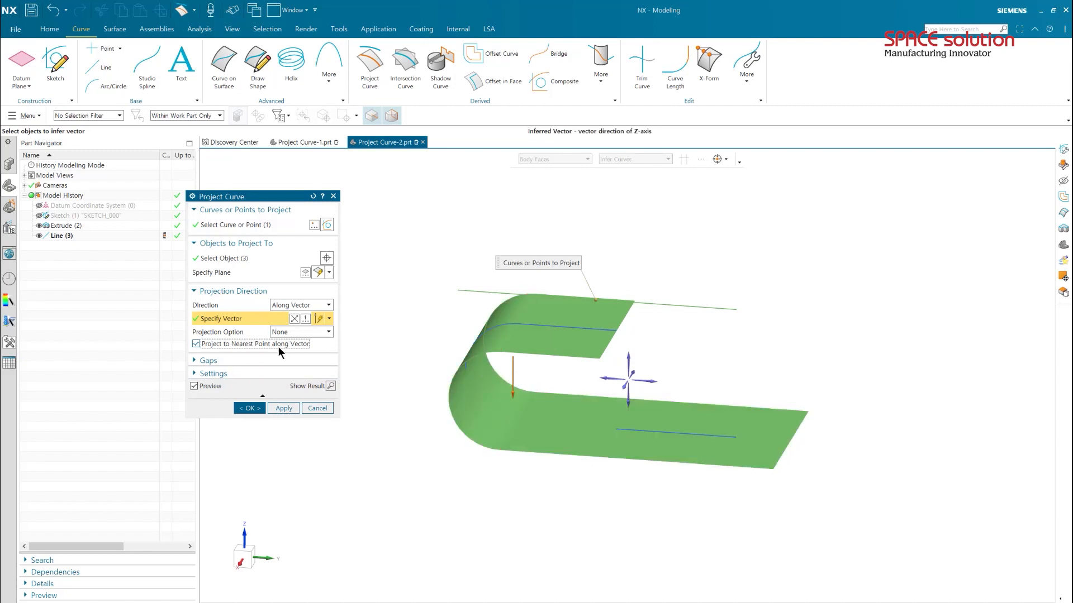
click(261, 409)
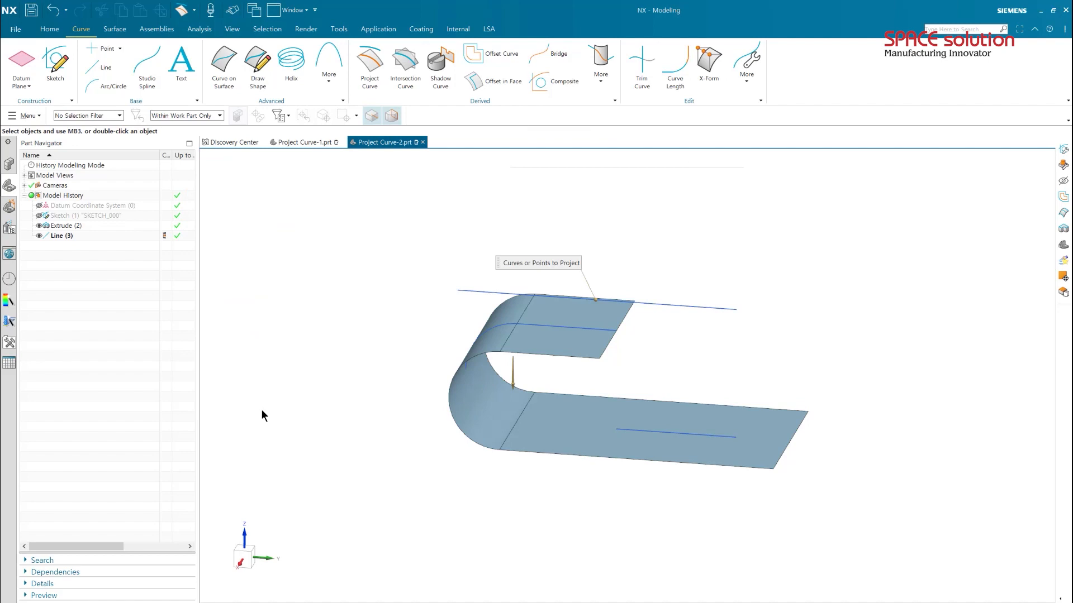
Open the part file Project Curve-3.prt from the 10_Curve folder.
click(16, 29)
click(58, 75)
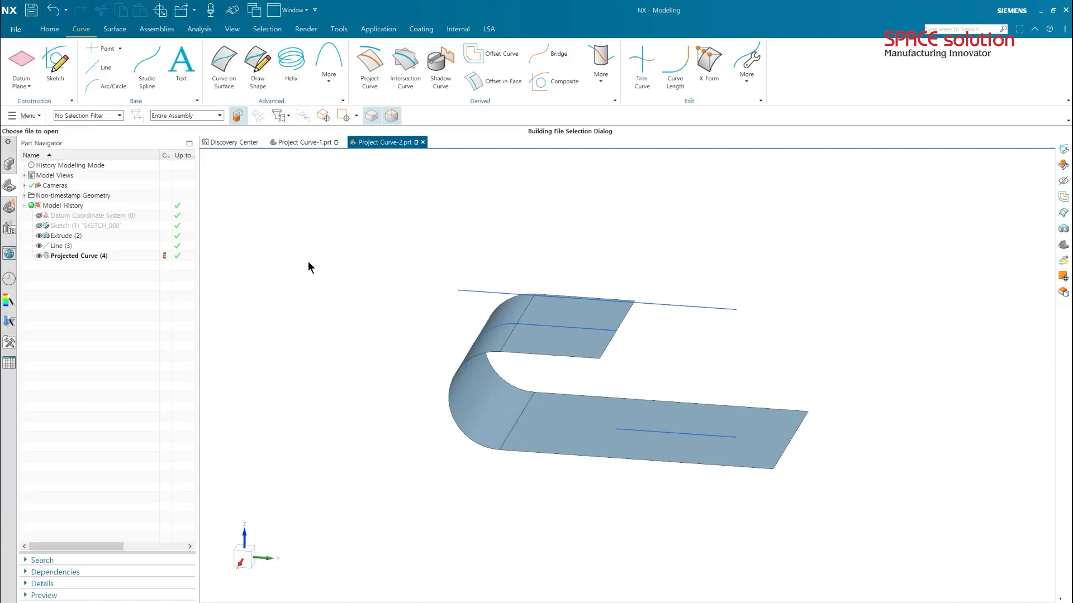
scroll(236, 209, down, 3)
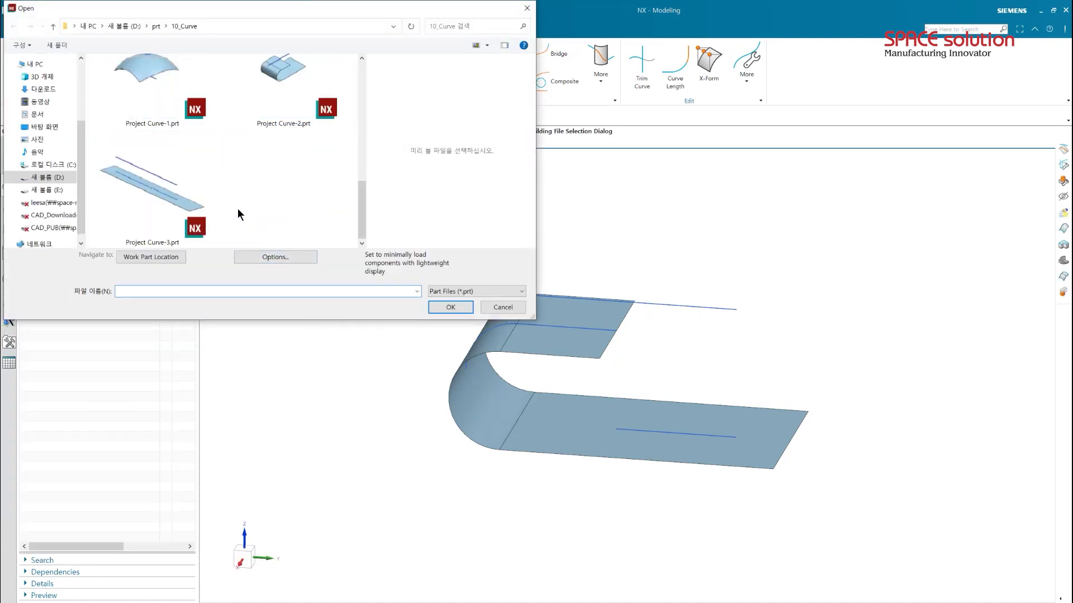
double_click(182, 218)
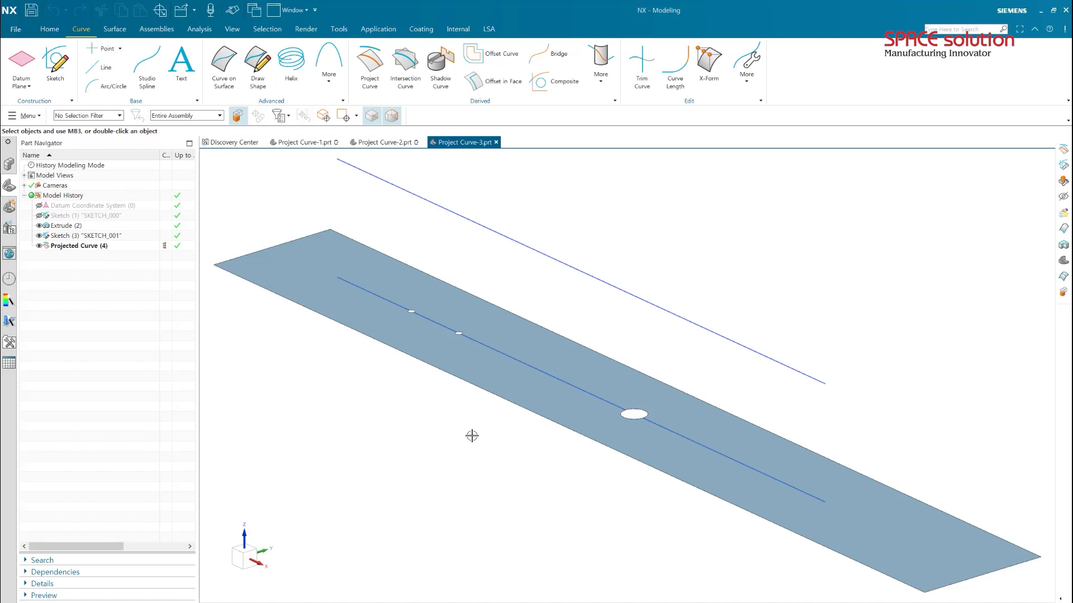
Open the existing projected curve's settings and examine each non-bridged gap and its length in the Gap List.
double_click(100, 245)
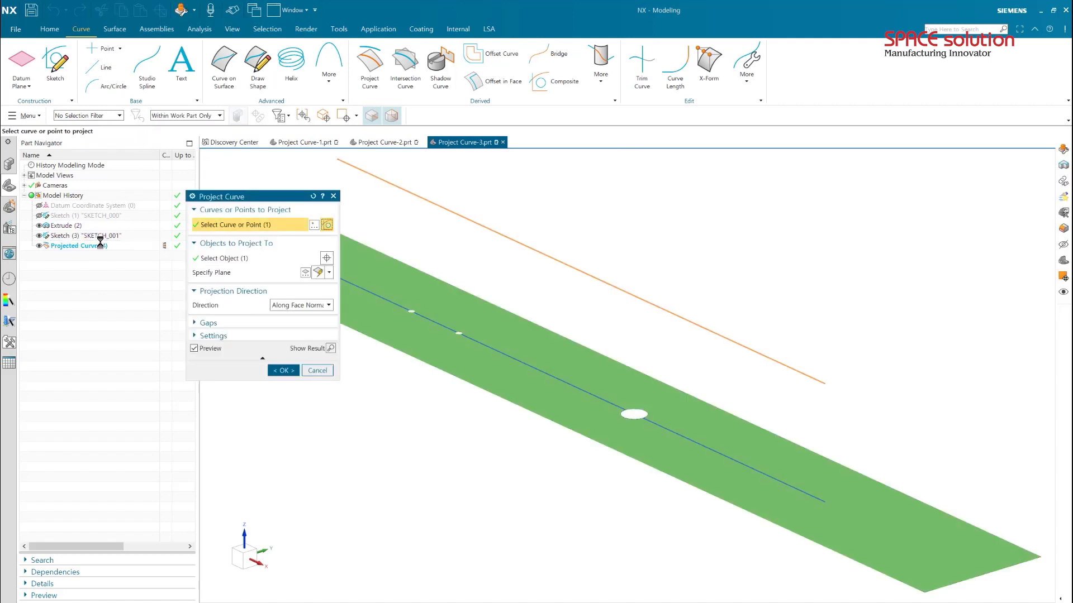
drag(235, 196, 131, 179)
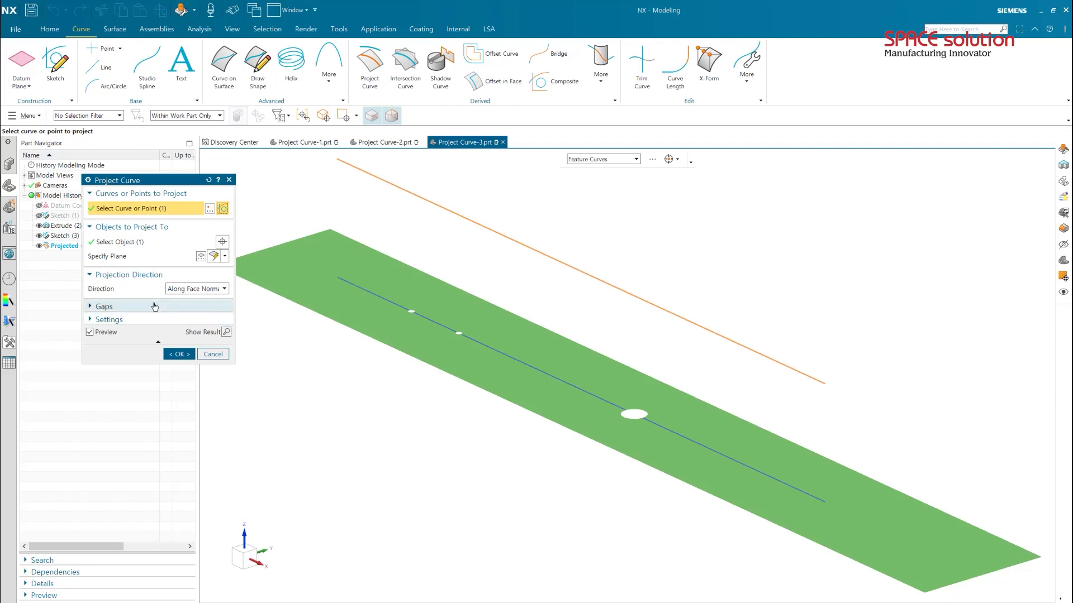
click(101, 309)
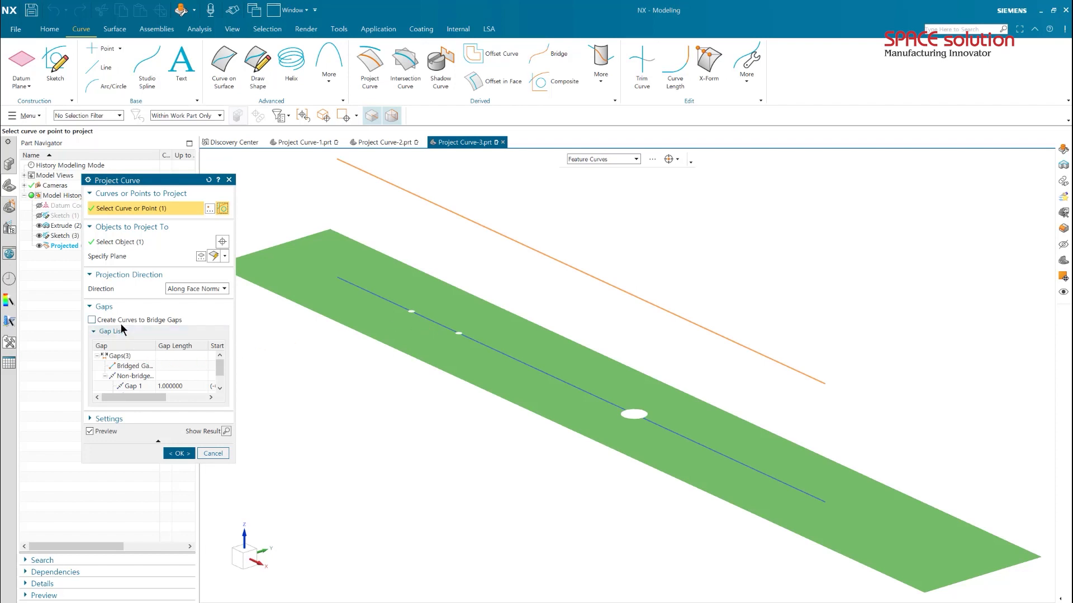
scroll(147, 365, down, 1)
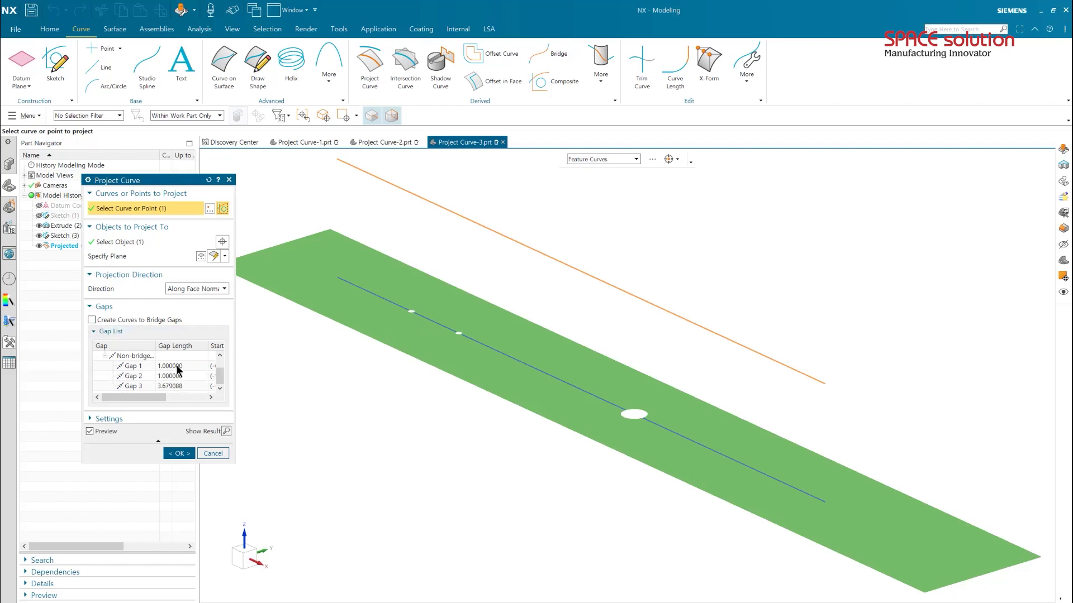
click(176, 367)
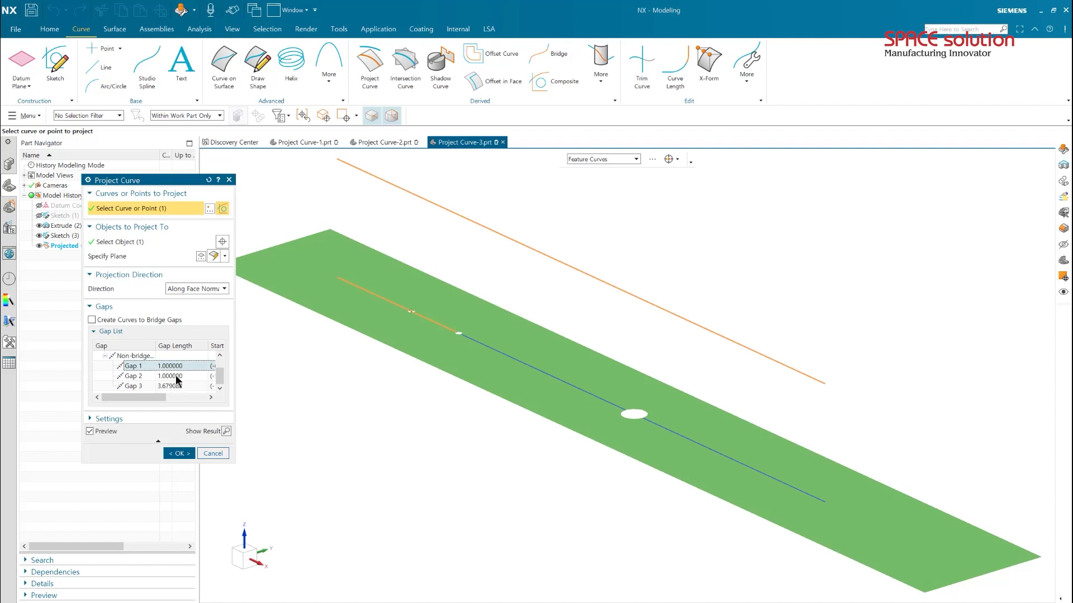
click(175, 376)
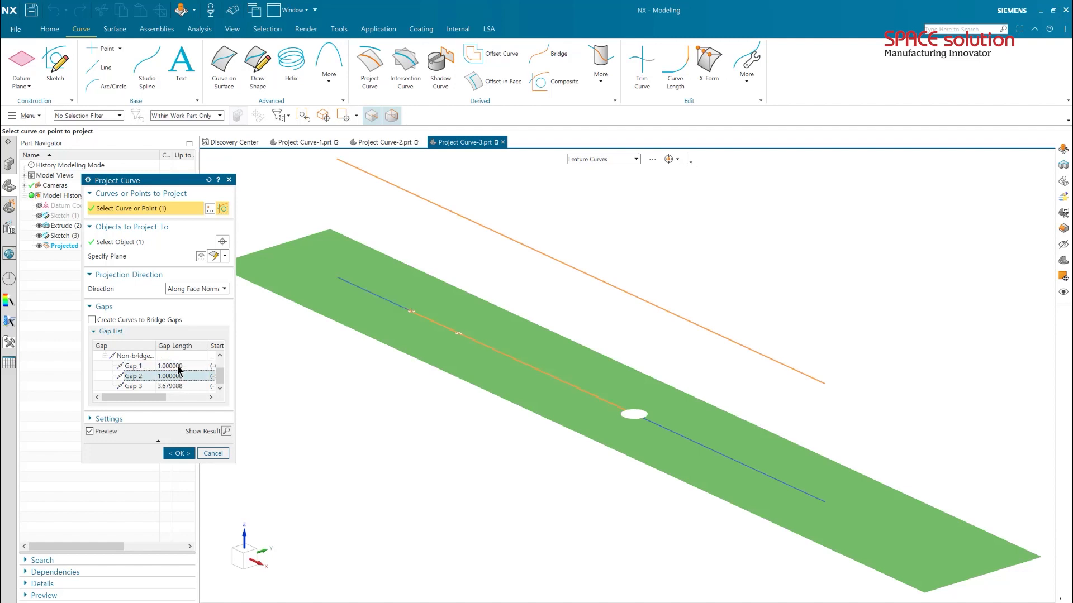
click(176, 365)
click(176, 374)
click(172, 386)
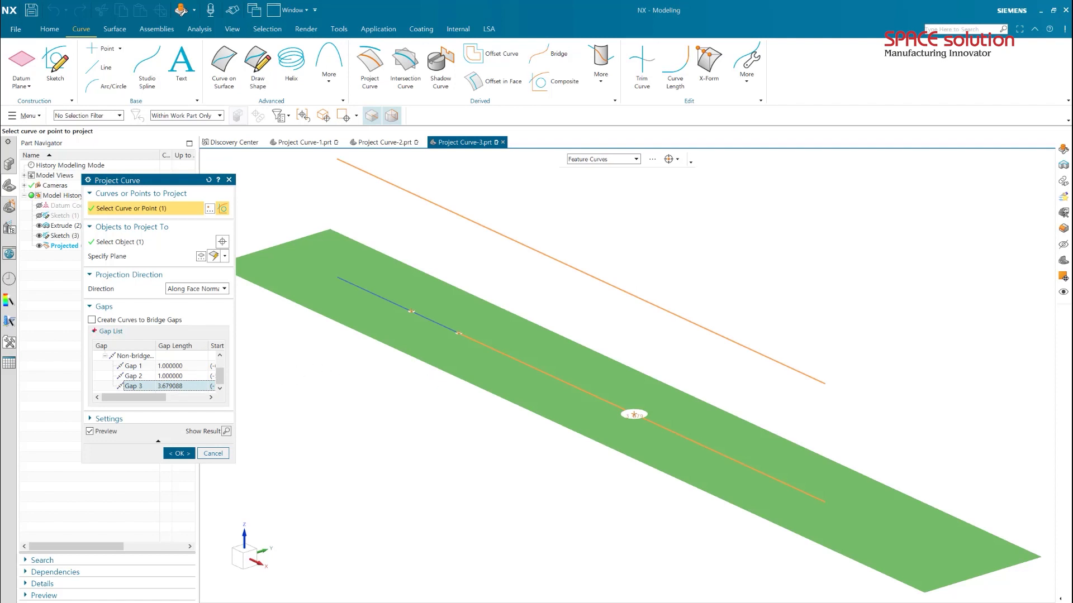
drag(93, 325, 191, 330)
drag(387, 300, 473, 340)
drag(631, 407, 641, 417)
key(Escape)
Enable Create Curves to Bridge Gaps for the projected curve.
click(92, 320)
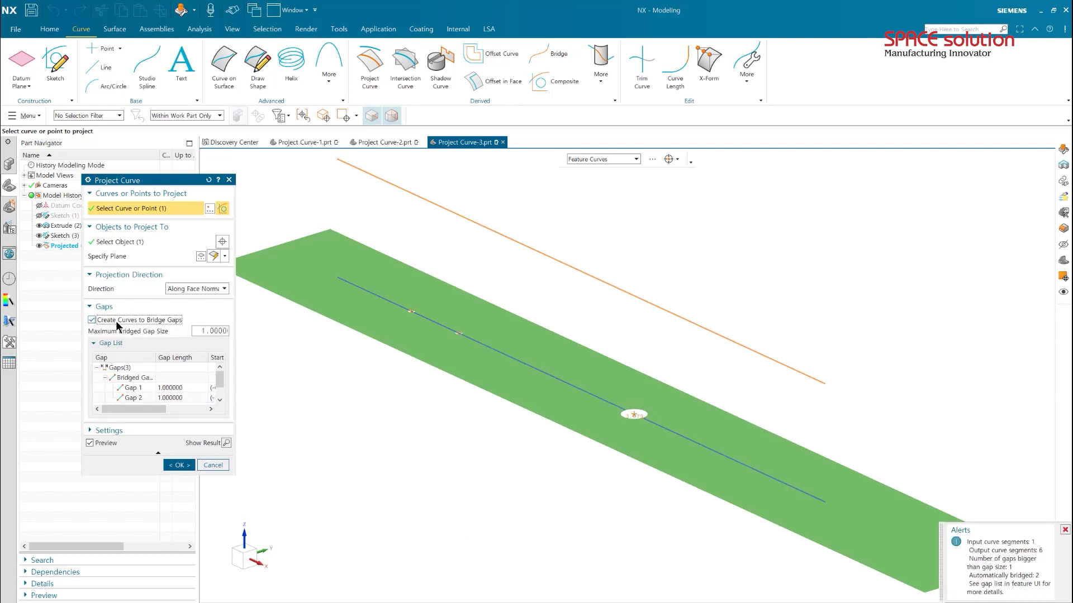
click(197, 332)
drag(206, 332, 190, 335)
click(196, 332)
drag(382, 297, 464, 344)
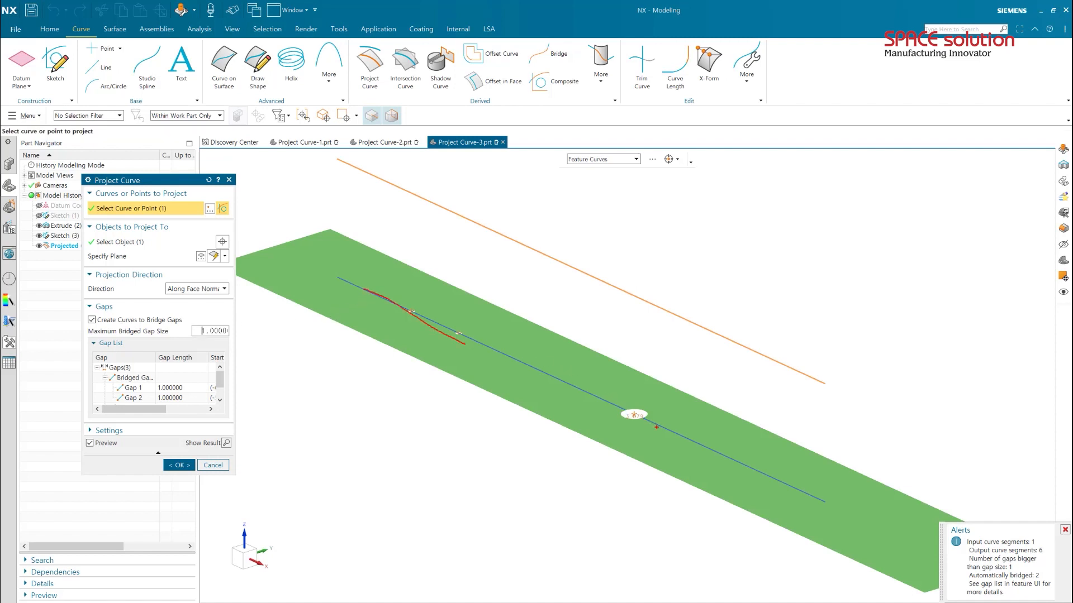
mouse_move(637, 403)
mouse_down()
mouse_move(629, 433)
mouse_move(647, 423)
mouse_up()
key(Escape)
Show the bridging result, inspect the curve across the two small holes and the large hole, and return to the settings.
click(225, 442)
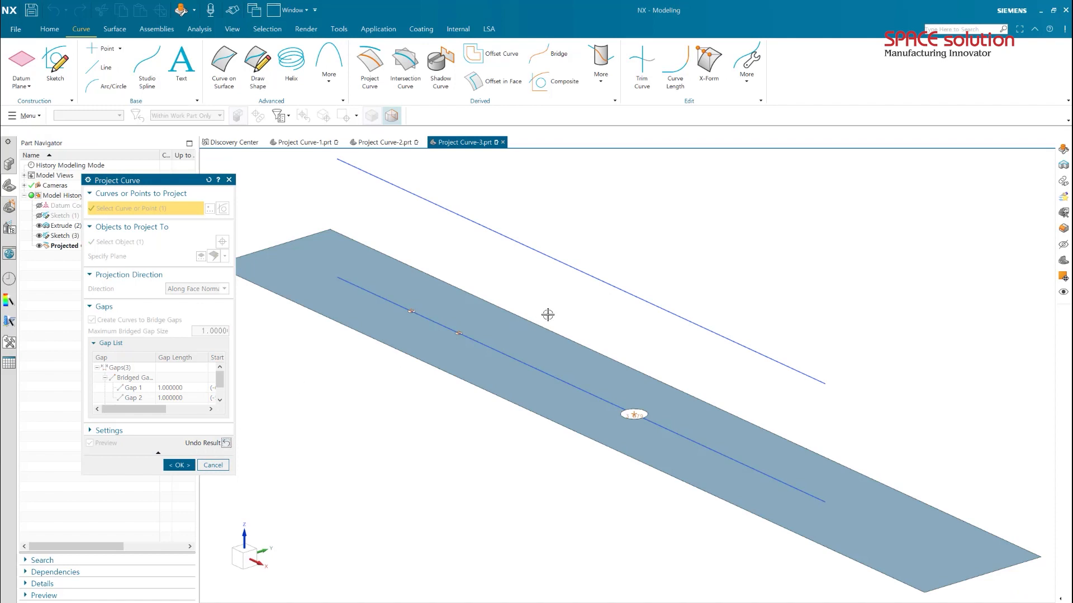
scroll(549, 312, up, 3)
scroll(244, 317, up, 4)
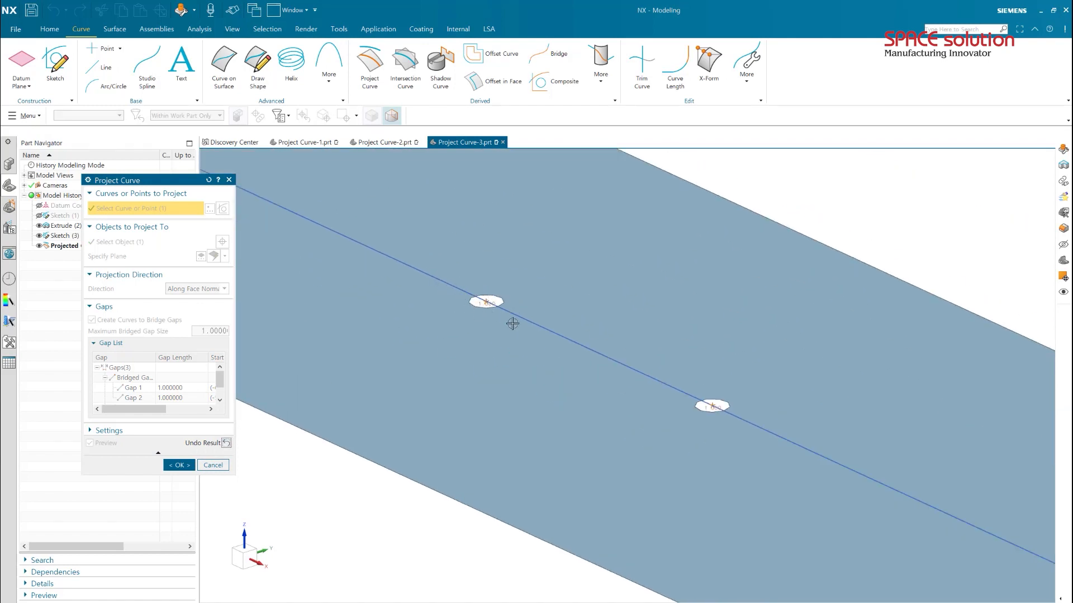
scroll(721, 408, down, 4)
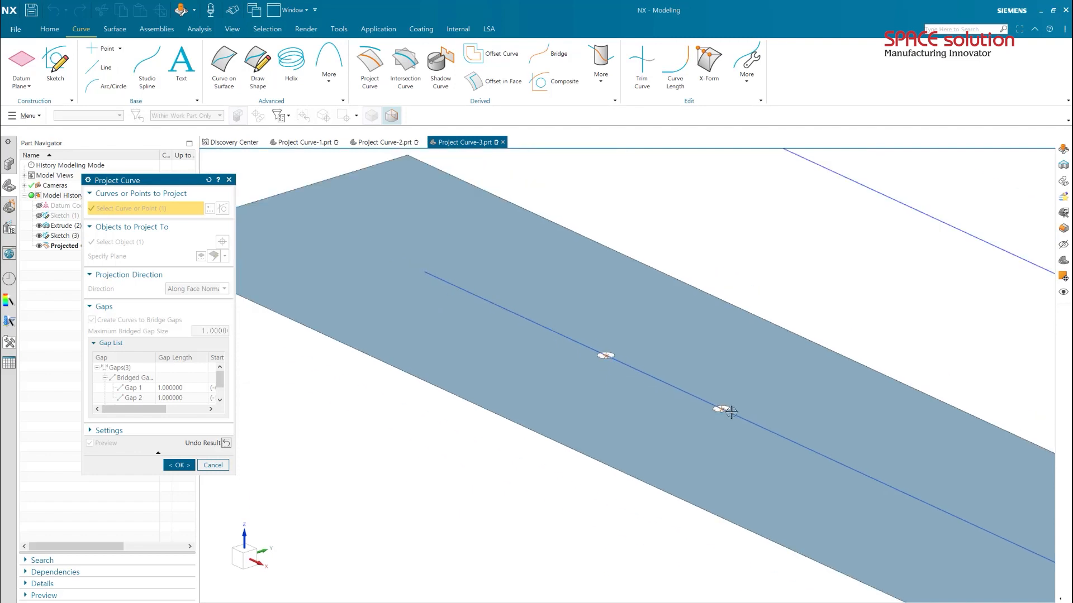
shift+middle_drag(750, 423, 492, 279)
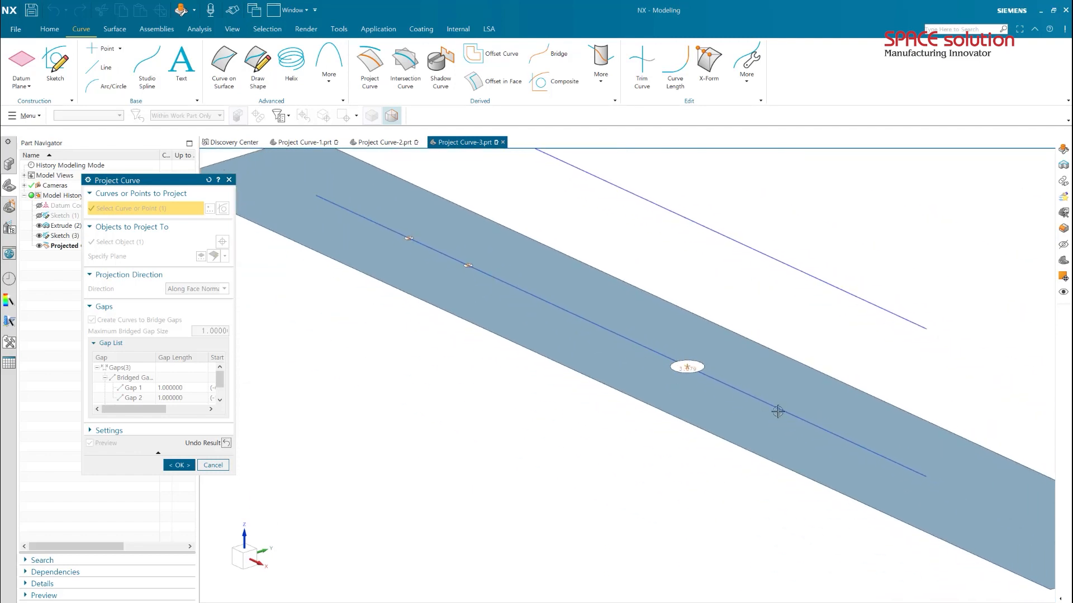
click(225, 444)
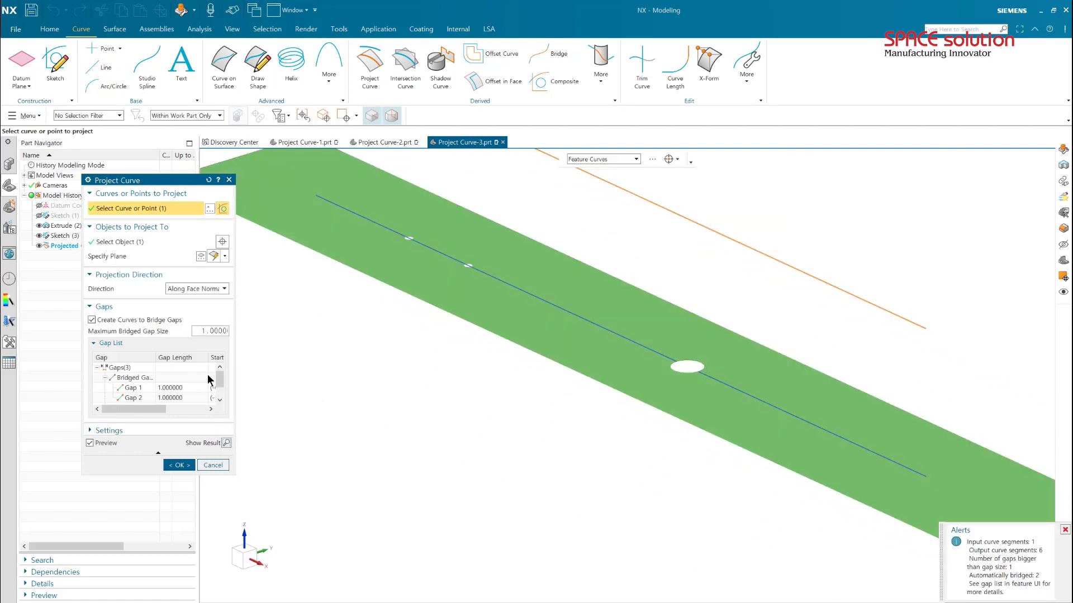
Set the Maximum Bridged Gap Size to 4, check the result, and accept the edited projected curve.
double_click(204, 331)
text(3)
key(Return)
double_click(204, 332)
key(Return)
click(229, 444)
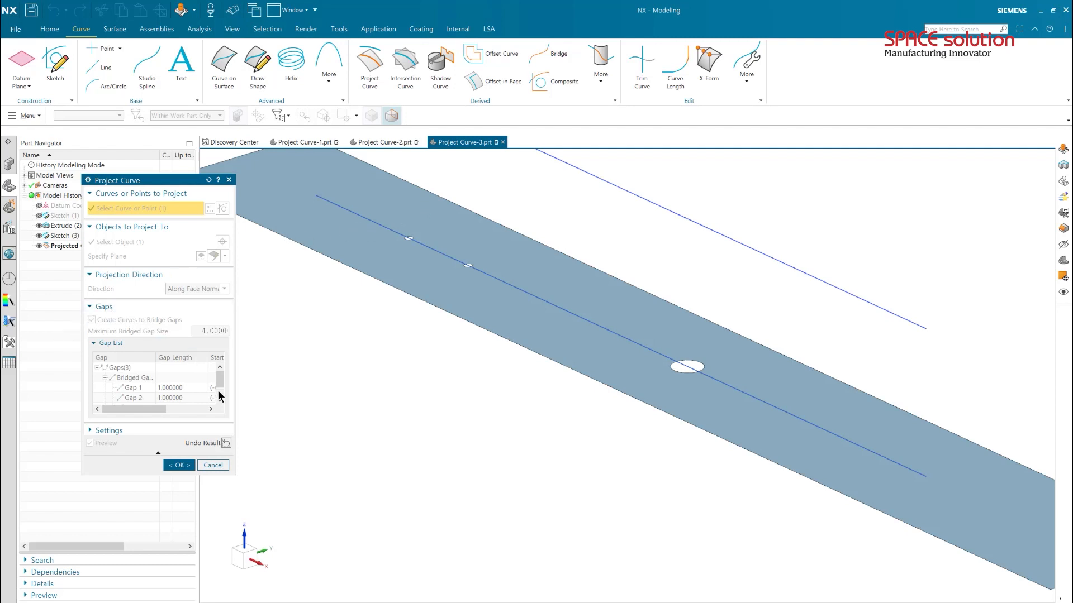
click(179, 466)
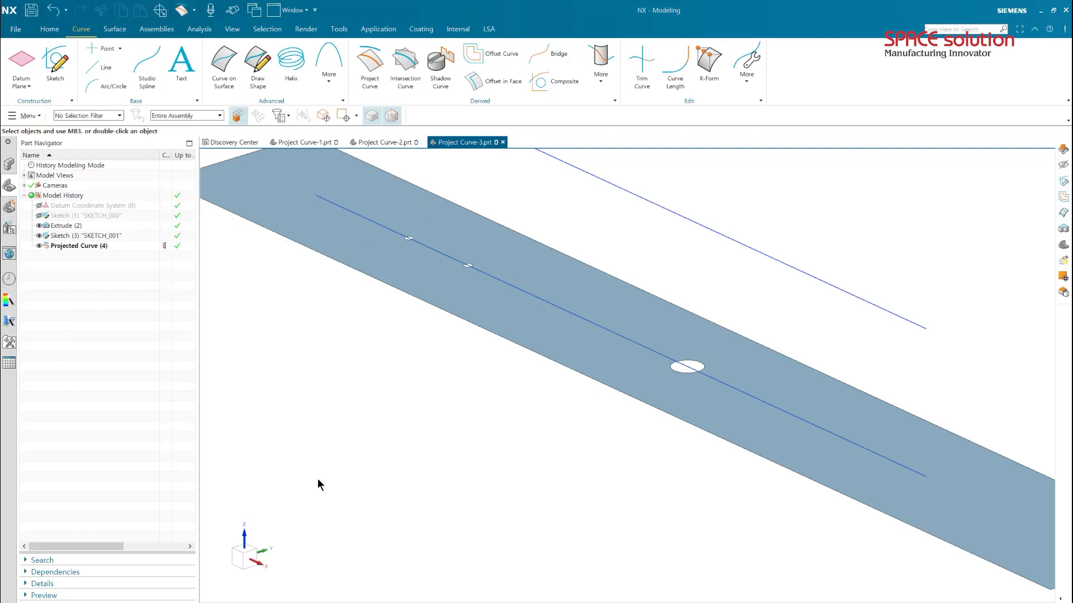